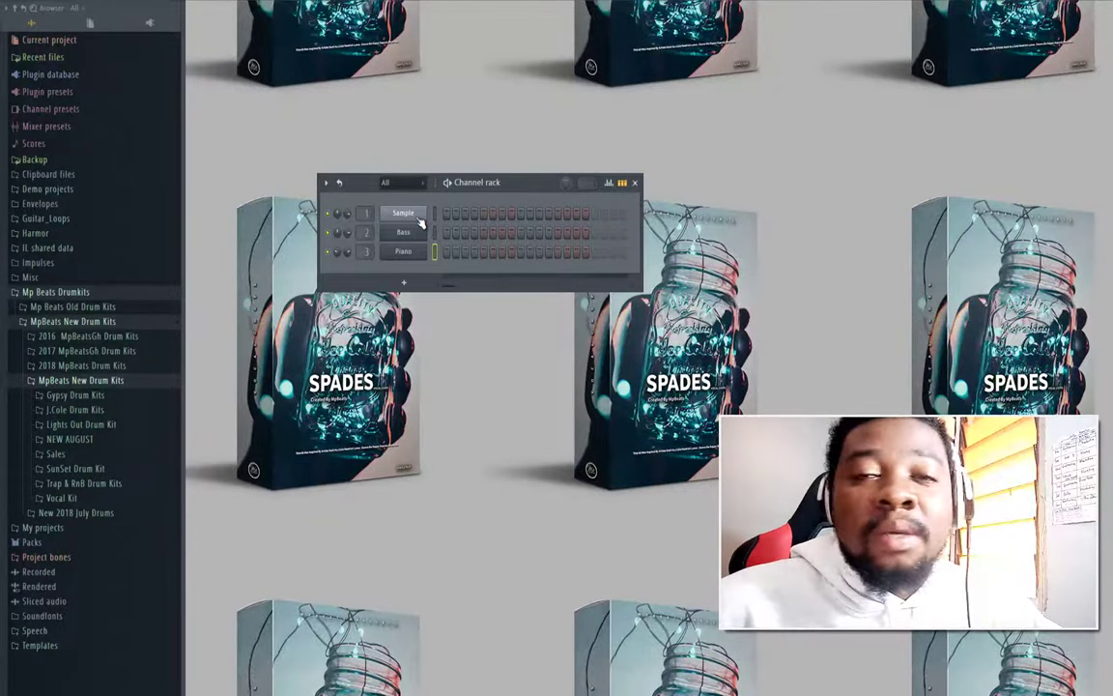
Step: Open the Sample channel's piano roll, bring the lowest marker rows into view and hide the browser
right_click(418, 215)
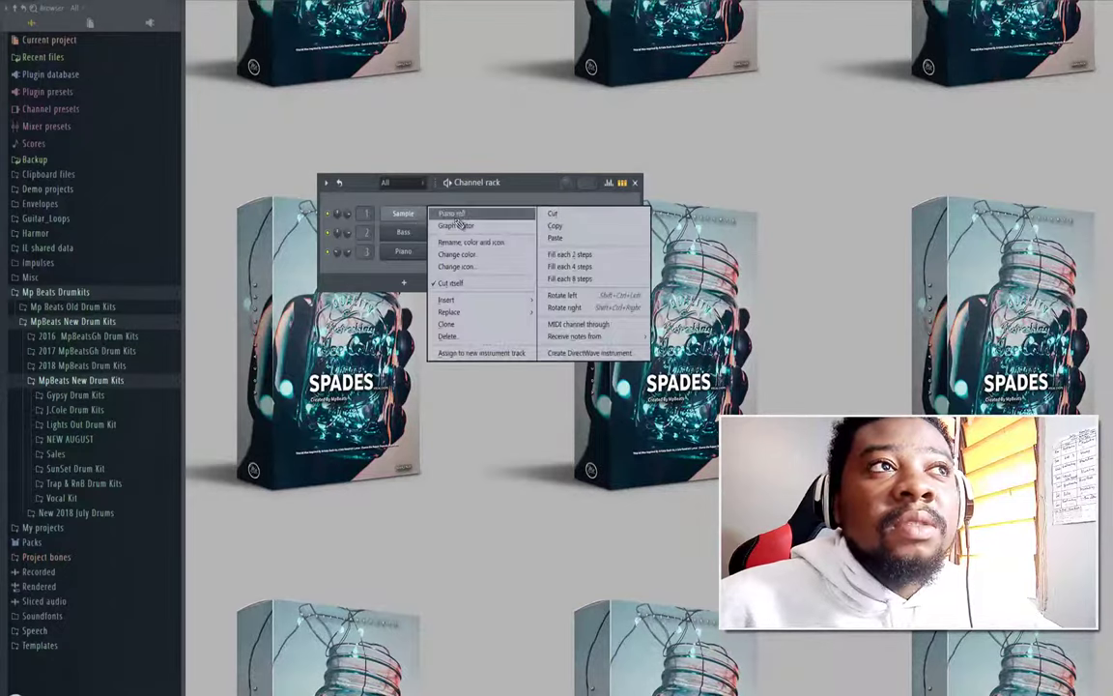
click(430, 224)
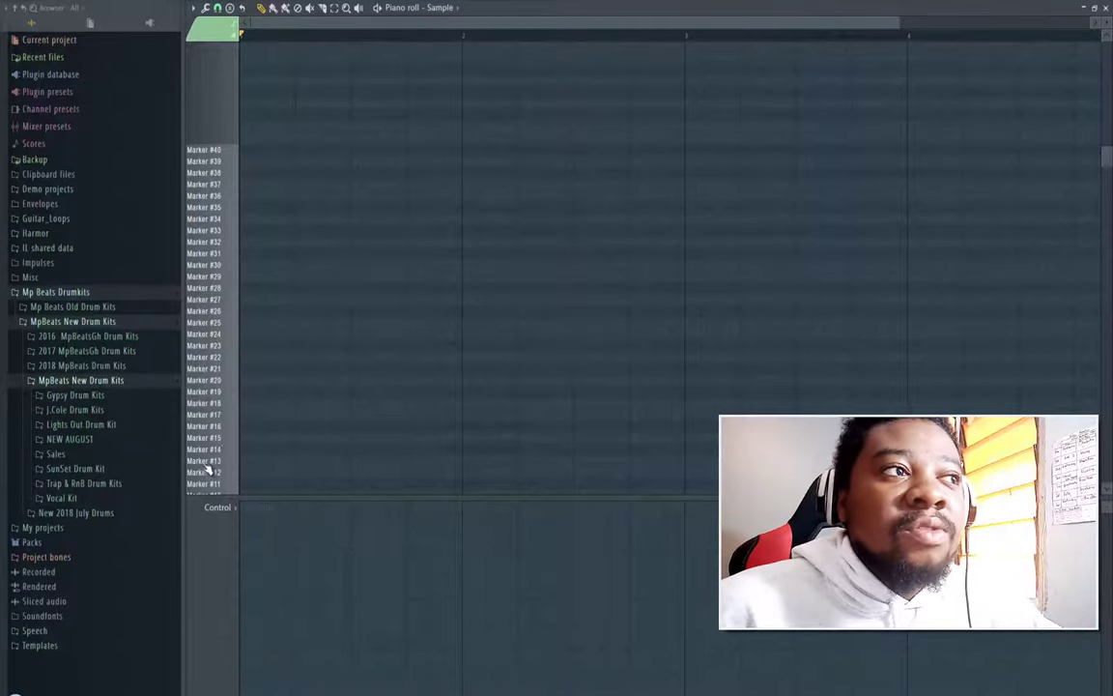
scroll(226, 441, down, 5)
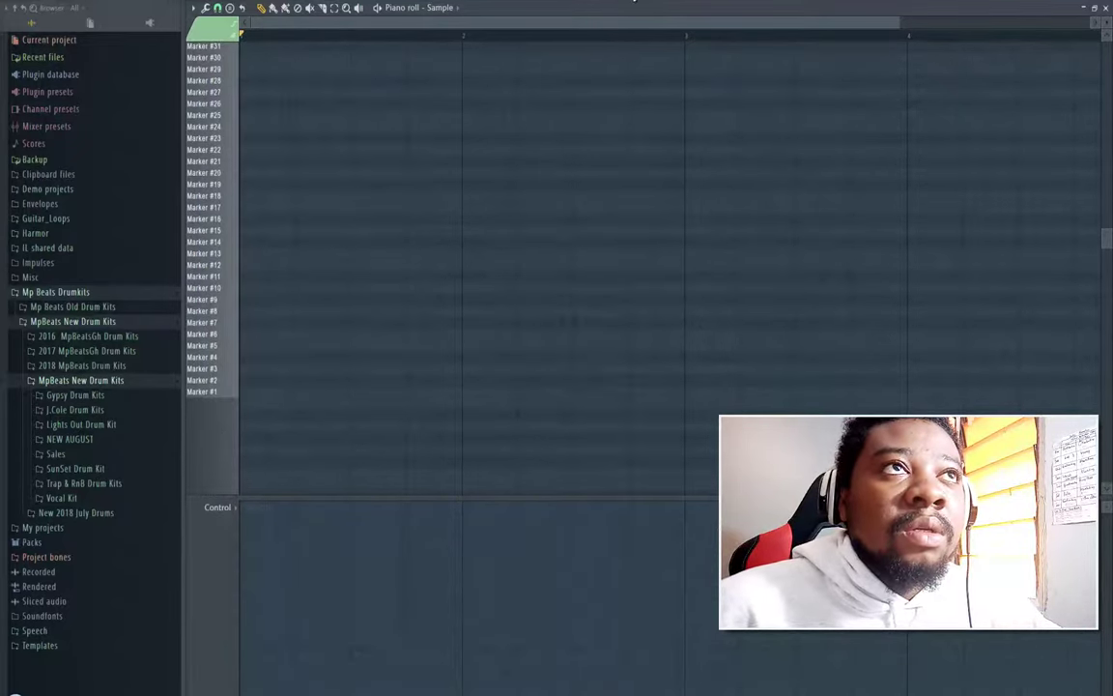
key(alt+F8)
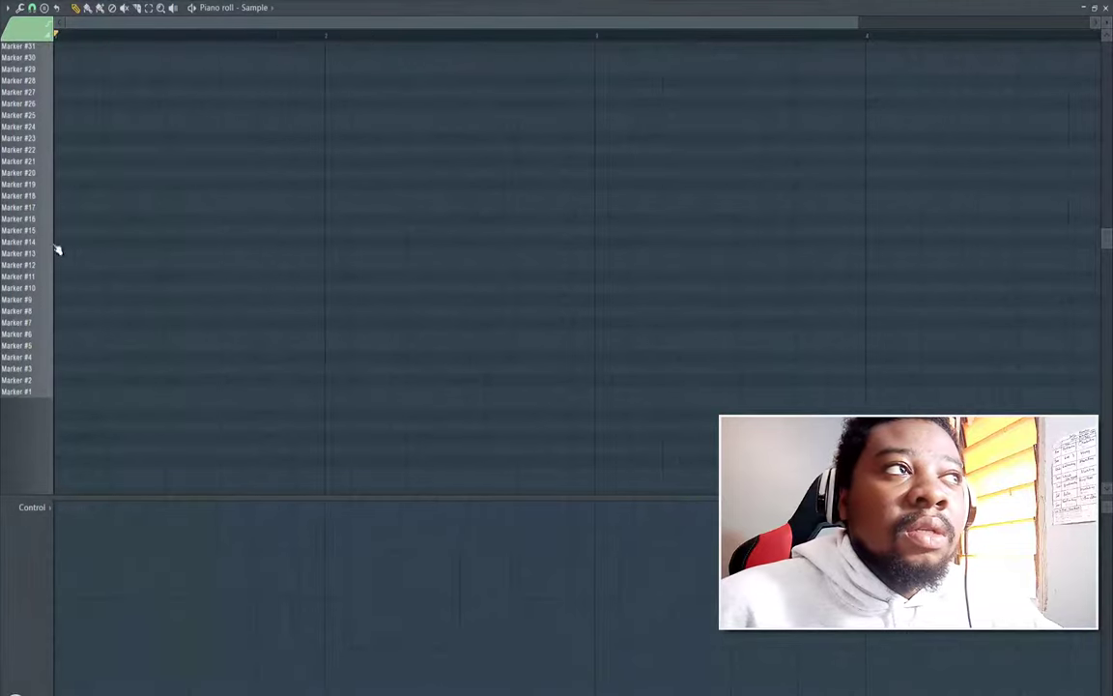
Step: Place a Marker #1 note at the start of bar 1, adjust its length to about 1.5 beats and audition it
click(66, 393)
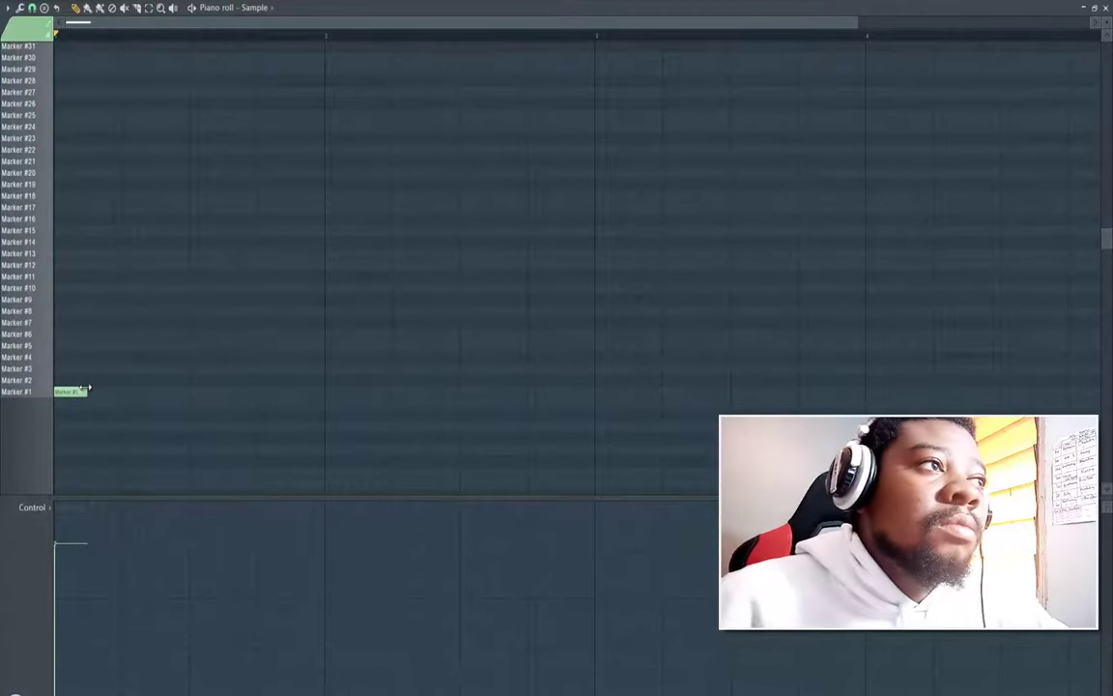
drag(89, 393, 162, 394)
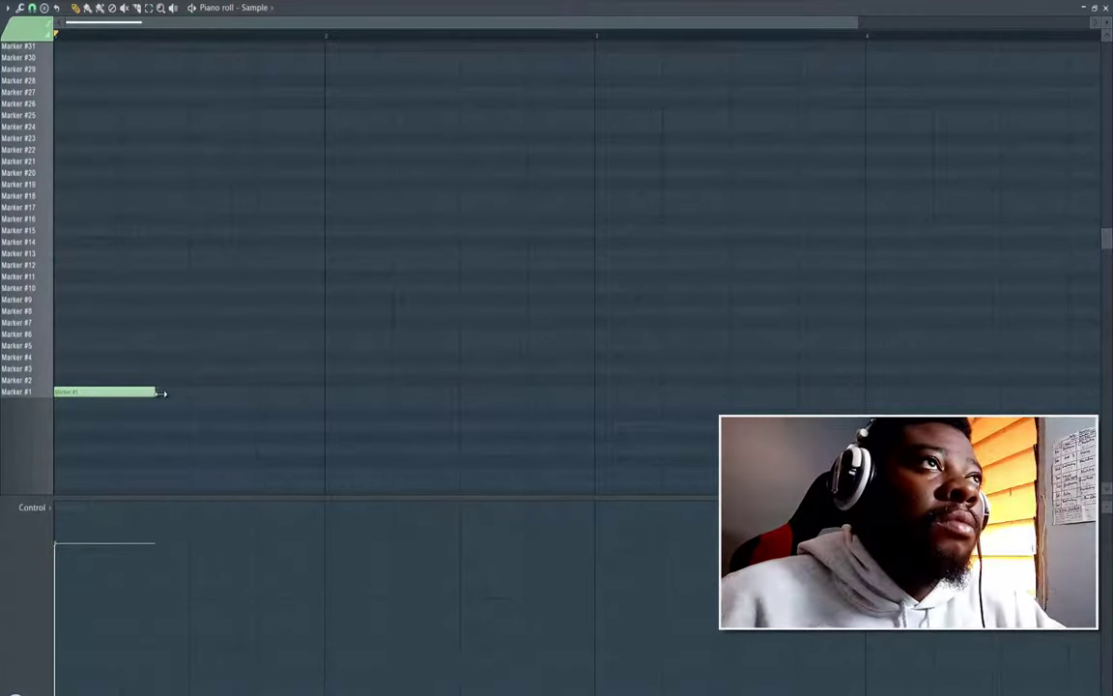
key(space)
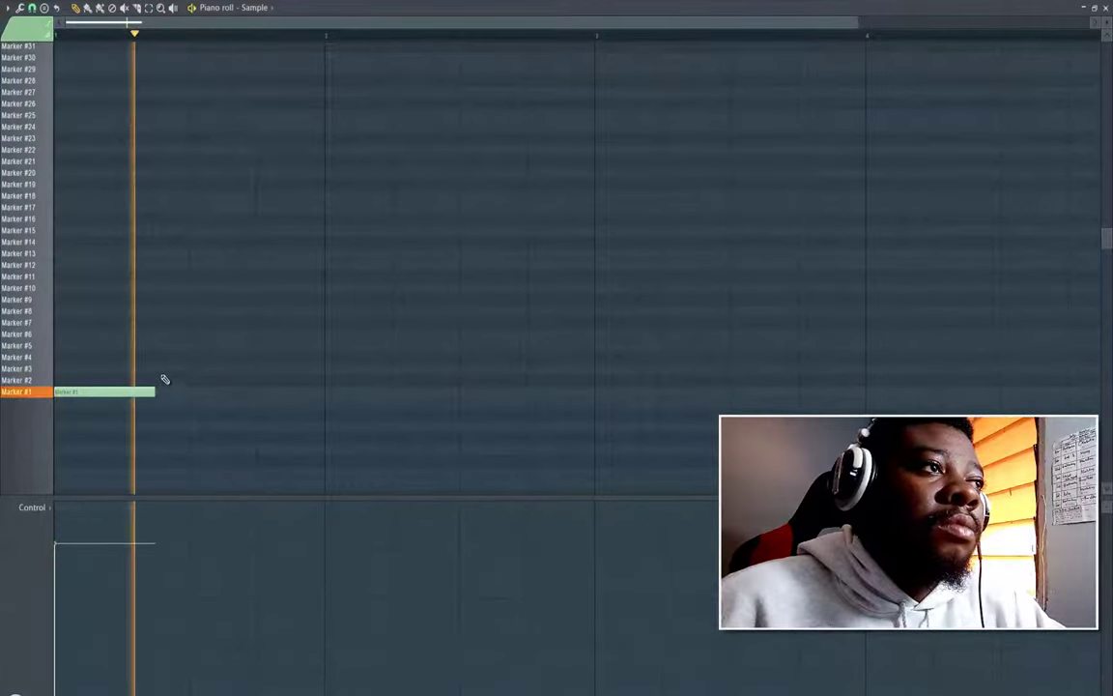
key(space)
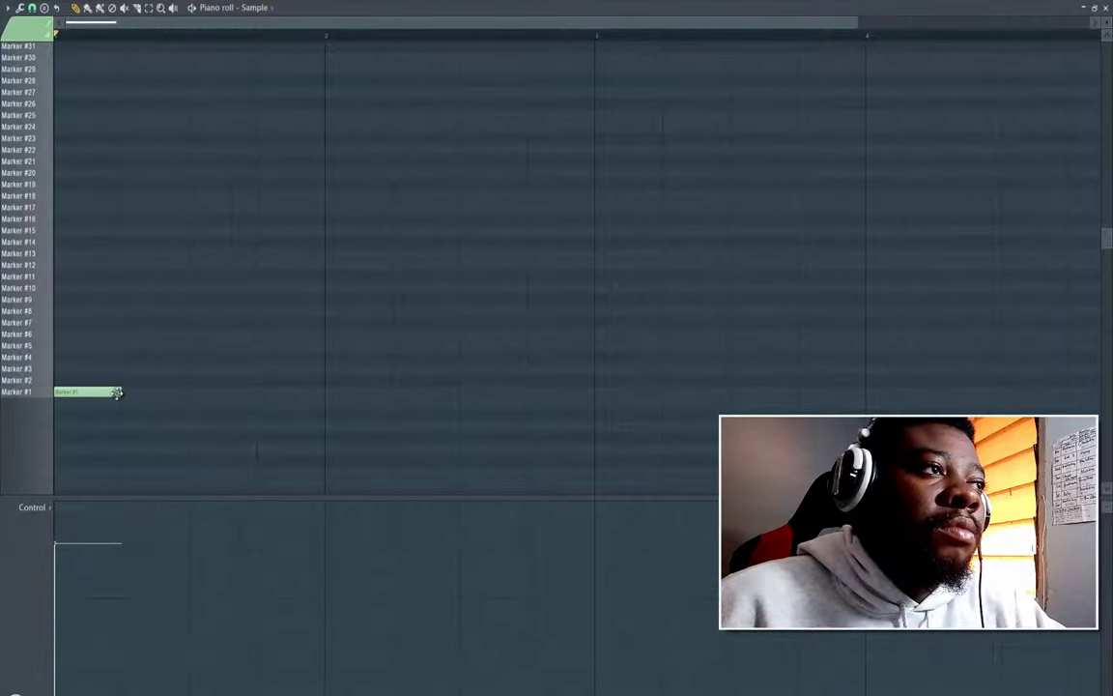
key(space)
key(space)
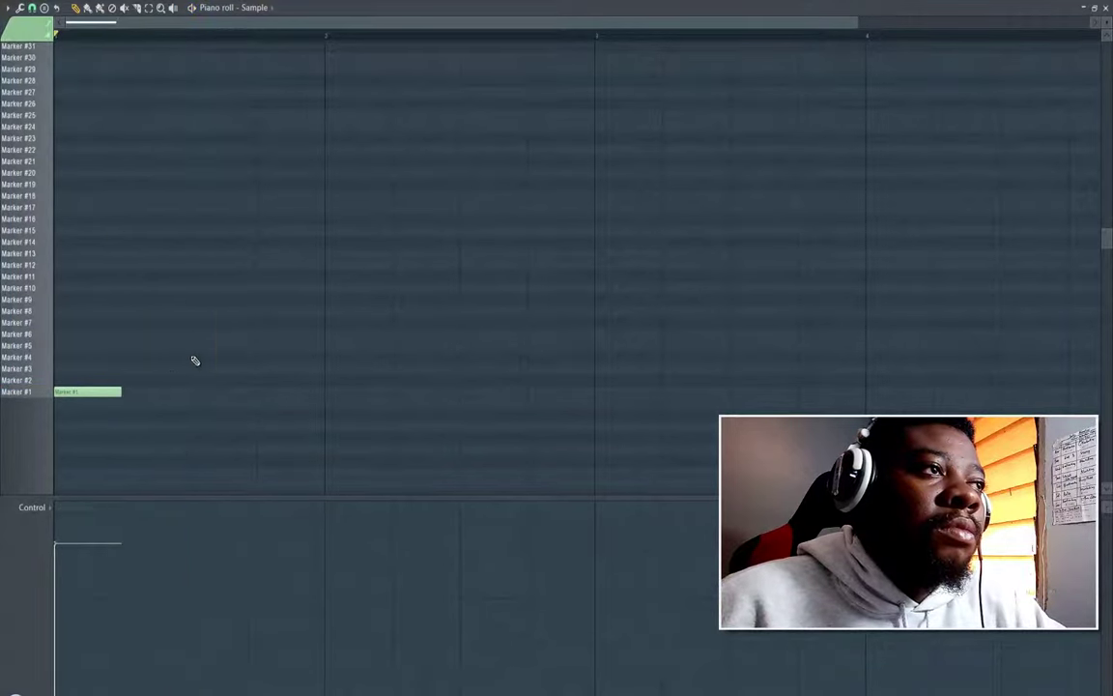
Step: Add a half-beat Marker #3 note directly after Marker #1, followed by a 1.5-beat Marker #4 note, and play the sequence
click(190, 368)
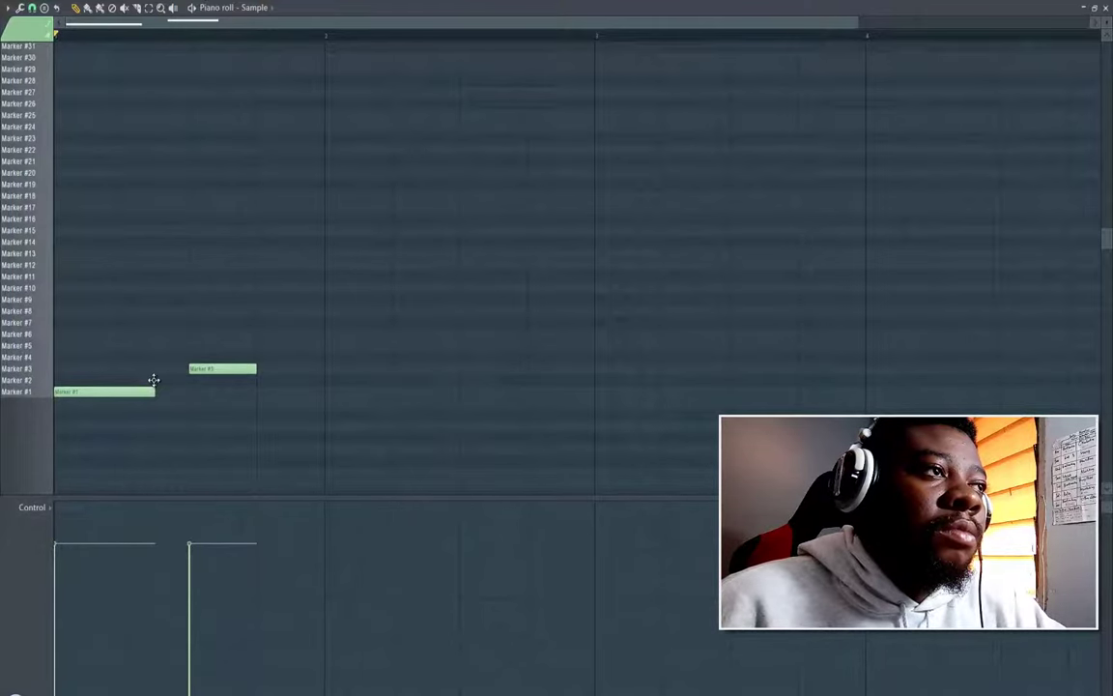
click(155, 380)
mouse_move(163, 377)
mouse_down()
mouse_move(190, 342)
mouse_move(186, 386)
mouse_up()
click(190, 354)
key(space)
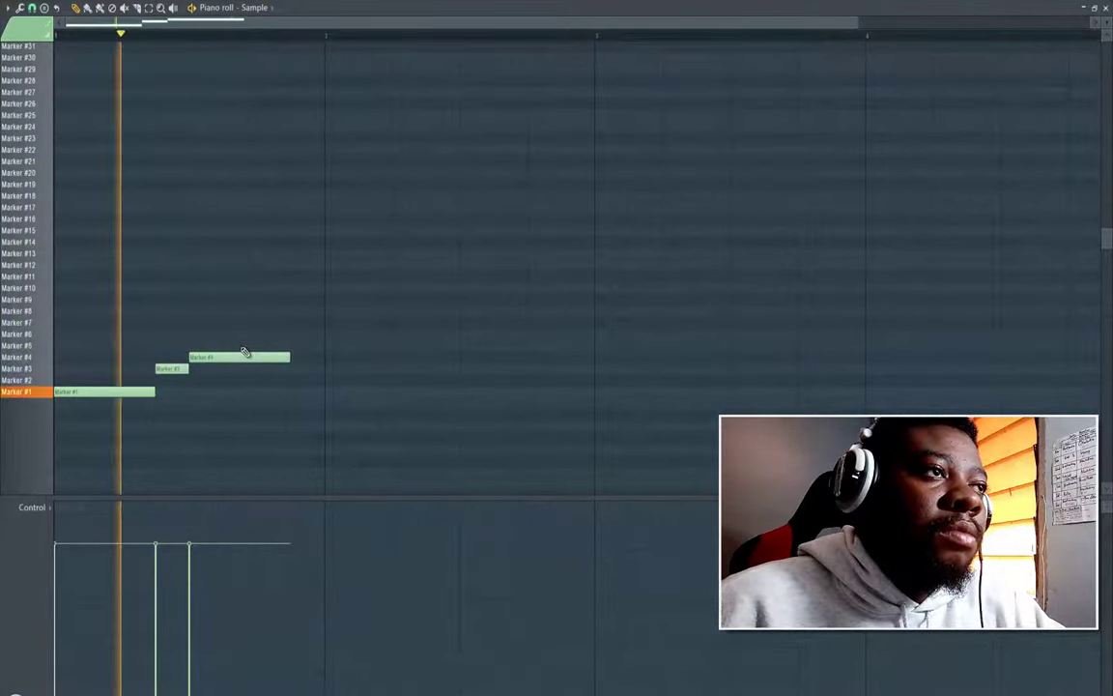
key(space)
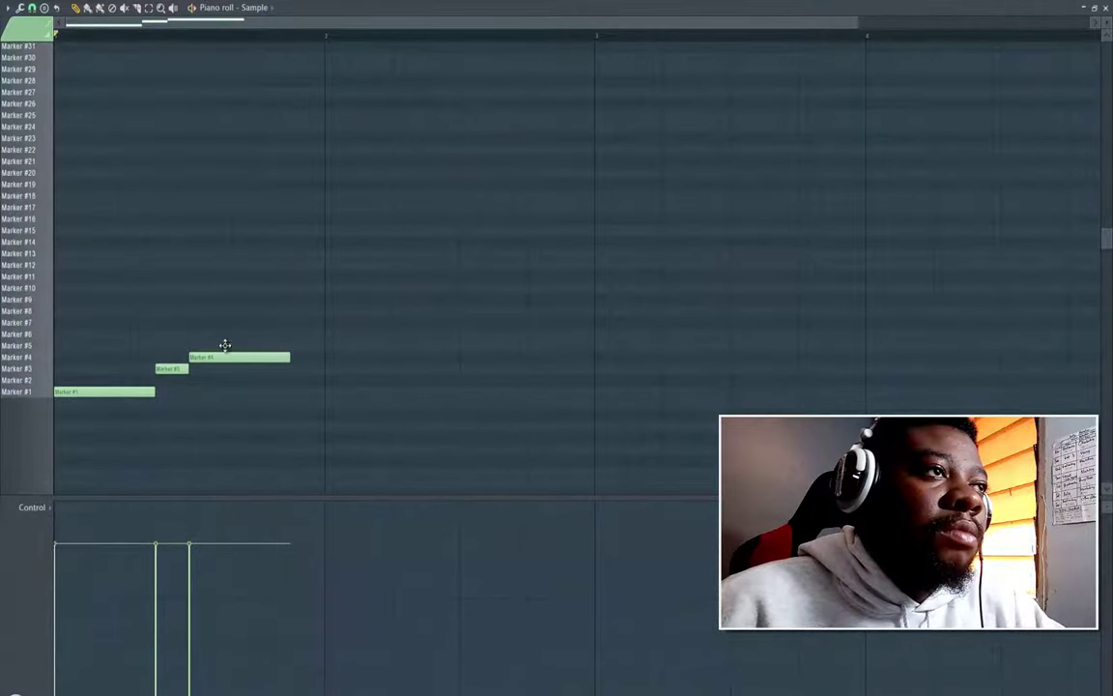
Step: Add a Marker #5 note reaching the end of bar 1 and shorten the Marker #4 note to end where it starts
click(224, 345)
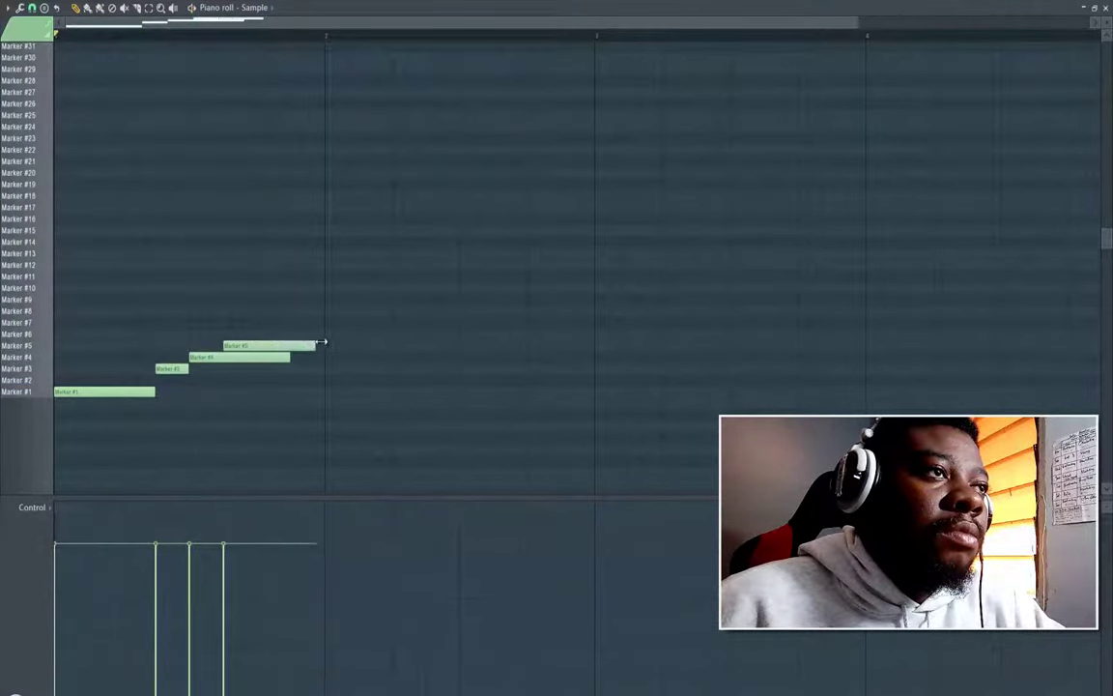
key(space)
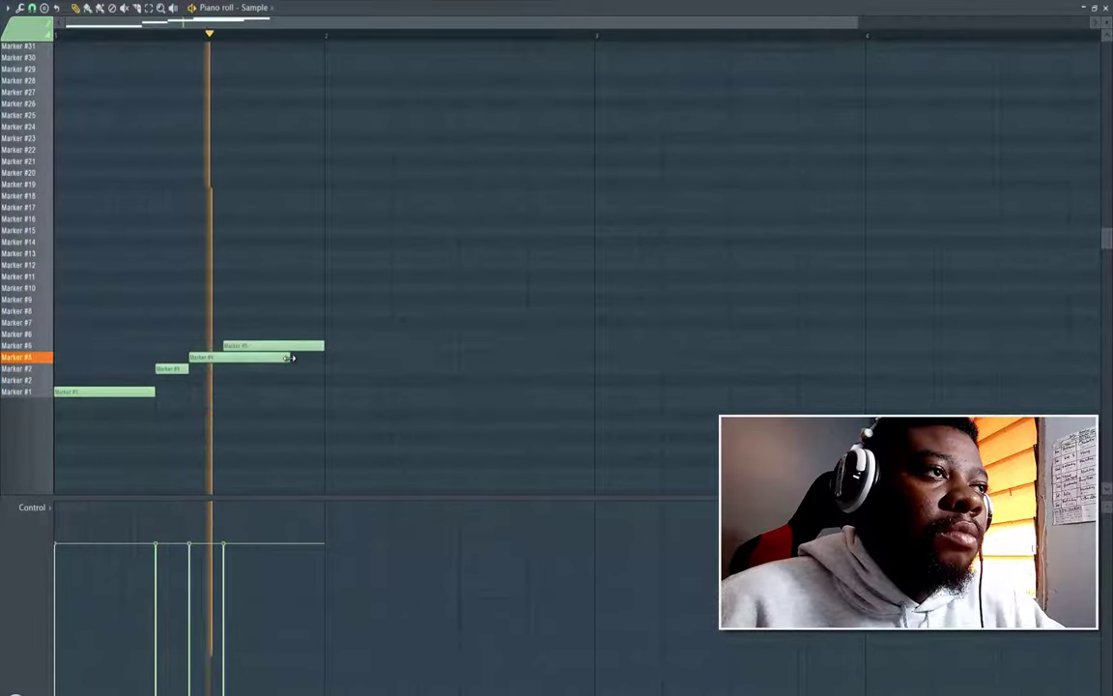
drag(288, 357, 224, 375)
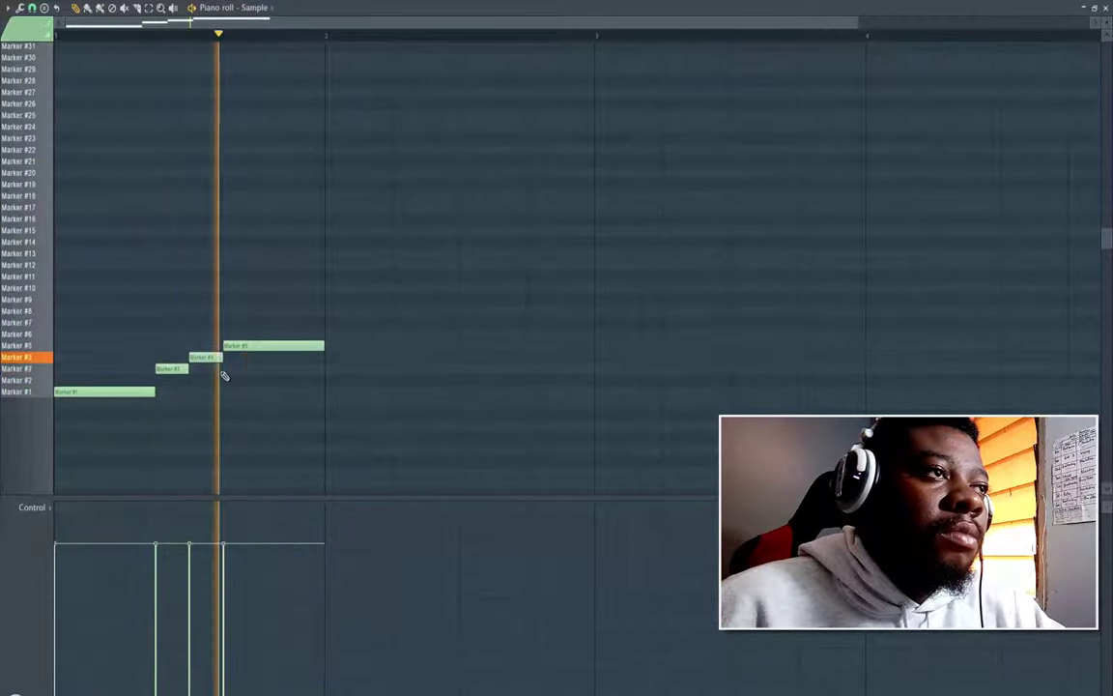
Step: Add a half-beat note at the end of bar 1, move it up to Marker #12 and play the bar
click(293, 368)
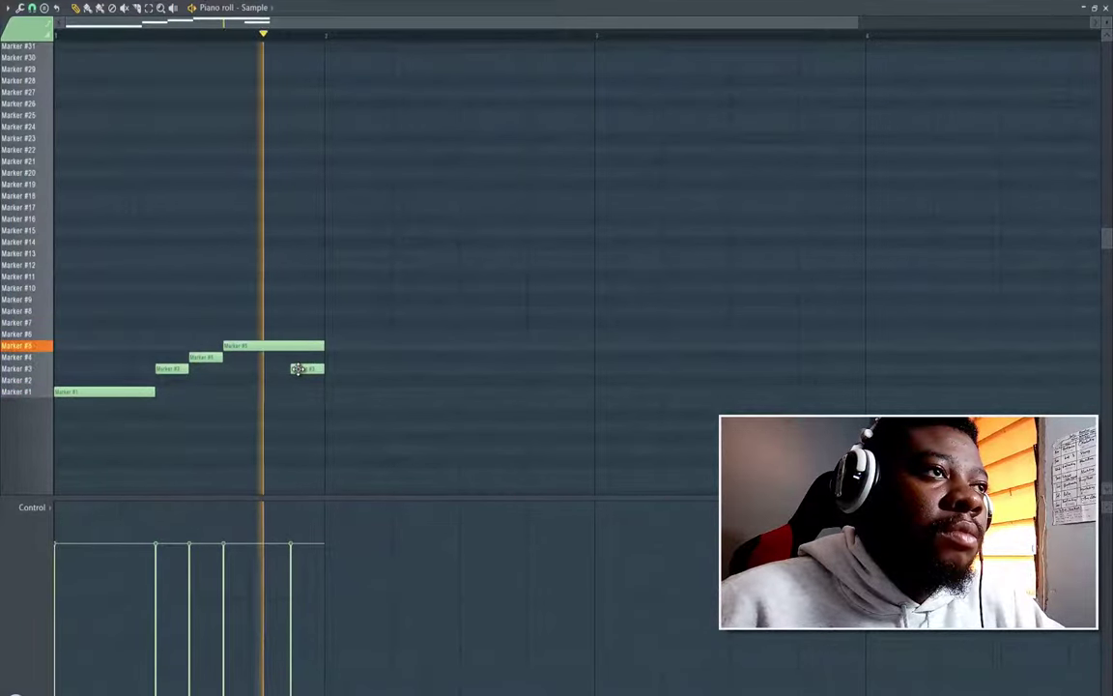
key(space)
mouse_move(298, 369)
mouse_down()
mouse_move(296, 254)
mouse_move(298, 264)
mouse_up()
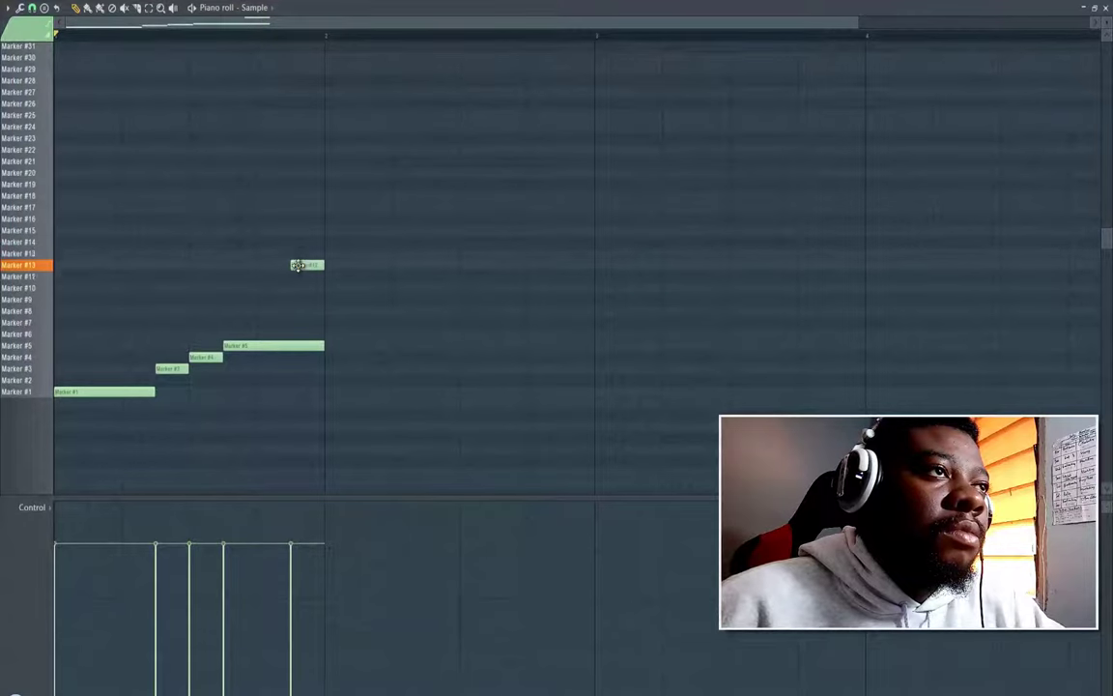
key(space)
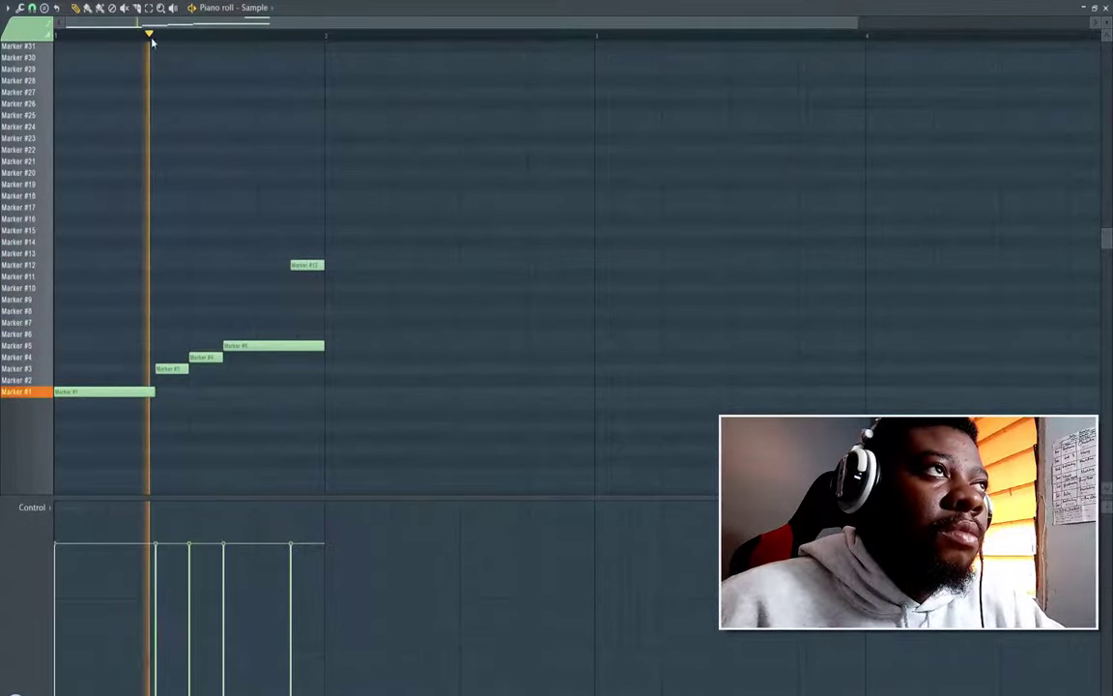
Step: Select all notes of bar 1 and duplicate them into bar 2
key(ctrl+a)
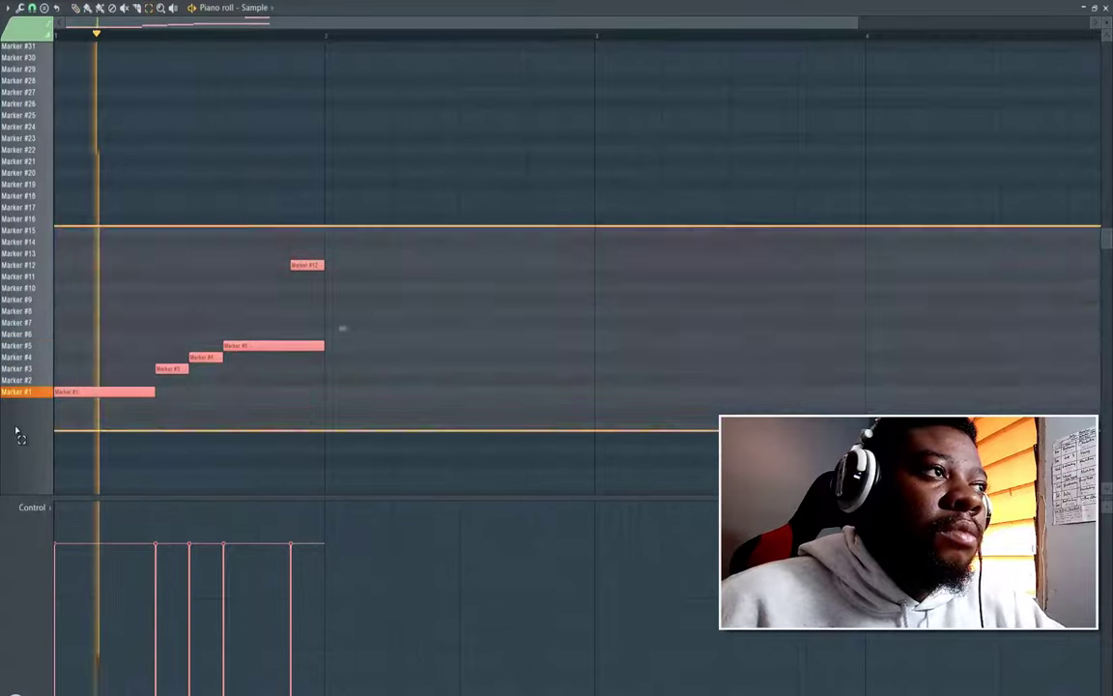
key(space)
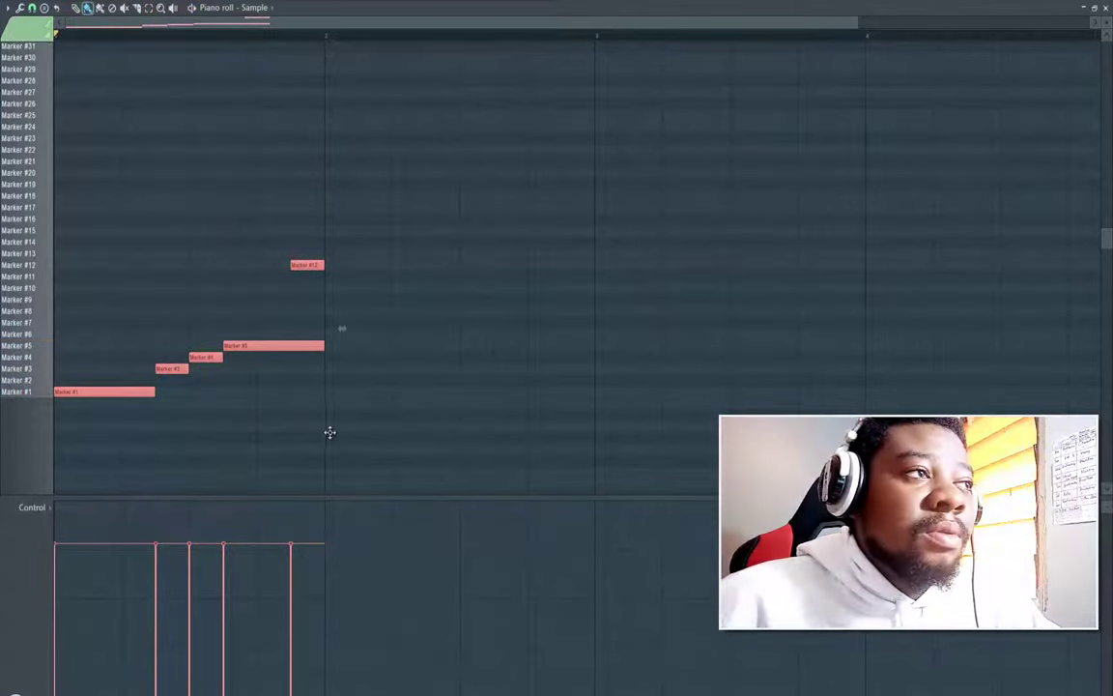
key(ctrl+b)
key(shift+Left)
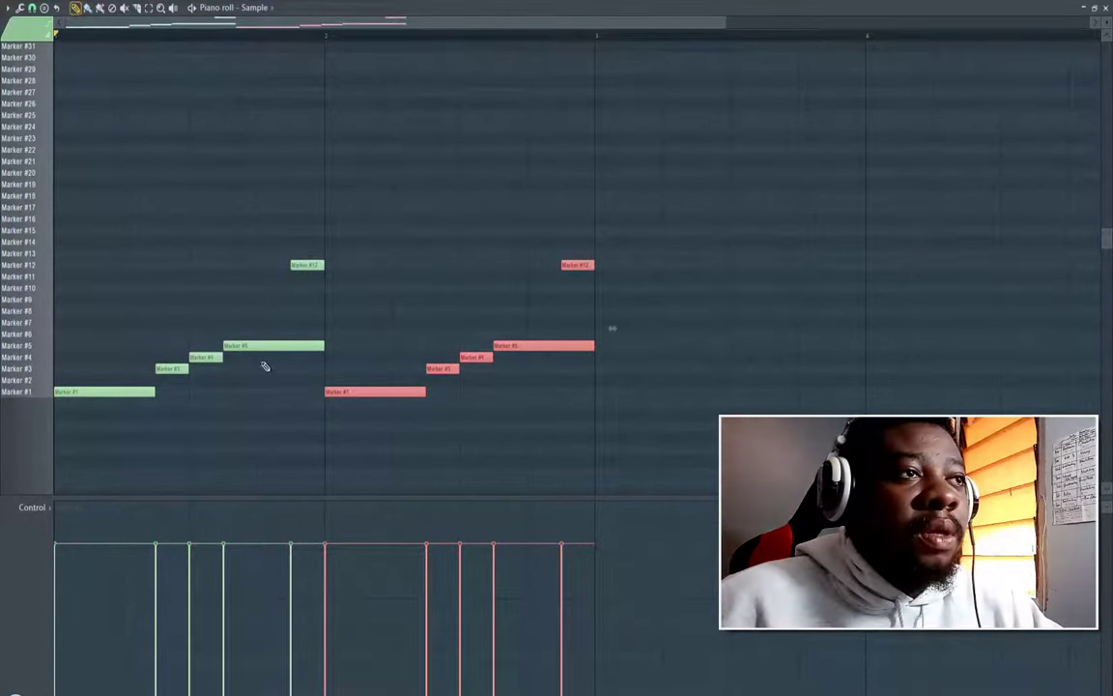
Step: Replace bar 2's Marker #1 note with a half-beat and a one-beat Marker #5 note, filling up to Marker #3, and audition it
click(348, 391)
mouse_move(348, 391)
mouse_down()
mouse_move(343, 332)
mouse_move(341, 349)
mouse_up()
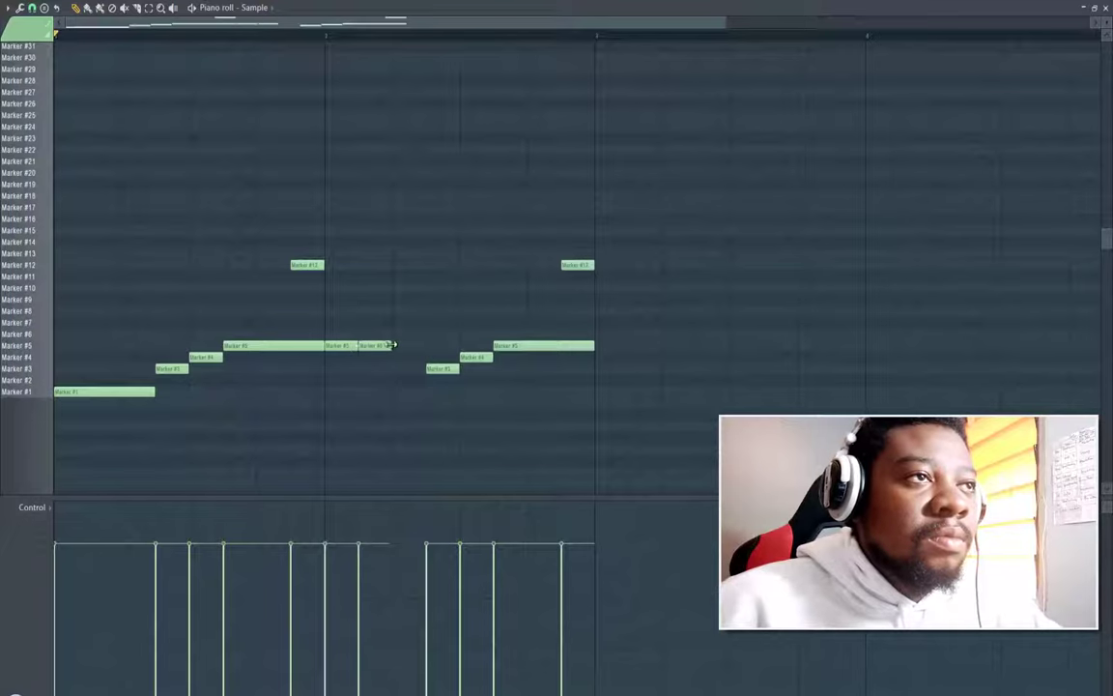
drag(424, 344, 433, 345)
key(space)
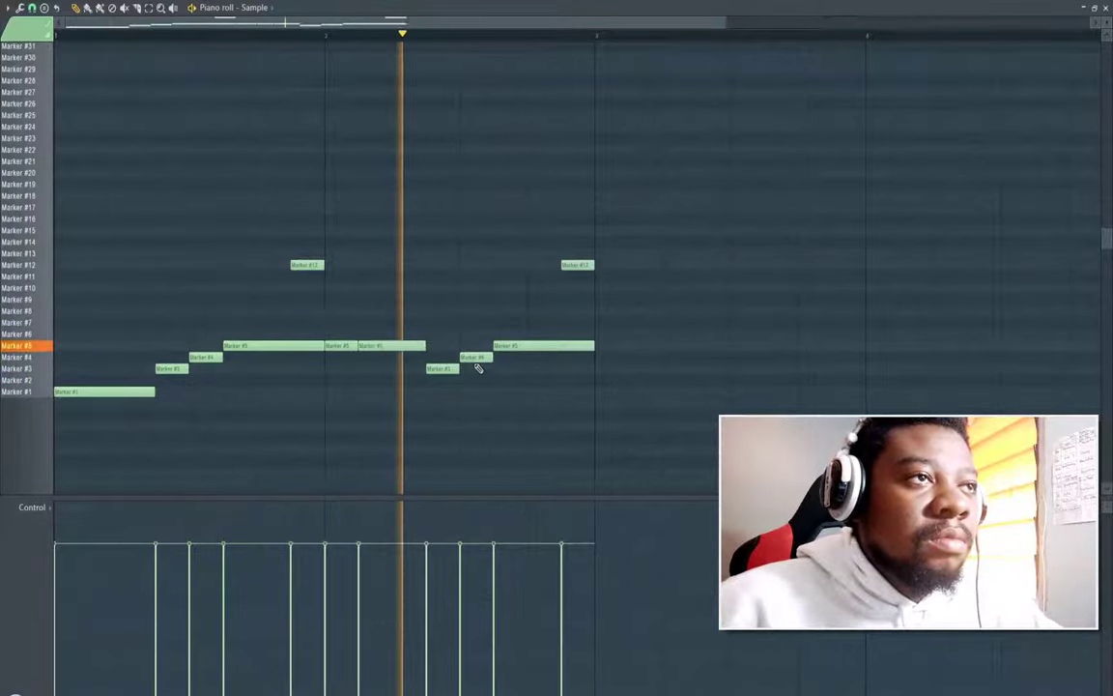
key(space)
Step: Move bar 2's Marker #4 note to Marker #17 and Marker #5 to Marker #24, and add a Marker #20 note ending with the bar
mouse_move(478, 368)
mouse_down()
mouse_move(479, 197)
mouse_move(483, 206)
mouse_up()
mouse_move(500, 345)
mouse_down()
mouse_move(506, 147)
mouse_move(522, 149)
mouse_move(522, 110)
mouse_move(538, 177)
mouse_up()
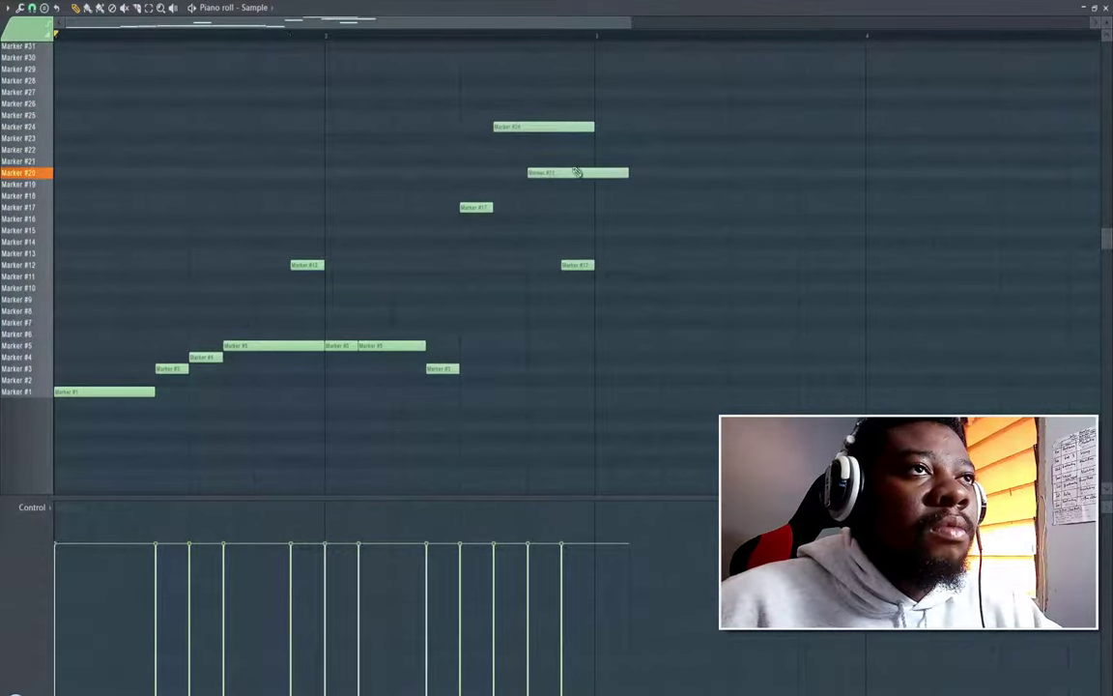
key(space)
drag(627, 171, 594, 172)
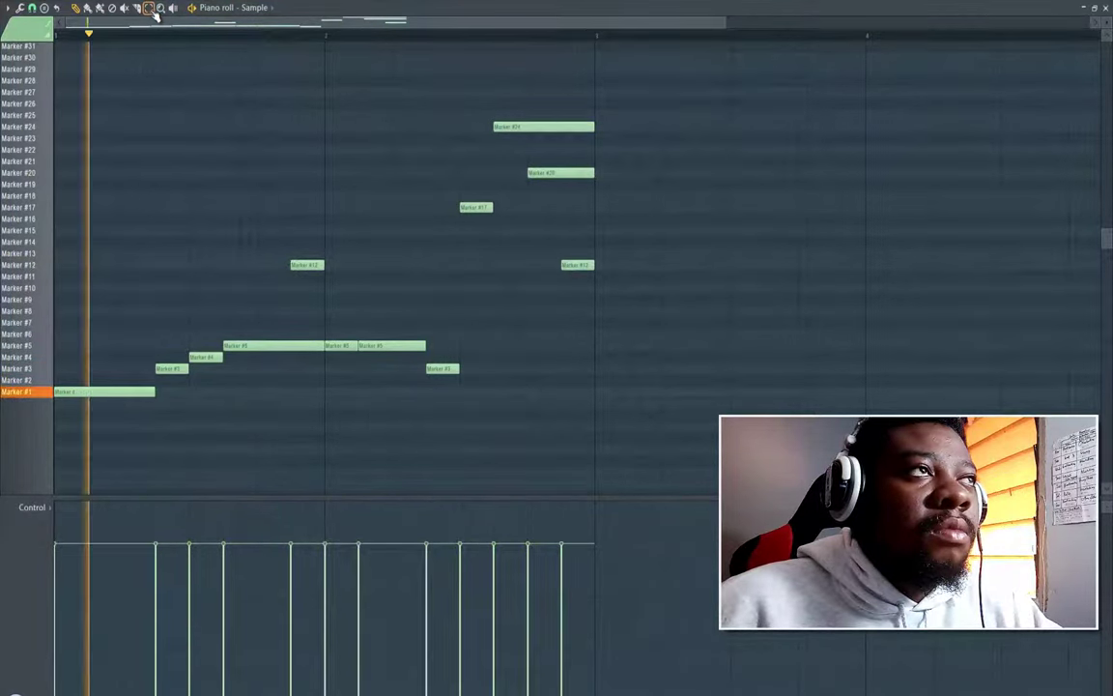
Step: Select the whole two-bar pattern and duplicate it into bars 3 and 4
drag(32, 93, 59, 440)
key(space)
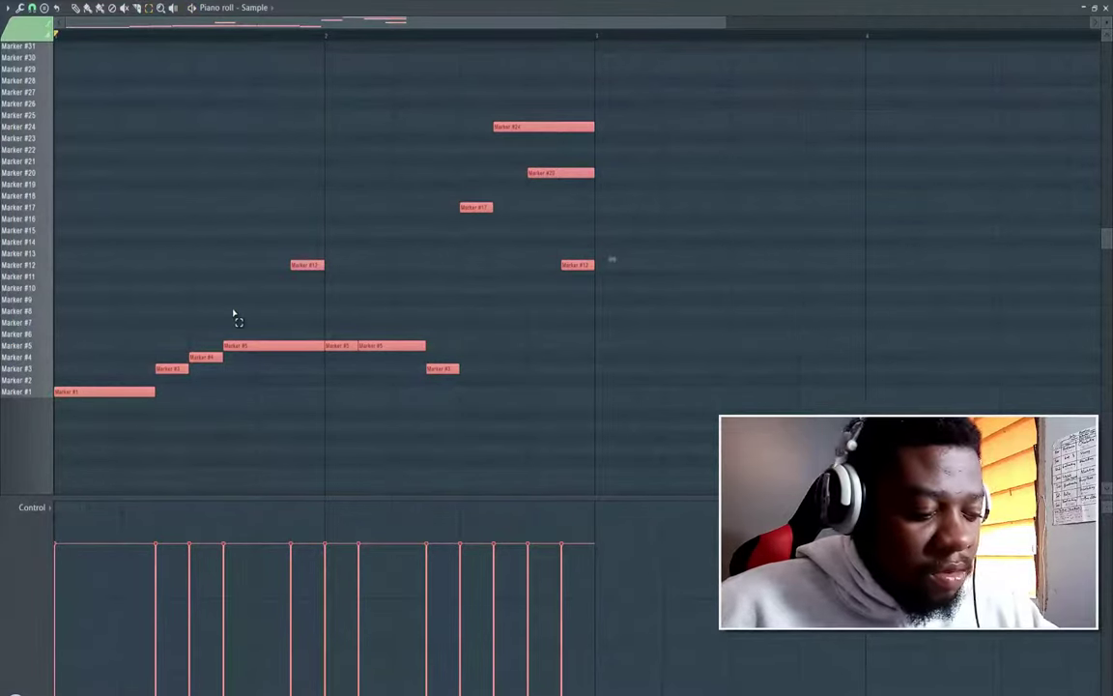
key(b)
mouse_move(93, 394)
mouse_down()
mouse_move(741, 406)
mouse_move(632, 403)
mouse_up()
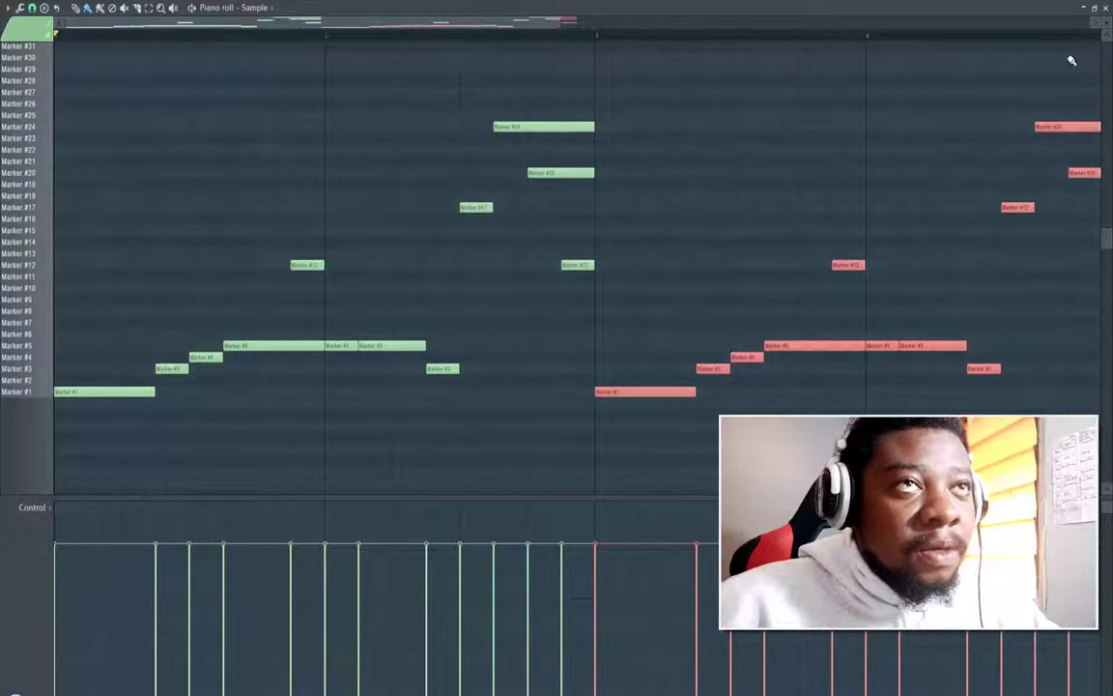
Step: Close the sample's piano roll and open the Bass channel's piano roll
click(1106, 8)
right_click(210, 237)
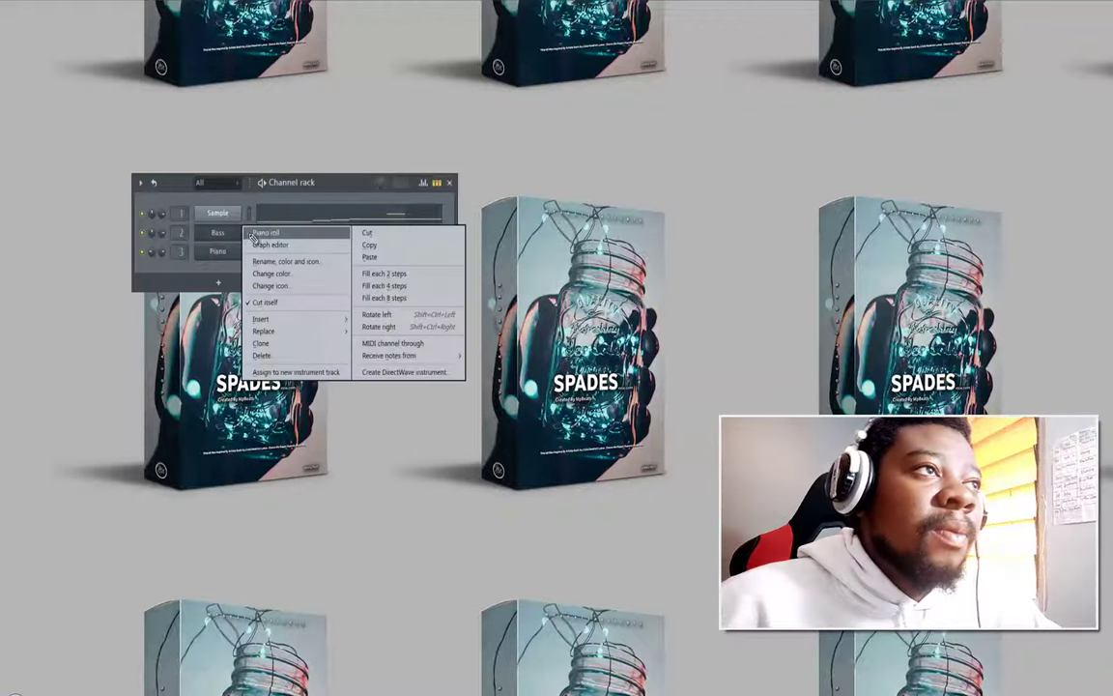
click(263, 232)
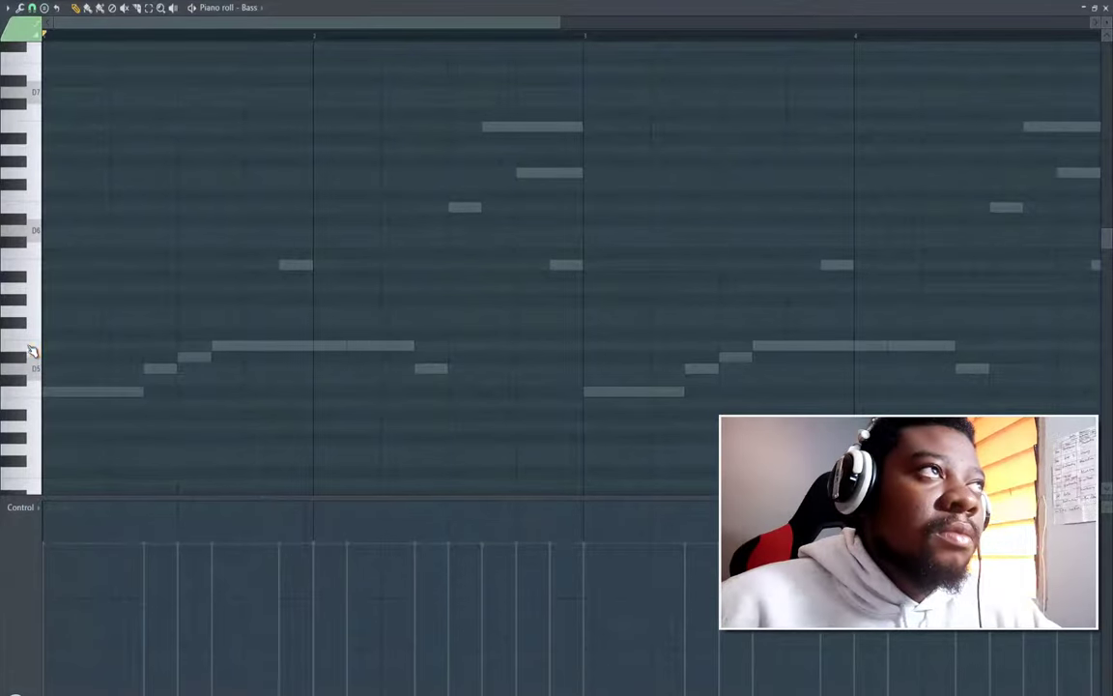
Step: Place a one-beat bass note at the start of bar 1, lower it to D5 and audition it against the sample
click(56, 346)
key(space)
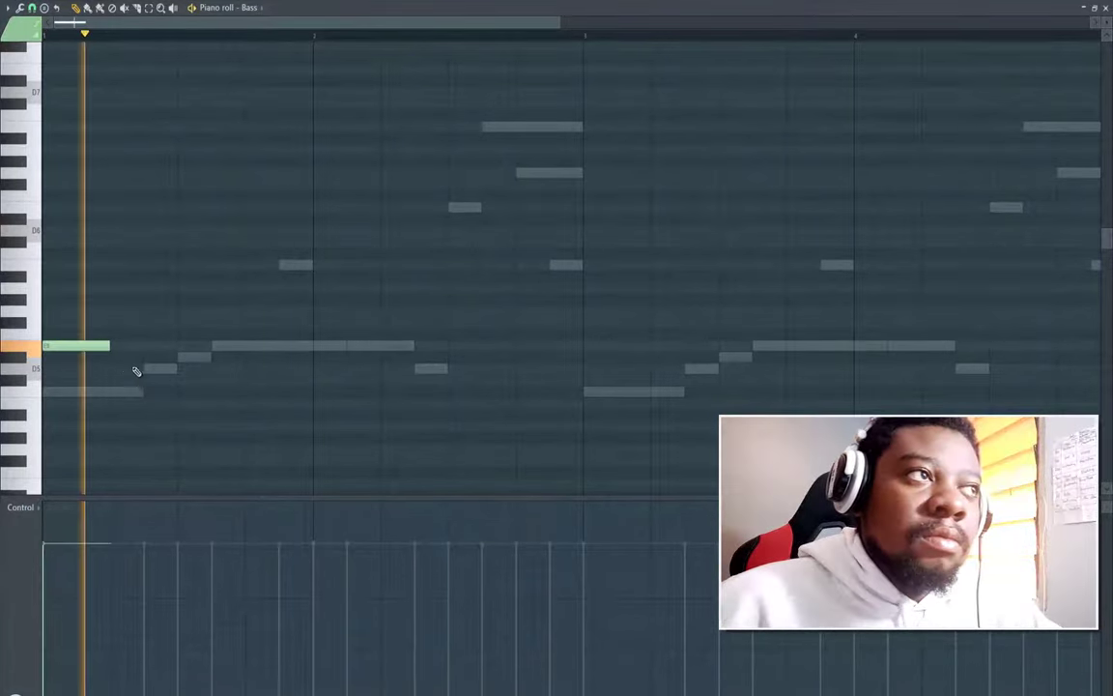
key(space)
drag(81, 346, 80, 386)
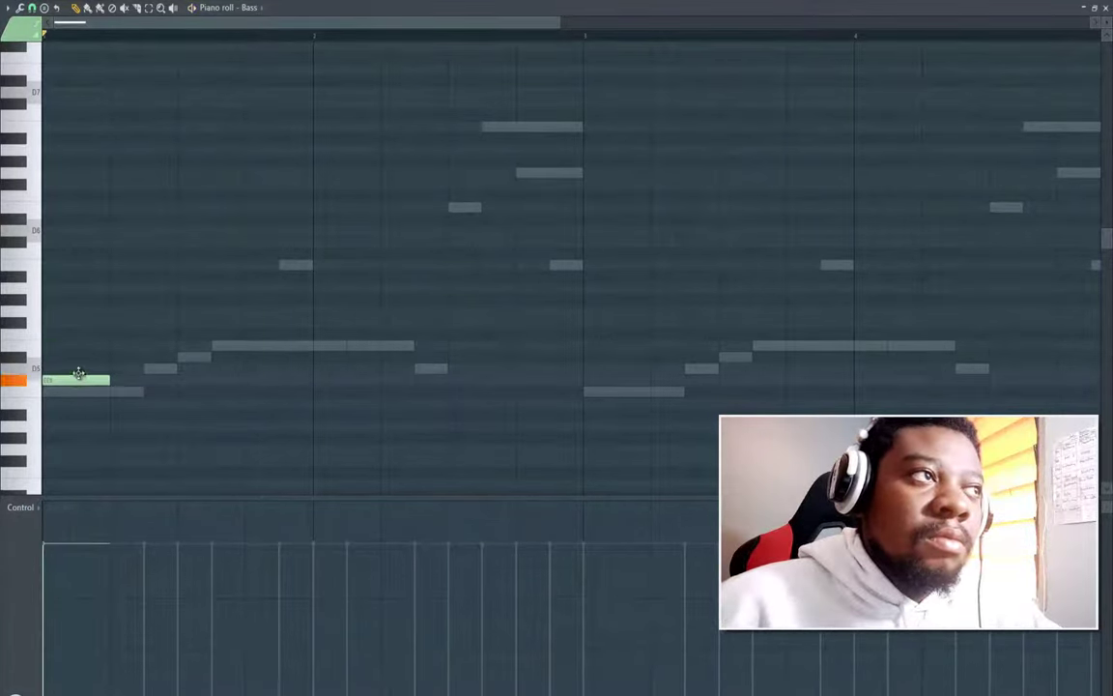
key(space)
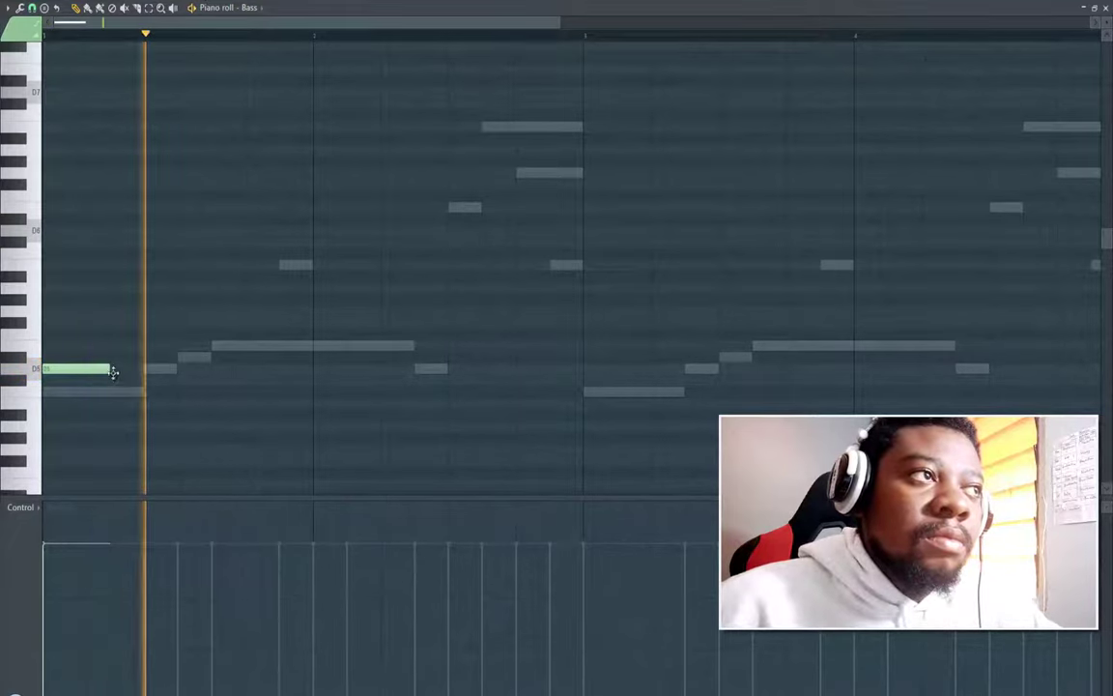
key(space)
Step: Lower the bass note to A4, audition it and add a second one-beat A4 note where the Marker #3 slice begins
drag(54, 428, 35, 426)
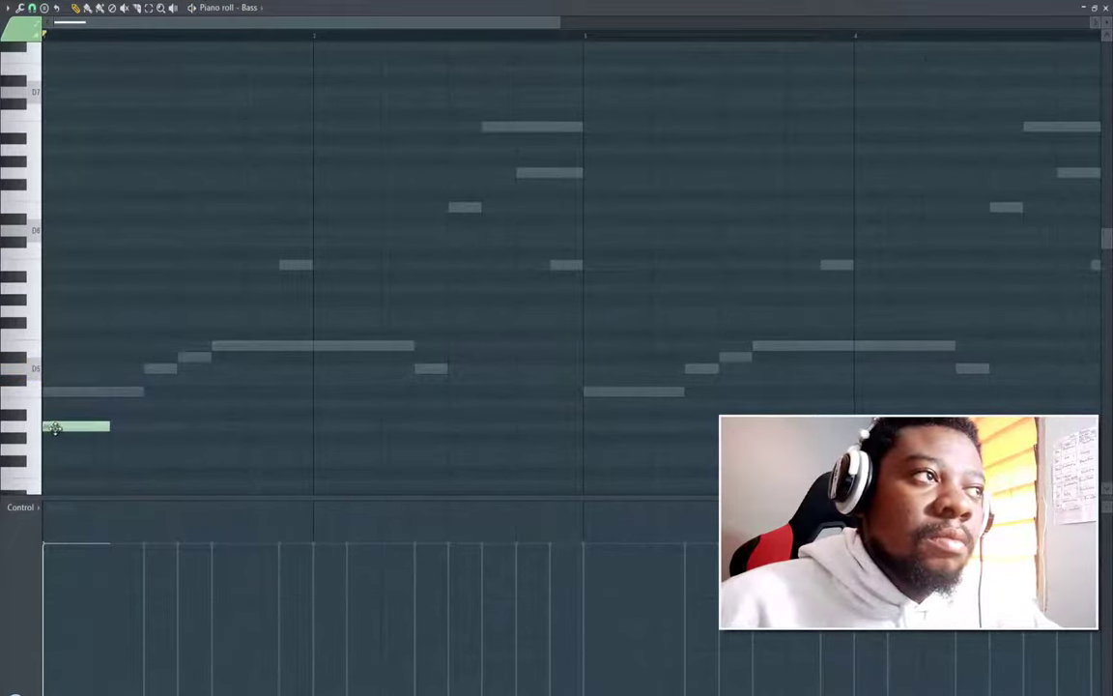
key(space)
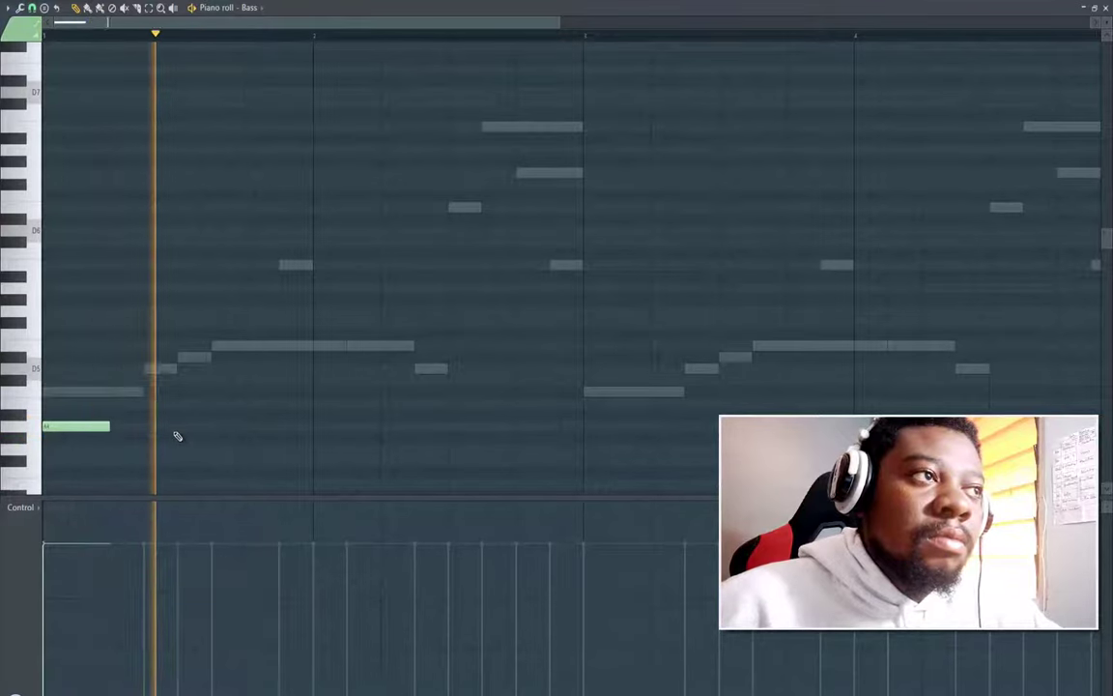
key(space)
click(144, 428)
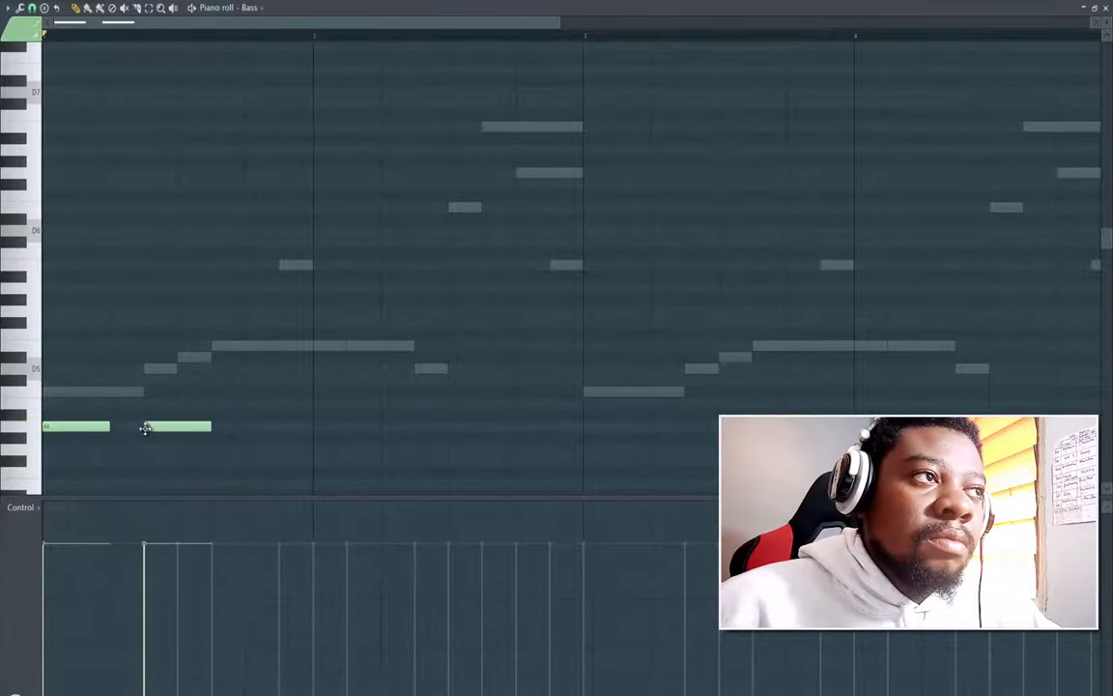
Step: Extend the second A4 bass note to the end of bar 1 and audition it against the sample
key(space)
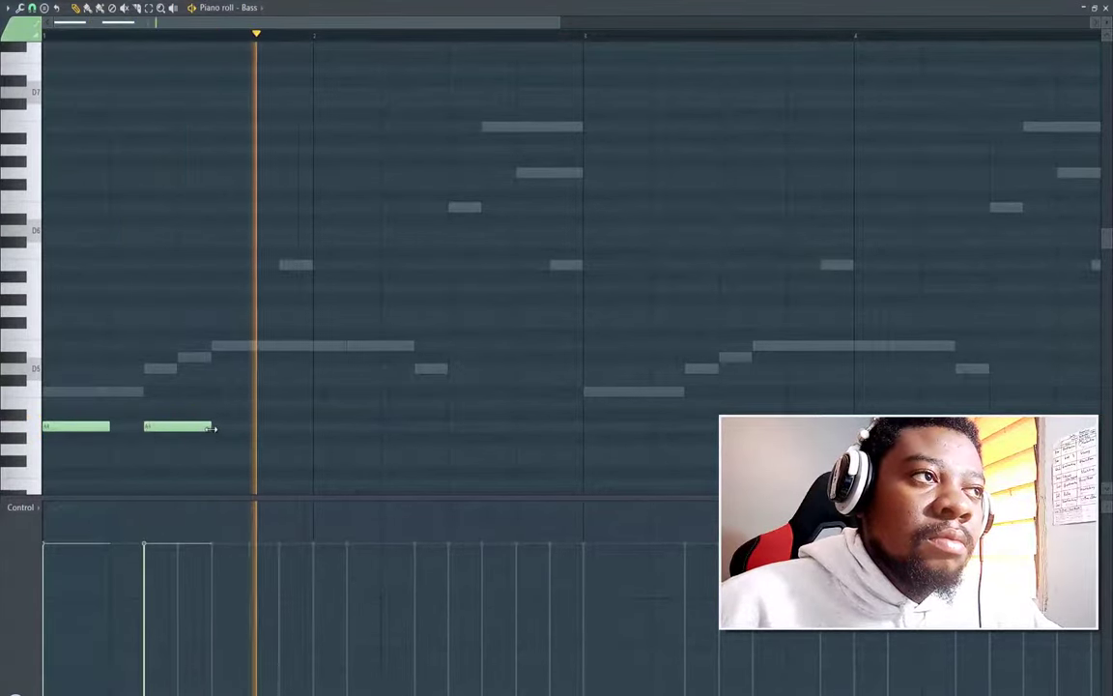
drag(212, 428, 313, 426)
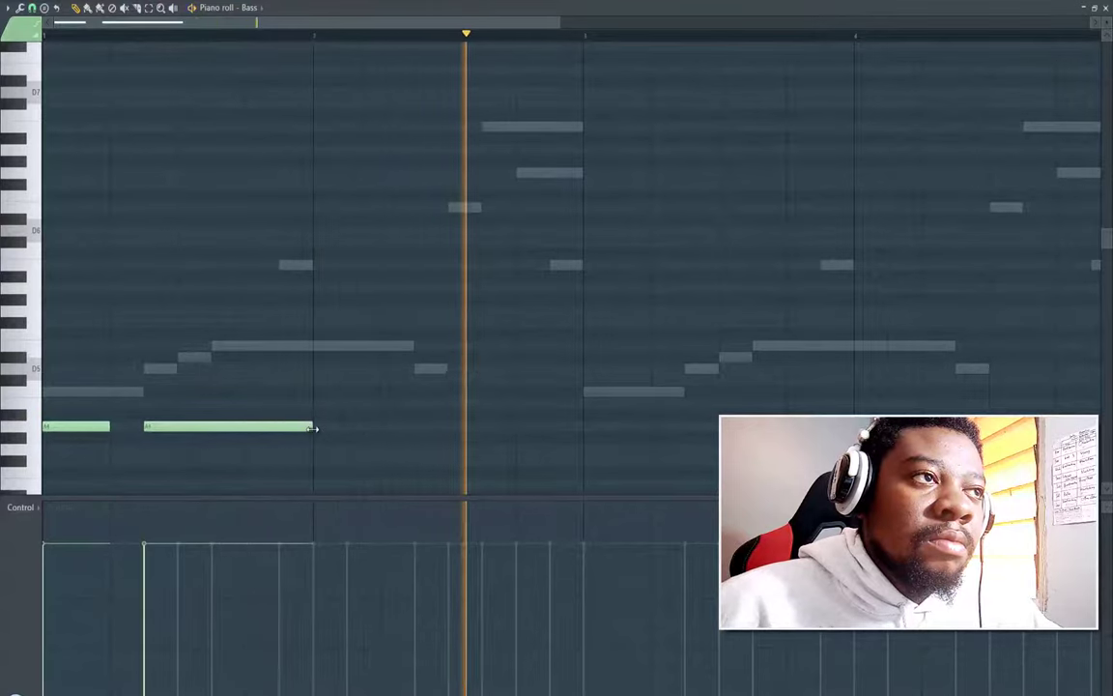
key(space)
key(space)
key(space)
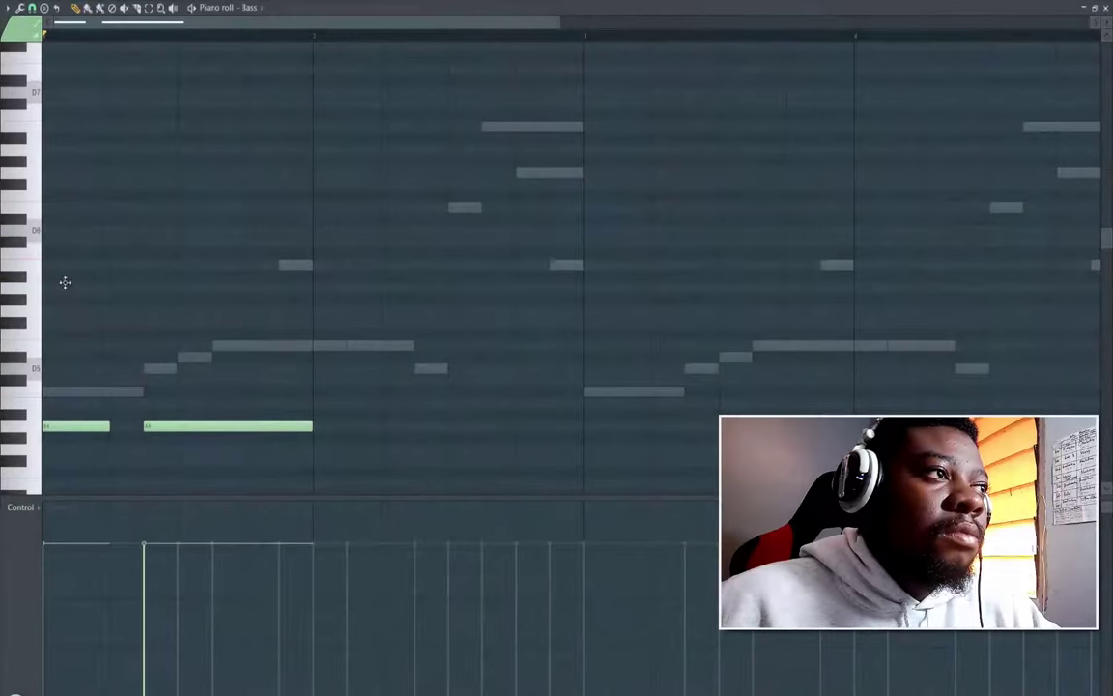
Step: Raise the first bass note to B5, remove the second note and audition the result, trying and removing a second B5 note
drag(72, 427, 87, 270)
right_click(162, 428)
key(space)
key(space)
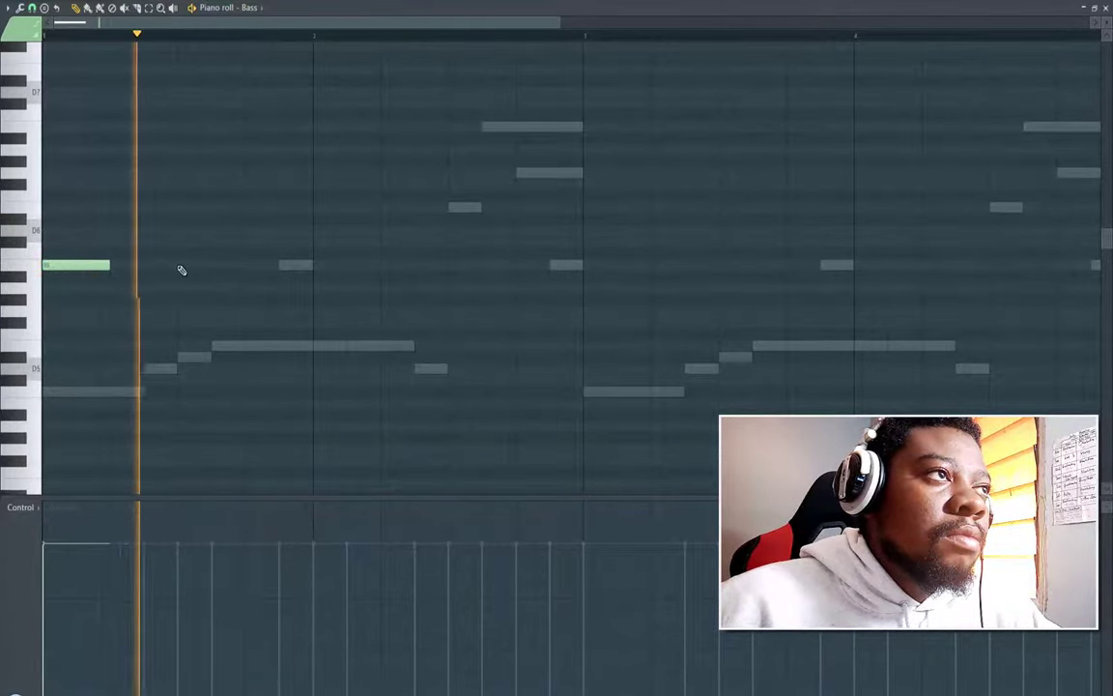
click(144, 265)
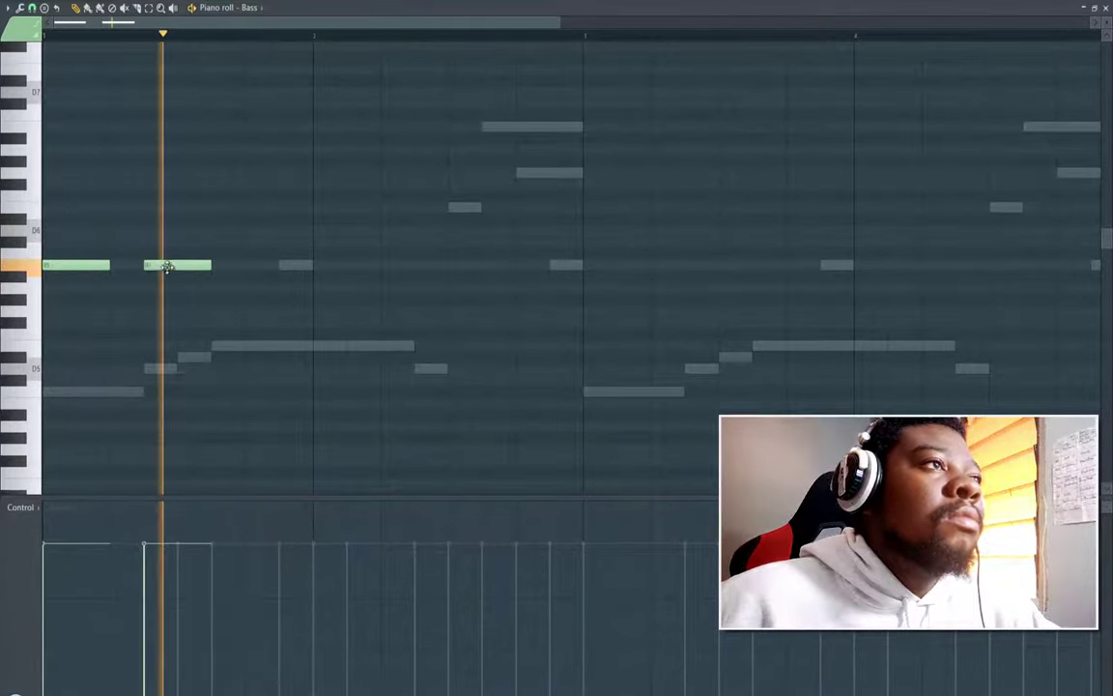
right_click(165, 268)
Step: Extend the B5 note to two beats and place a two-beat F#6 note at the start of bar 2
drag(112, 267, 177, 270)
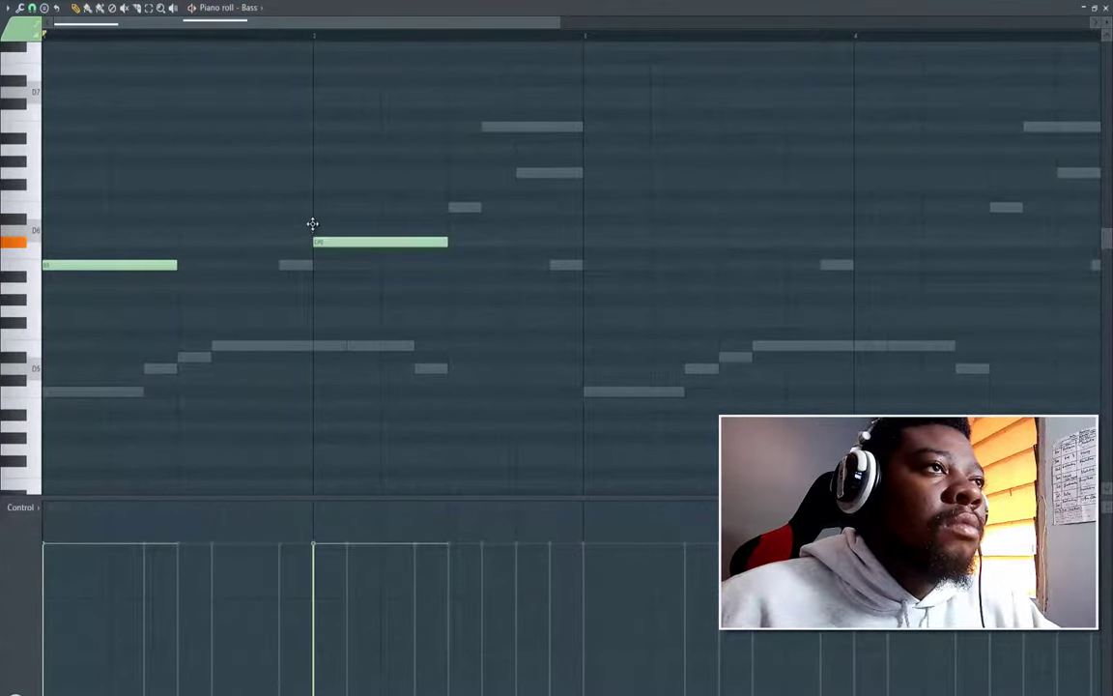
drag(312, 224, 313, 184)
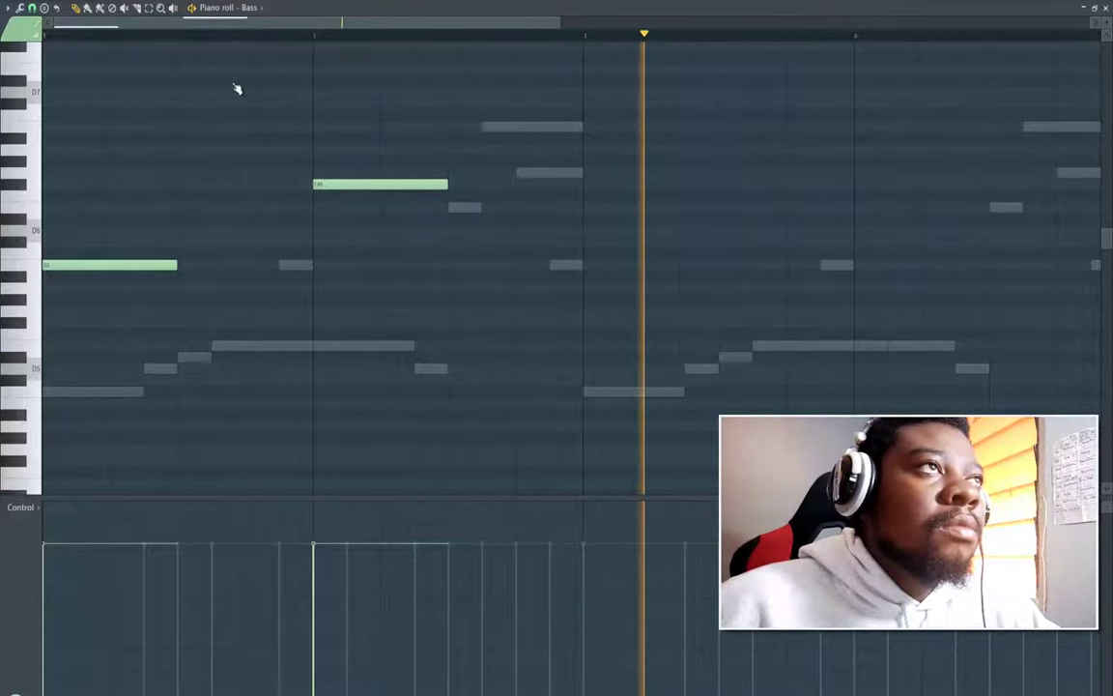
key(space)
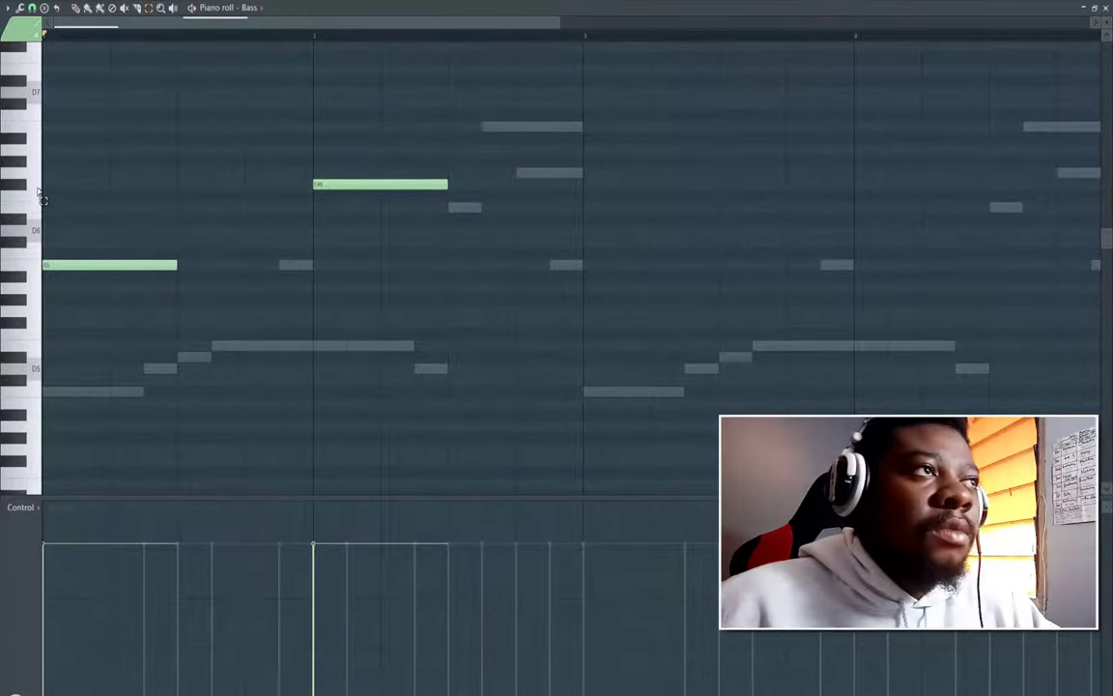
Step: Lower both bass notes by one octave, audition them and deselect them
key(ctrl+a)
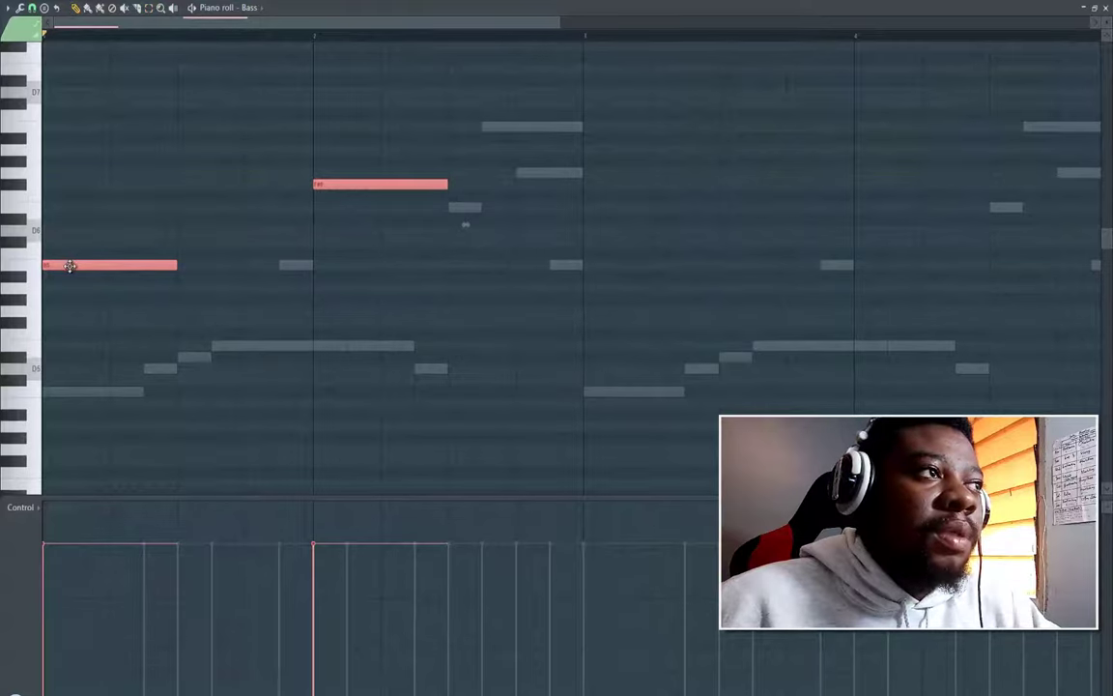
drag(59, 333, 42, 386)
key(space)
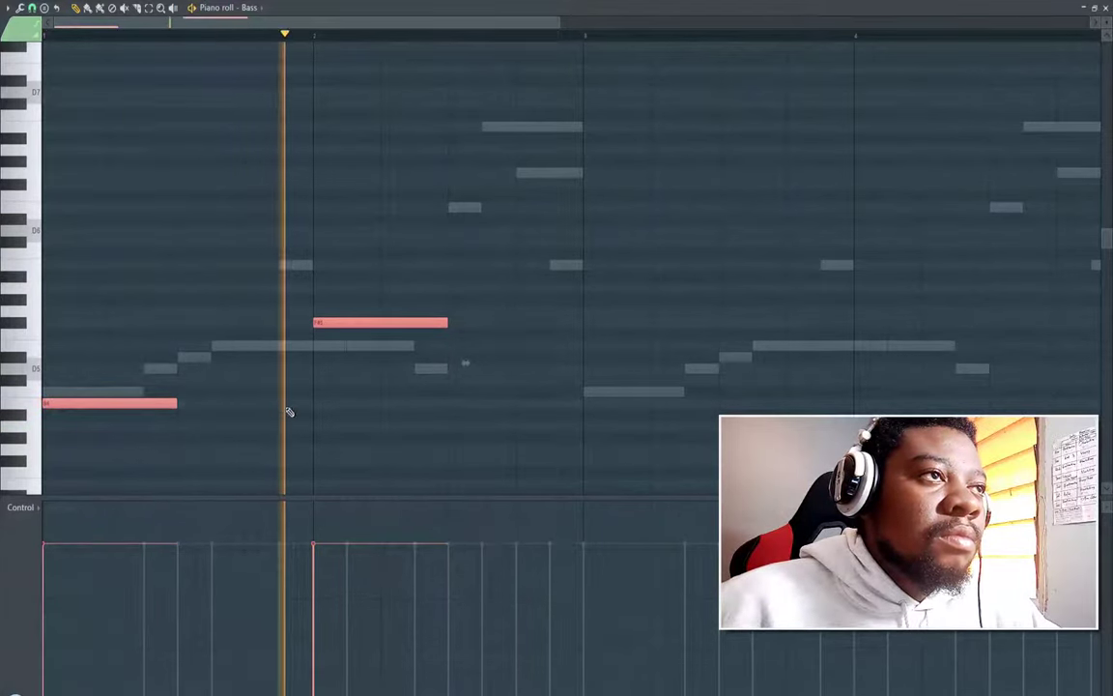
key(space)
key(ctrl+d)
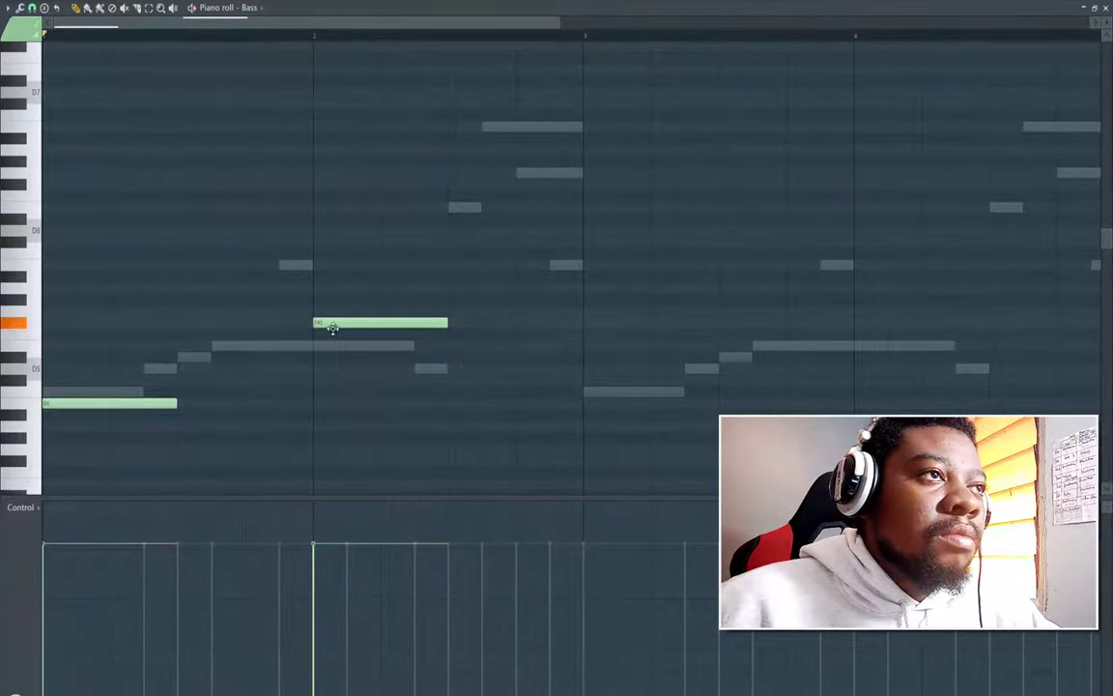
Step: Lower the bar 2 bass note to E5 and add a one-beat B4 note on the last beat of bar 1
drag(331, 328, 335, 346)
key(space)
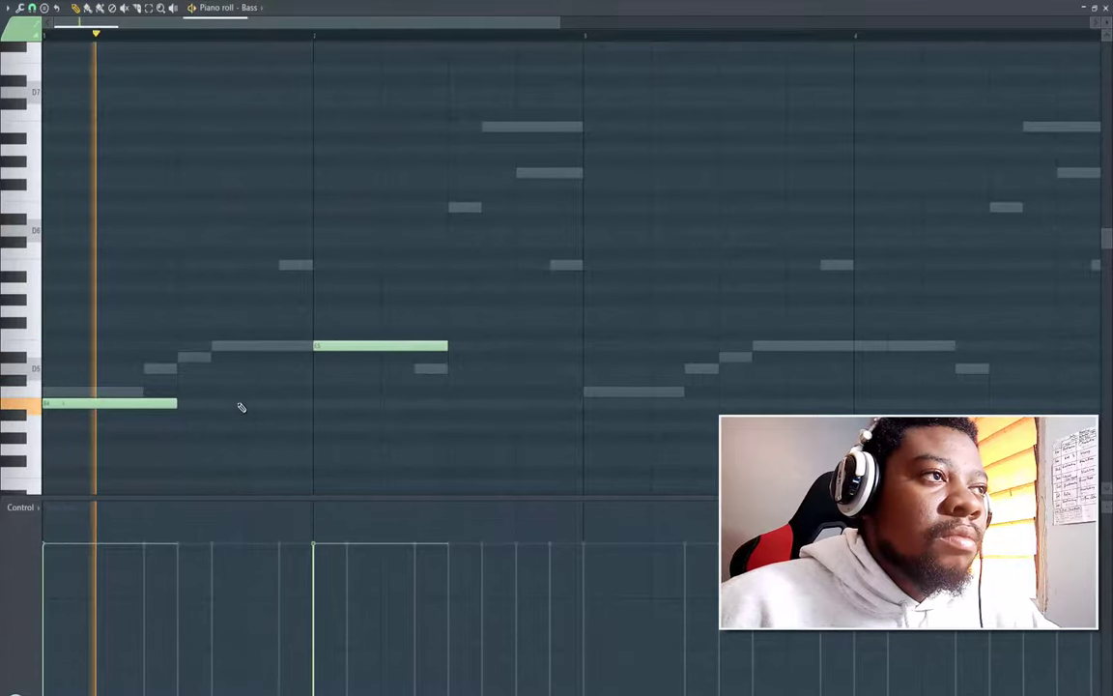
click(253, 404)
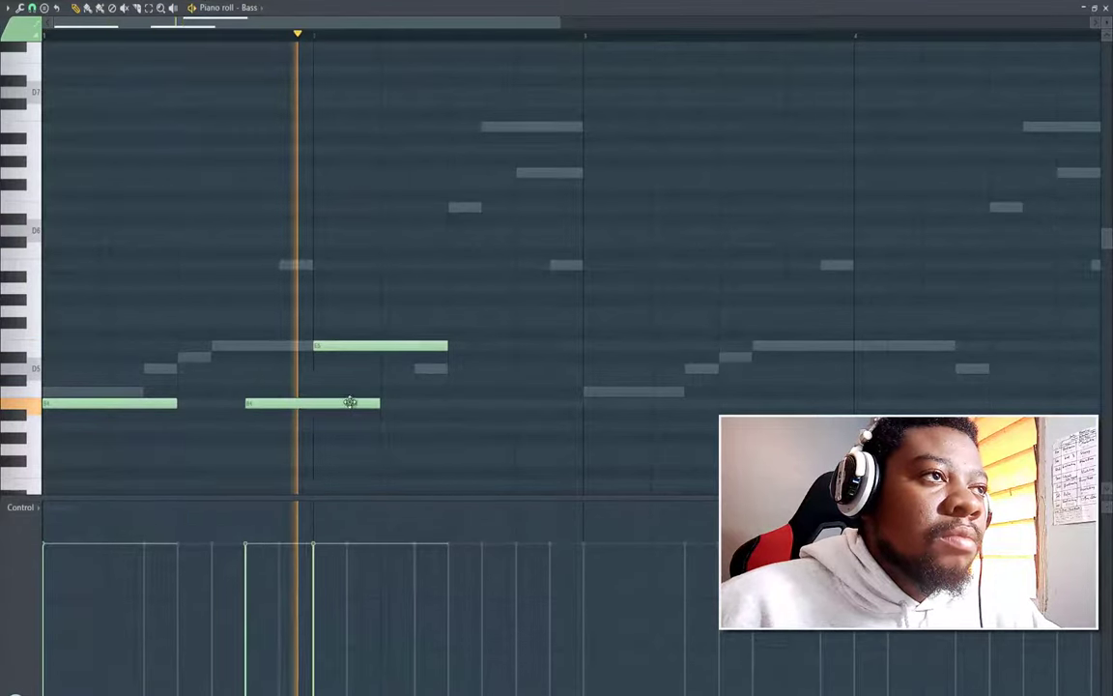
drag(378, 404, 312, 409)
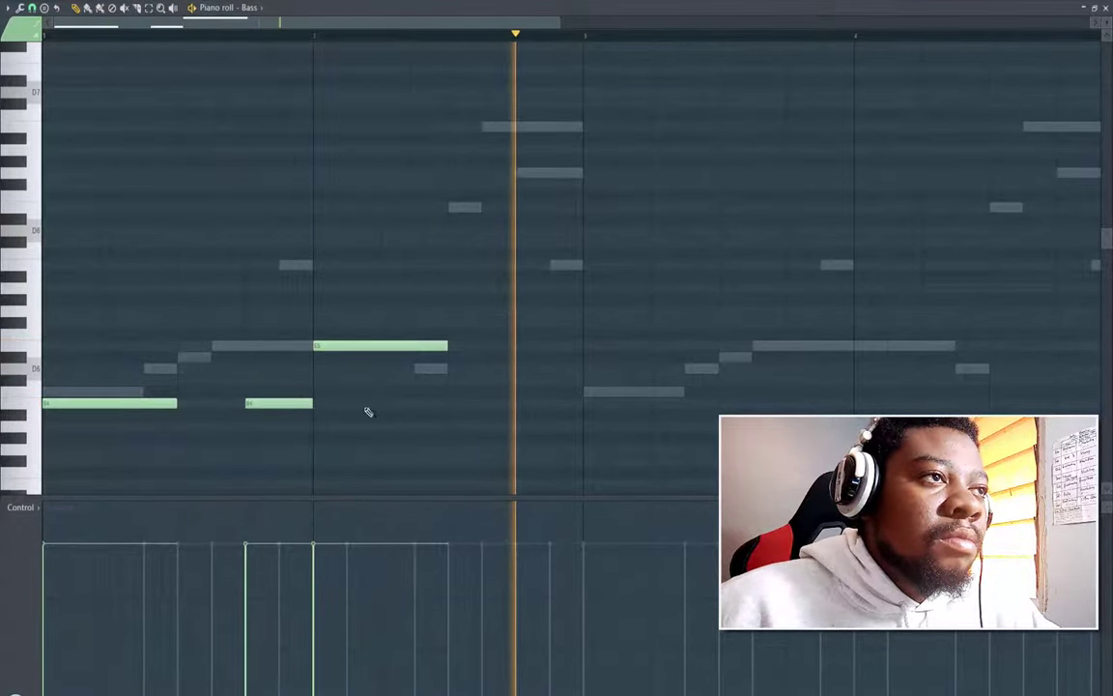
key(space)
key(space)
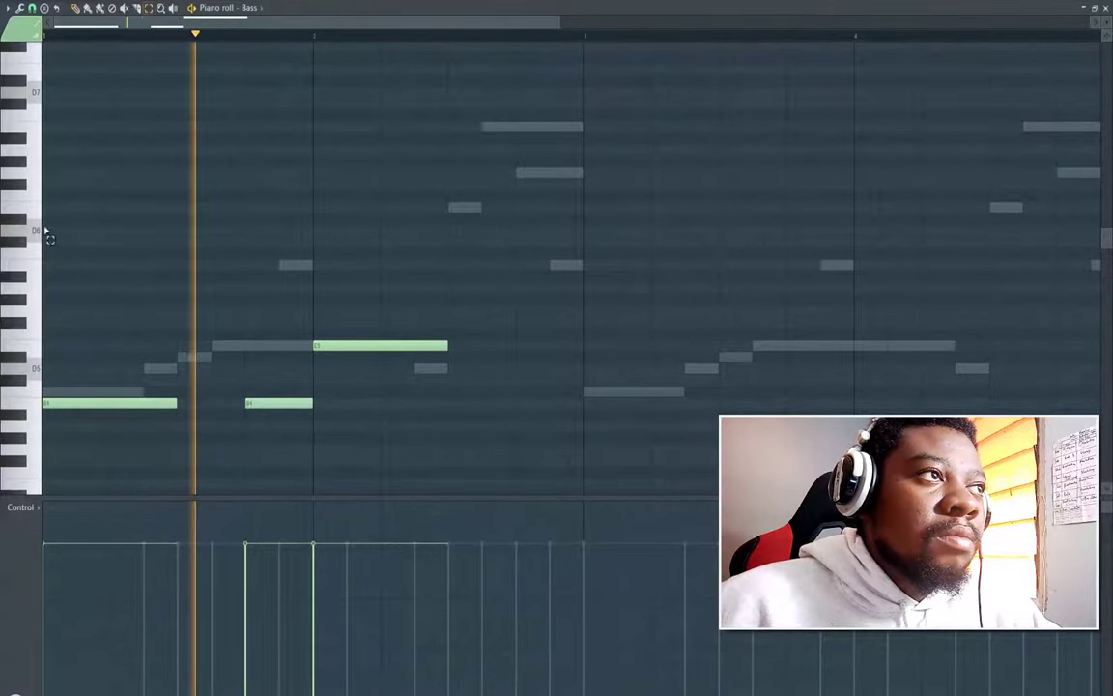
Step: Duplicate the two-bar bass pattern into bars 3 and 4 and play it from the beginning
key(ctrl+a)
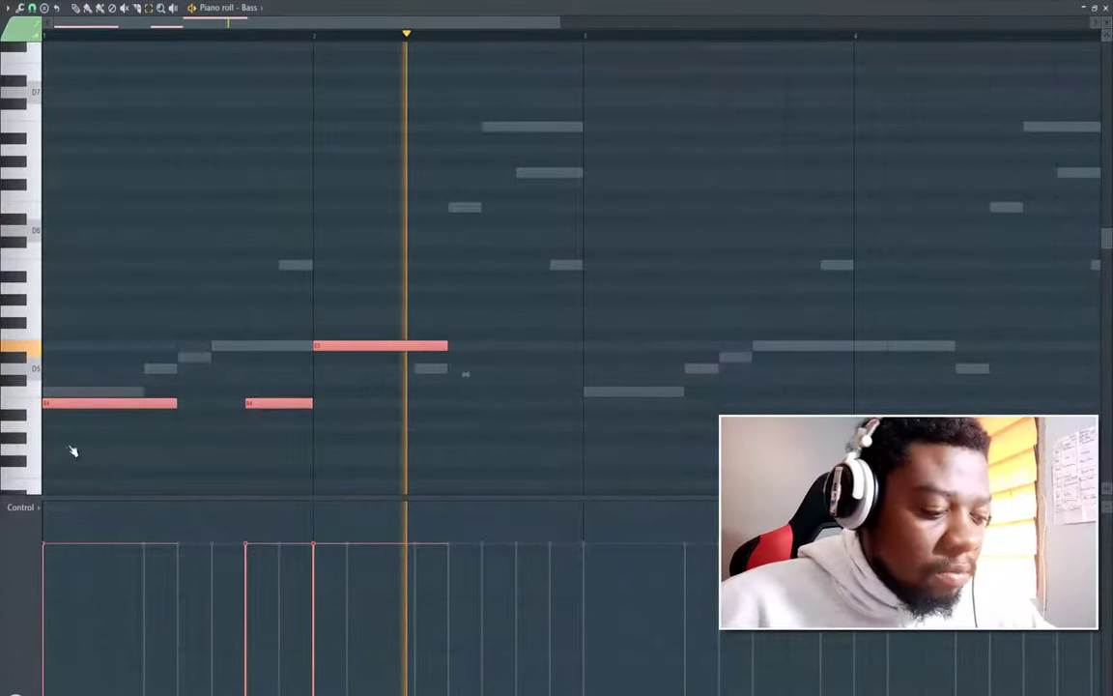
key(ctrl+b)
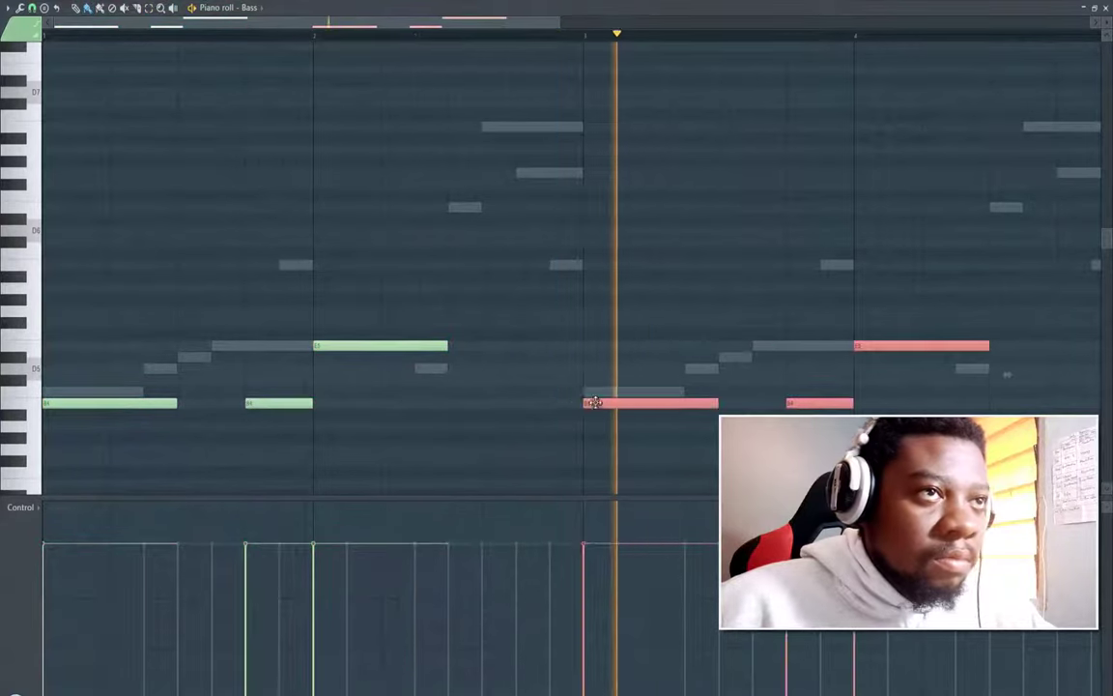
key(space)
key(space)
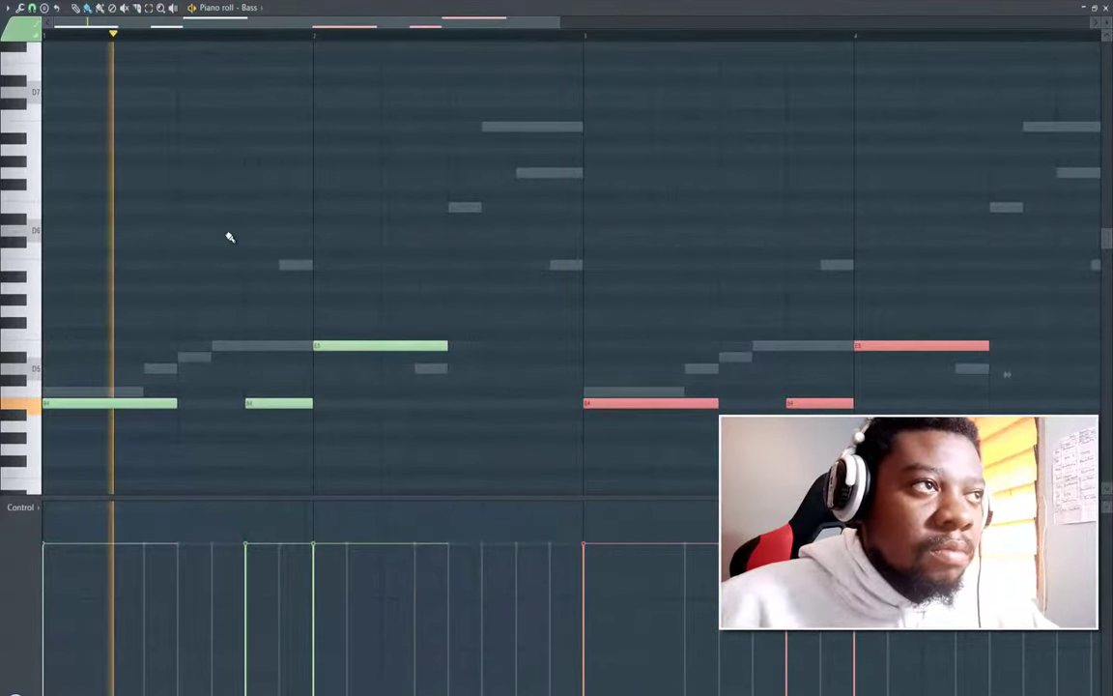
key(space)
key(space)
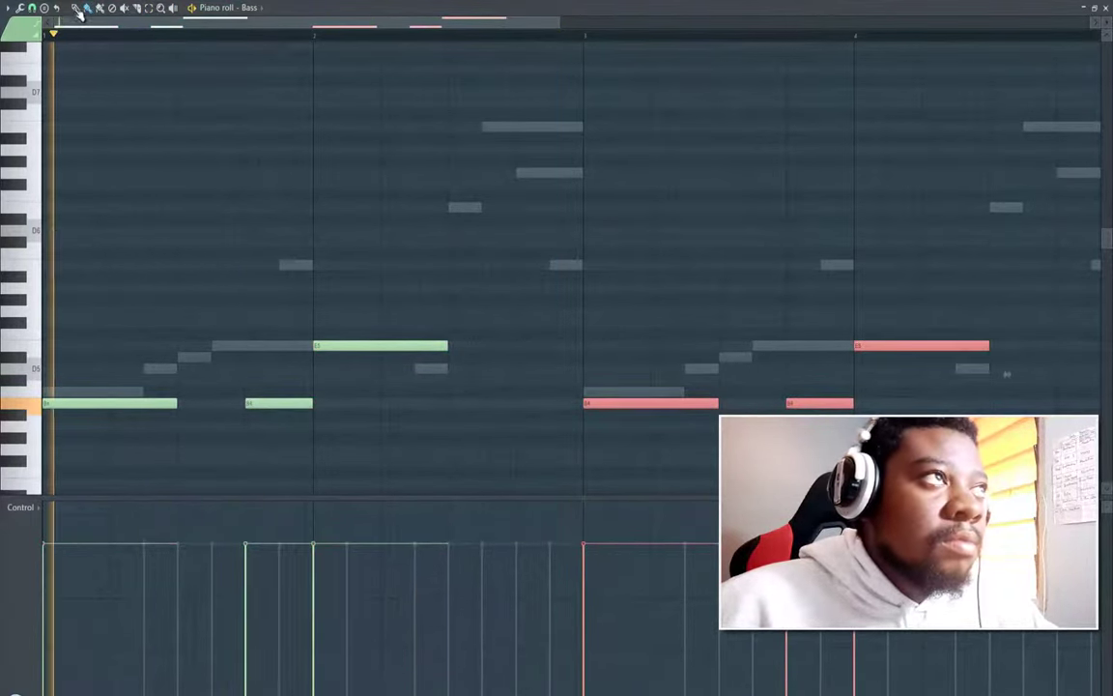
Step: Lengthen the second B4 note in bar 1 to one and a half beats by starting it earlier, and audition it
key(space)
drag(263, 404, 312, 404)
key(space)
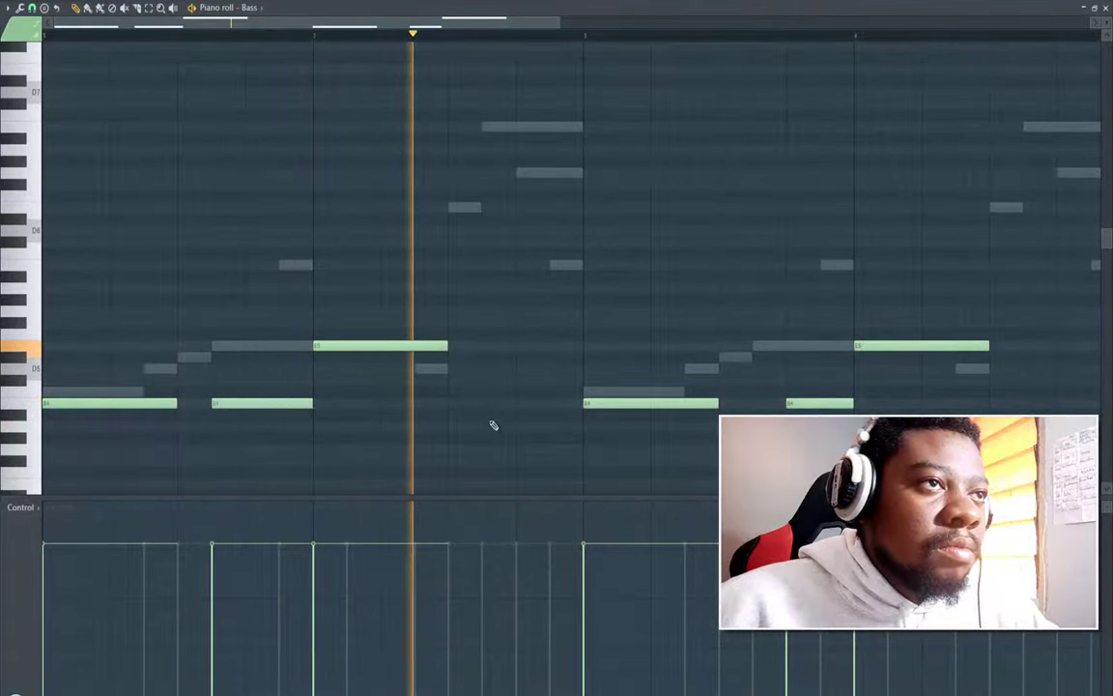
key(space)
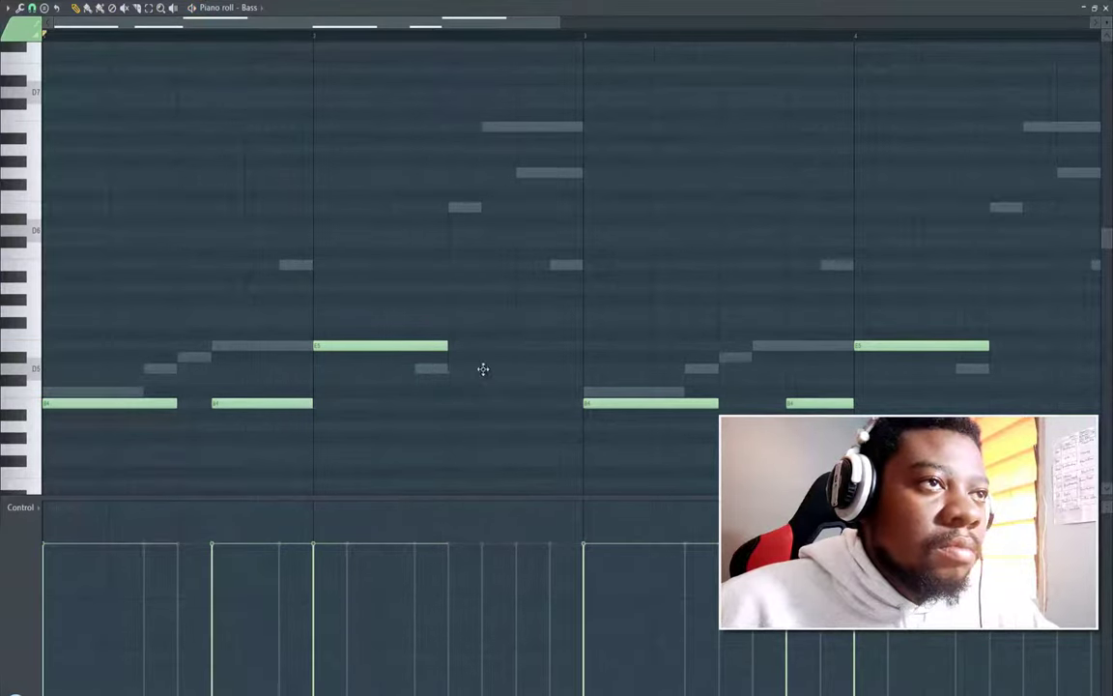
Step: Add one-and-a-half-beat A4 bass notes at the ends of bars 2 and 4, audition them and close the piano roll
drag(490, 368, 492, 437)
key(space)
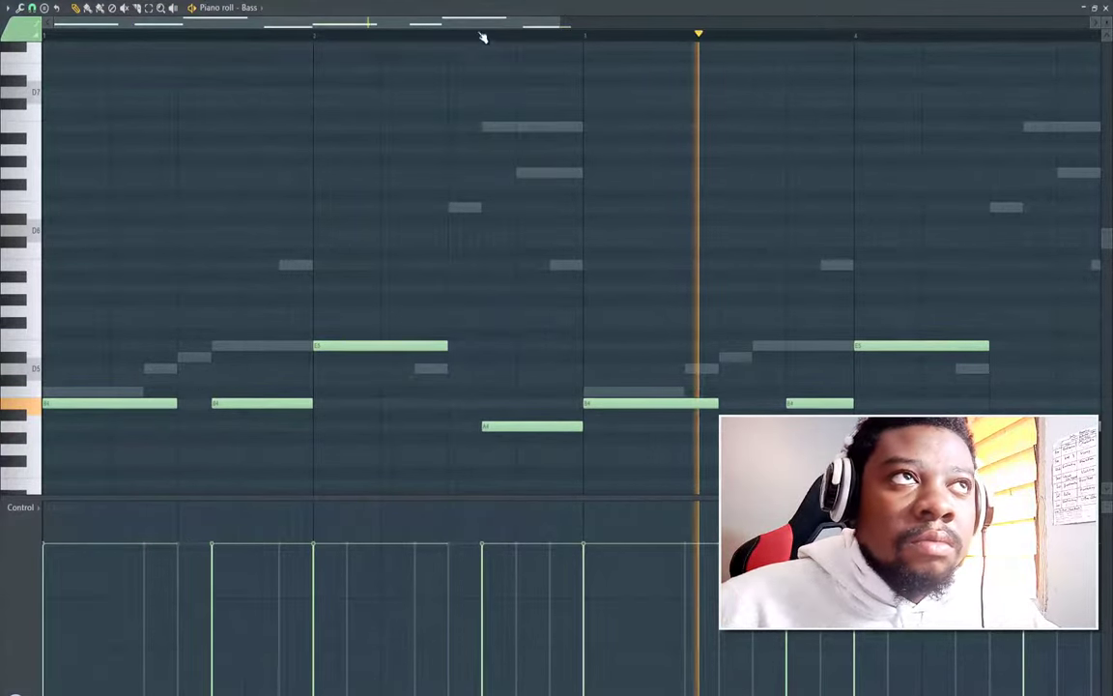
drag(479, 23, 682, 60)
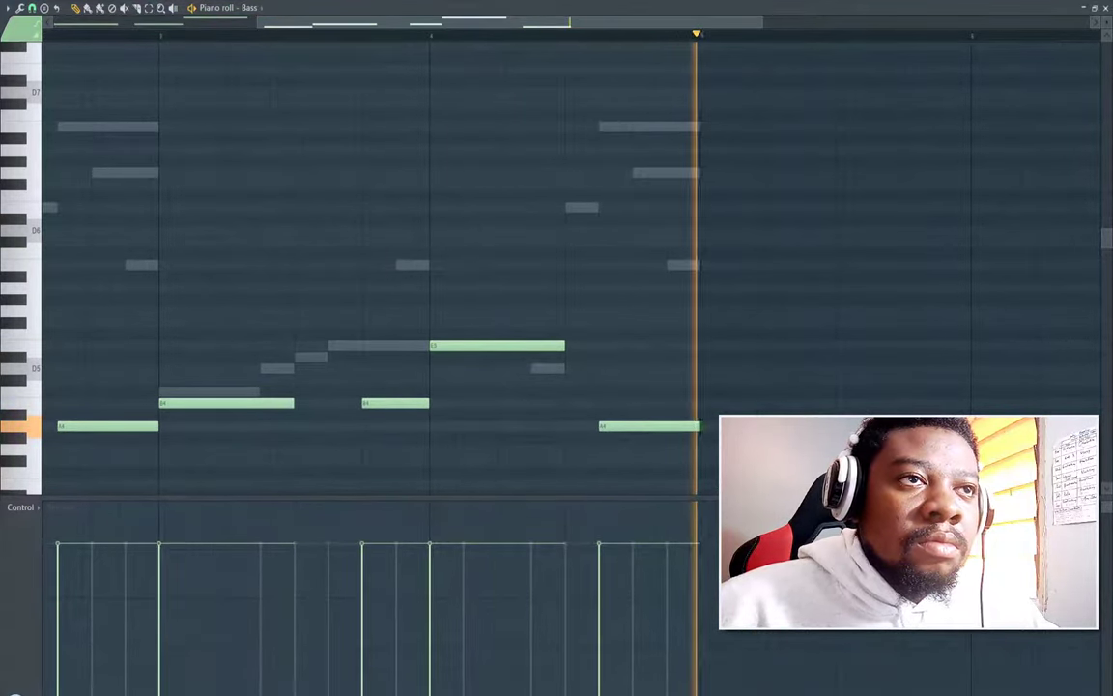
click(1106, 8)
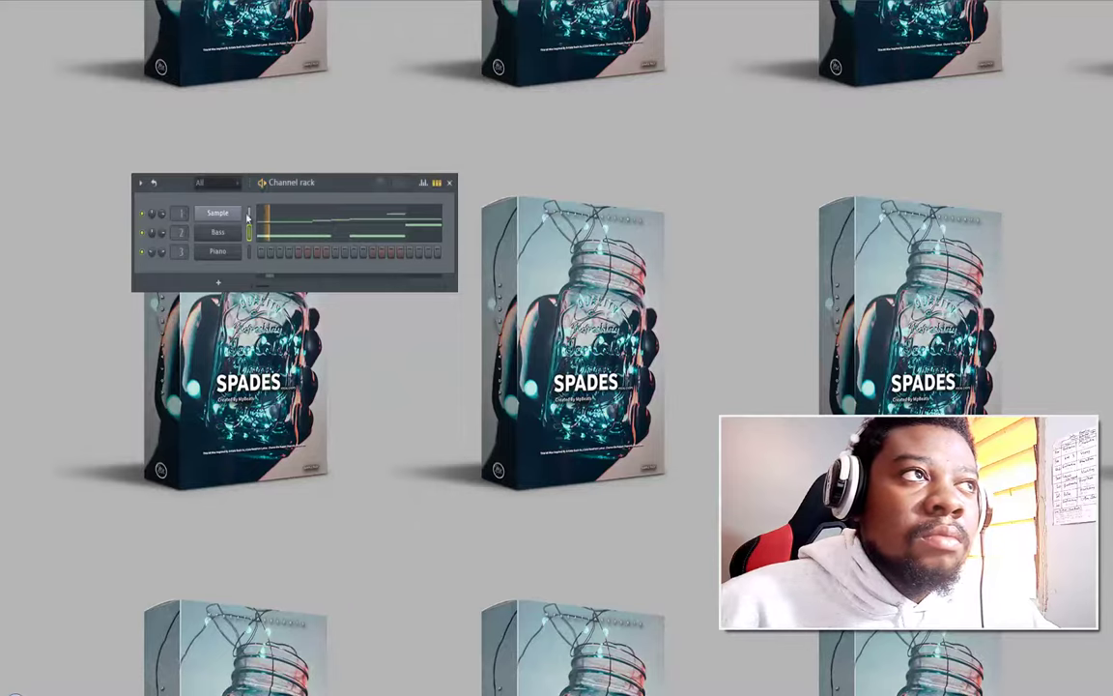
Step: Examine the Bass channel's miscellaneous settings, including its cut group, while auditioning the pattern, and close the instrument window
click(229, 237)
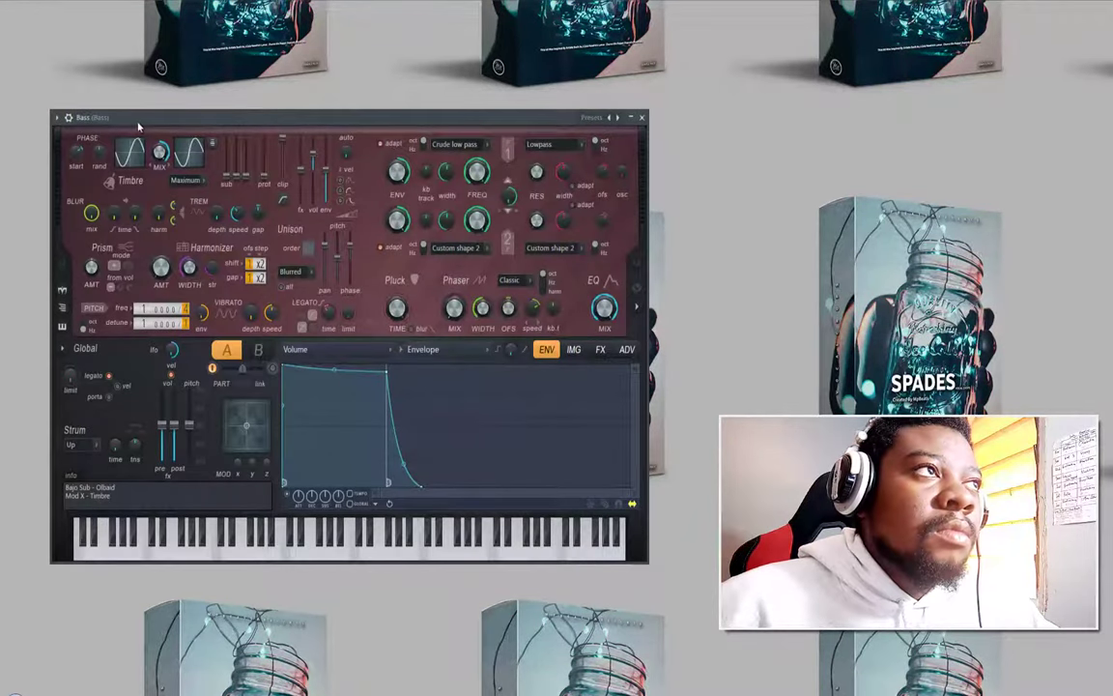
drag(138, 125, 172, 307)
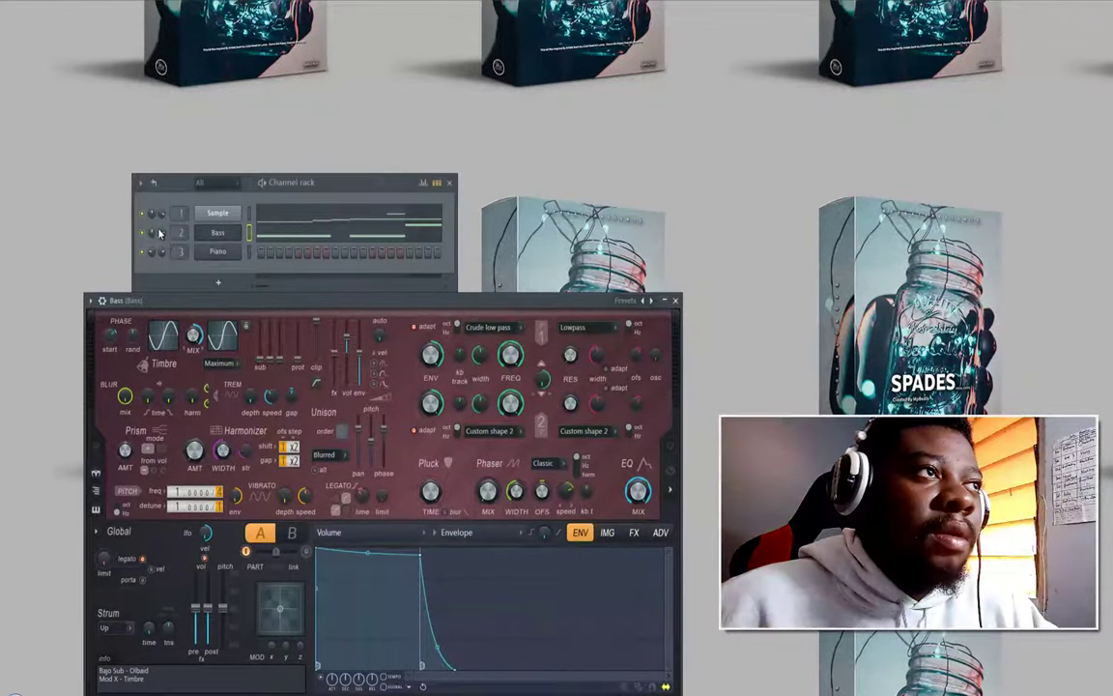
click(219, 236)
click(219, 237)
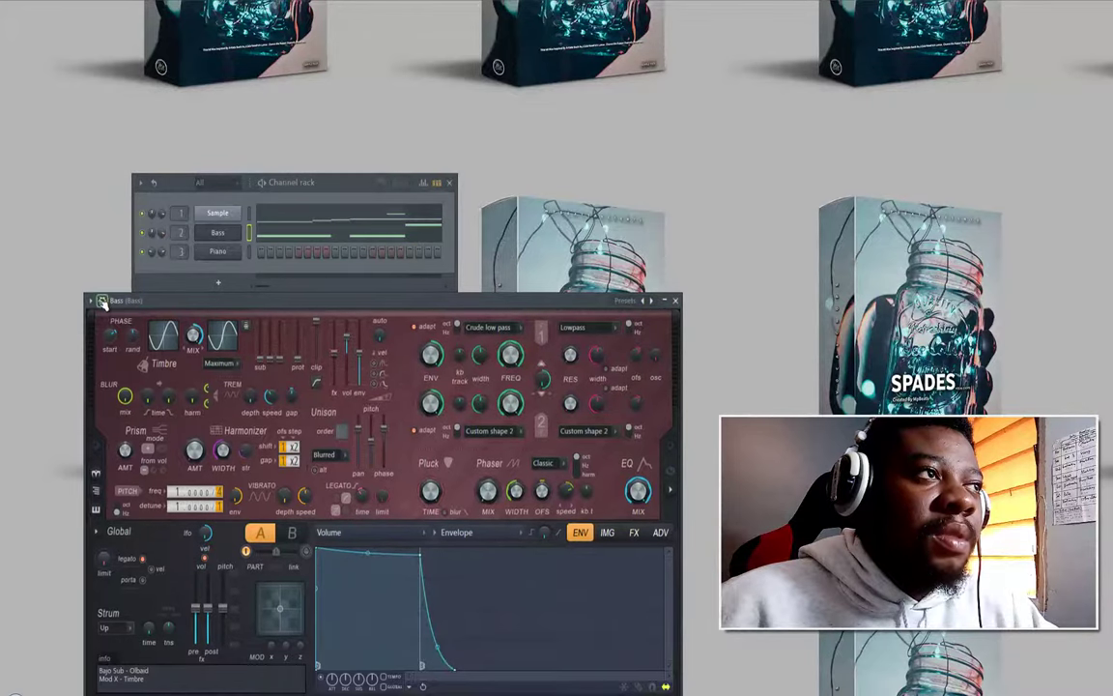
click(102, 303)
click(124, 323)
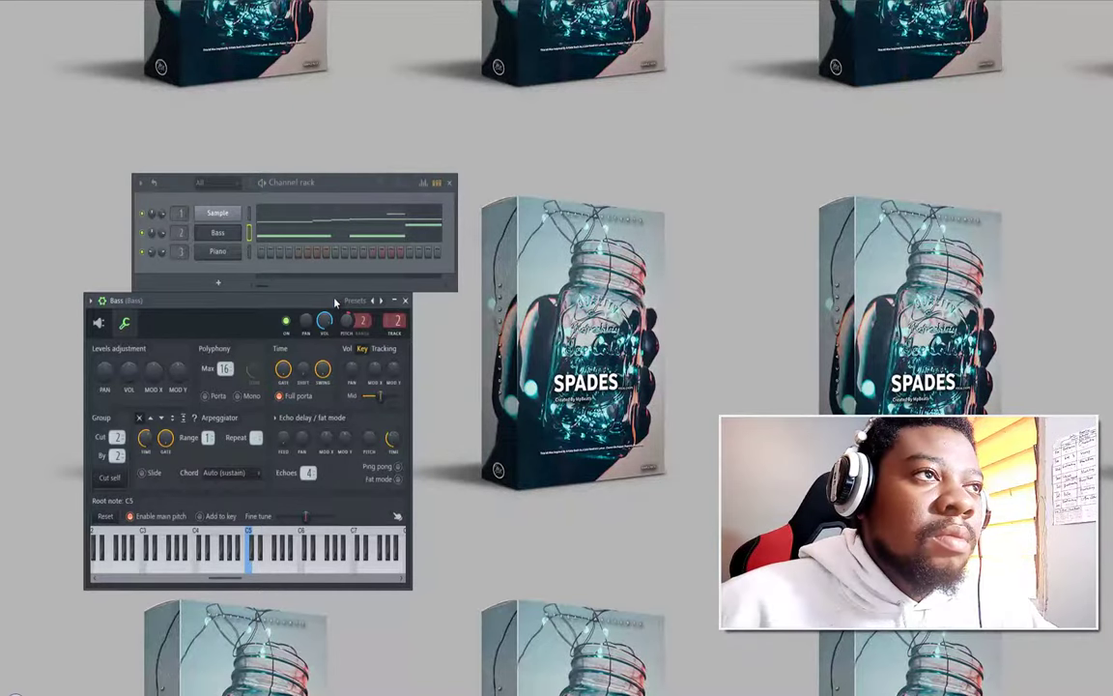
key(space)
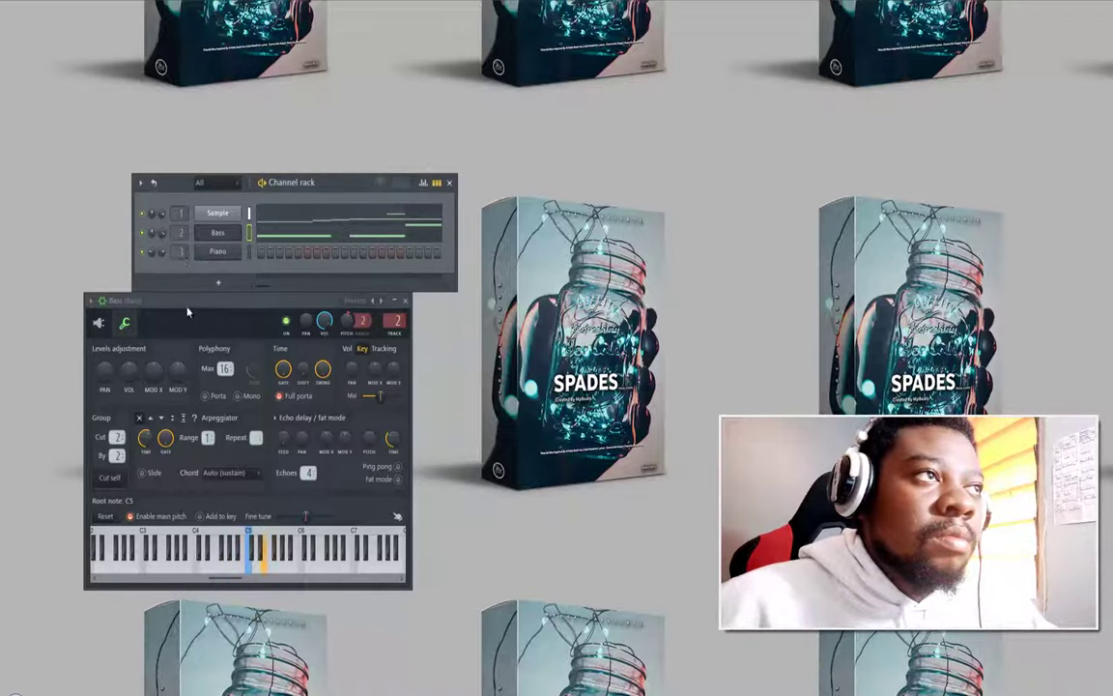
click(406, 303)
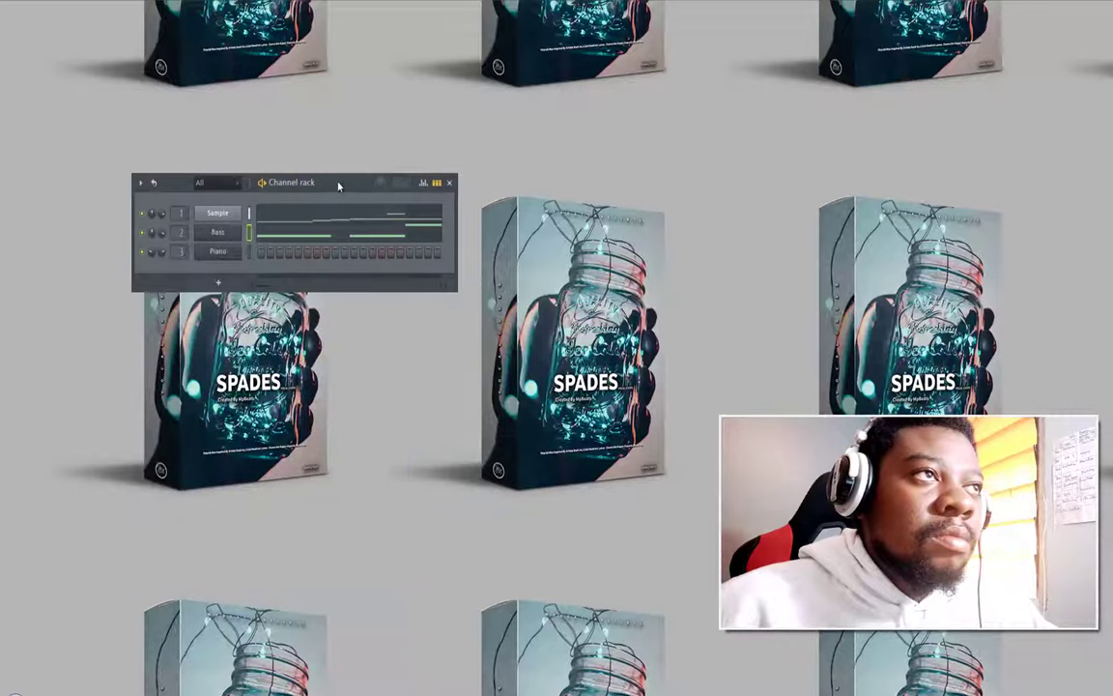
Step: Move the channel rack aside and open the Piano channel's piano roll
drag(338, 185, 418, 169)
right_click(319, 230)
click(358, 232)
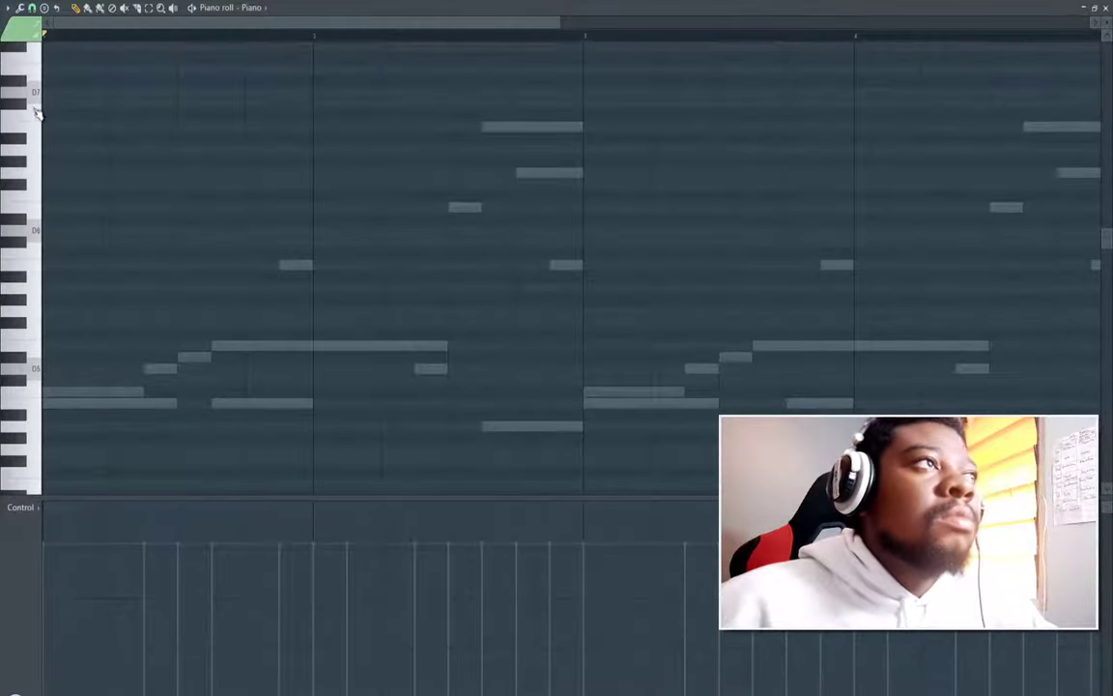
Step: Add one-and-a-half-beat D7 and B6 piano notes in bar 1, starting at beats 2 and 2.5, and audition them
scroll(66, 154, up, 4)
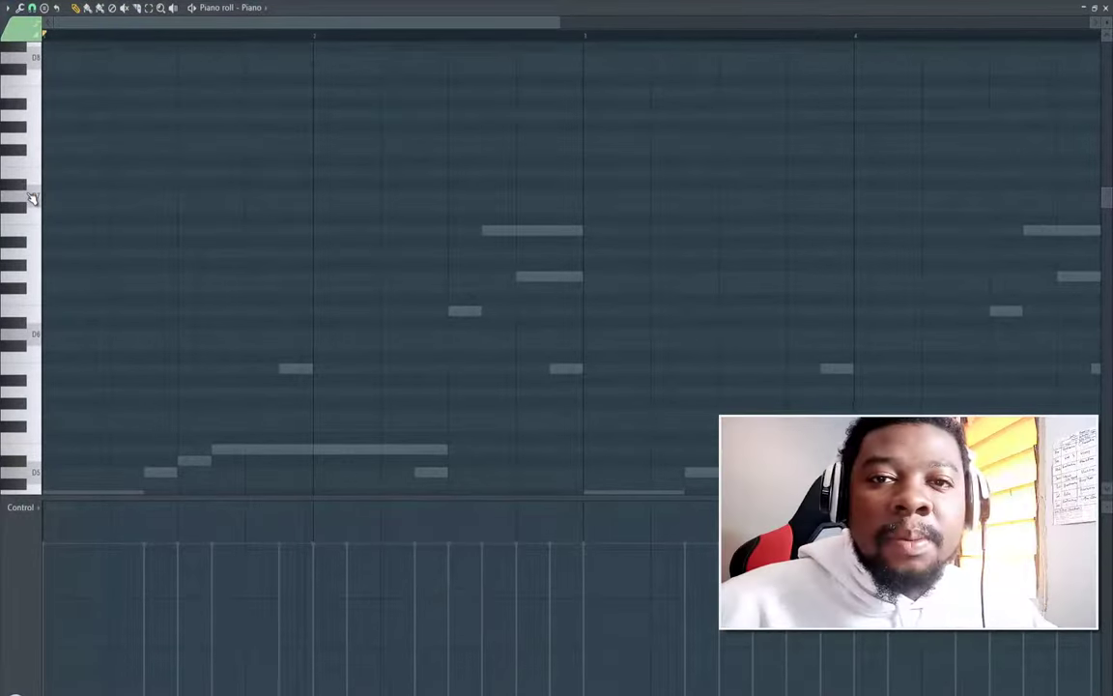
click(113, 197)
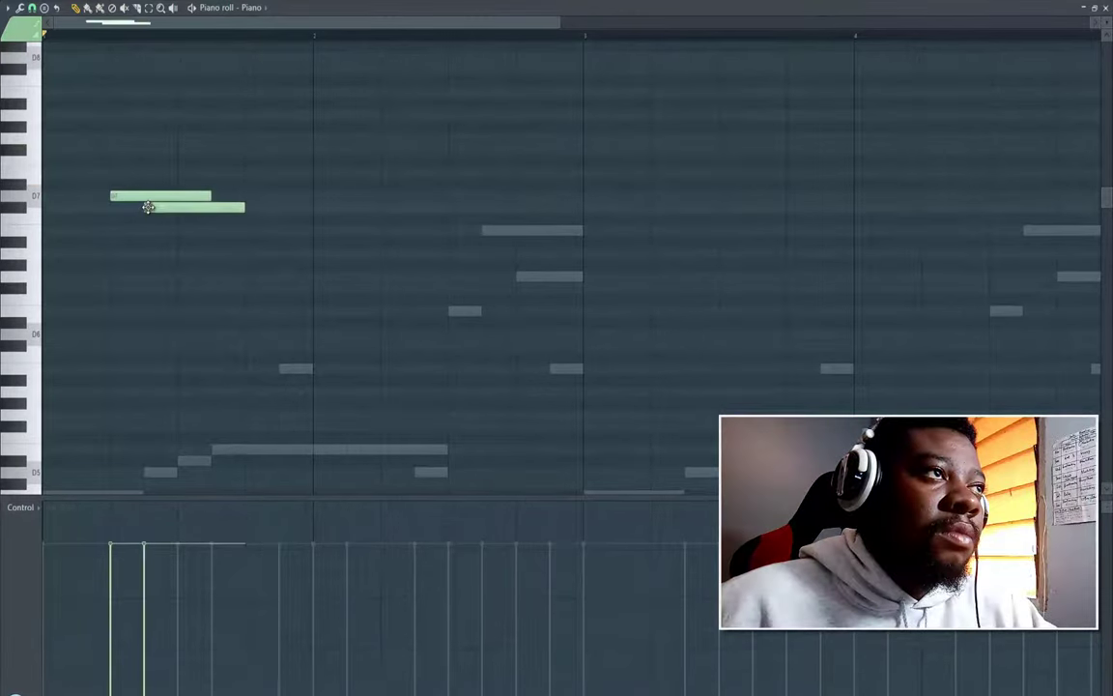
drag(148, 206, 148, 232)
key(space)
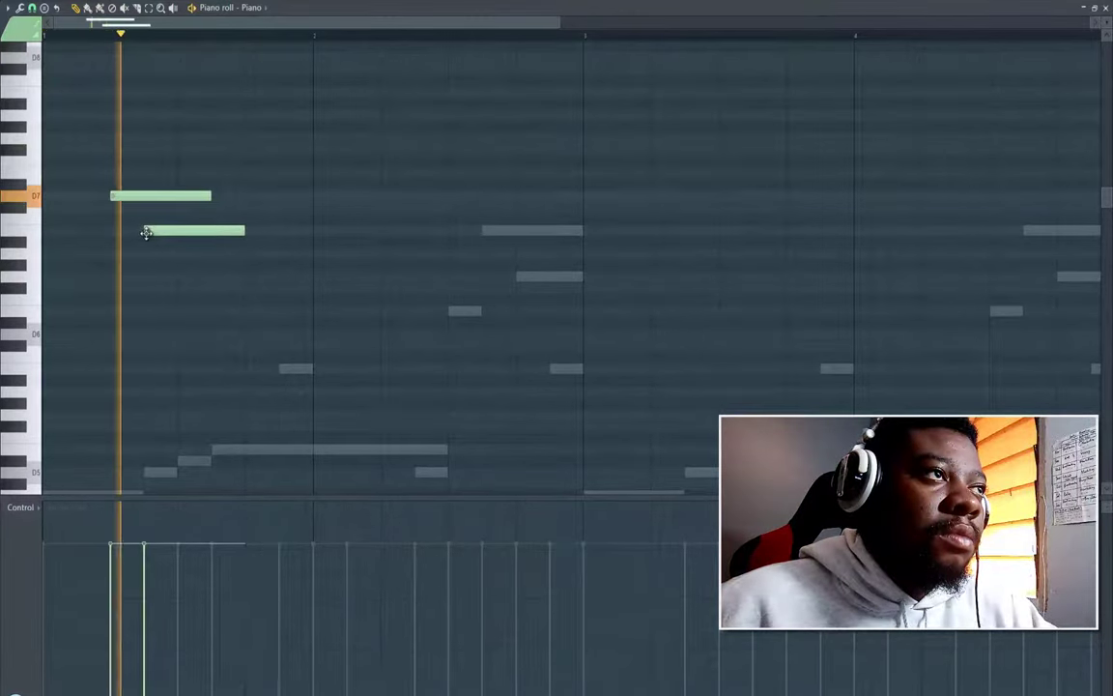
Step: Add a descending run of one-and-a-half-beat B6, A6, F#6 and E6 notes in bar 2, half a beat apart from beat 2, auditioning it
click(382, 231)
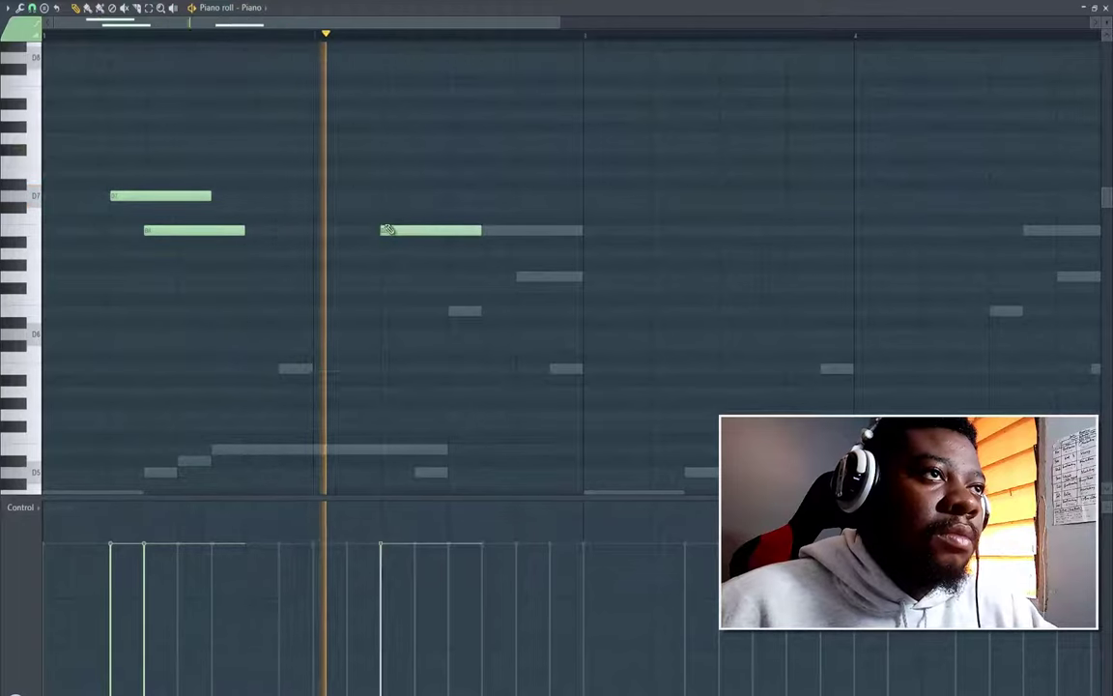
key(space)
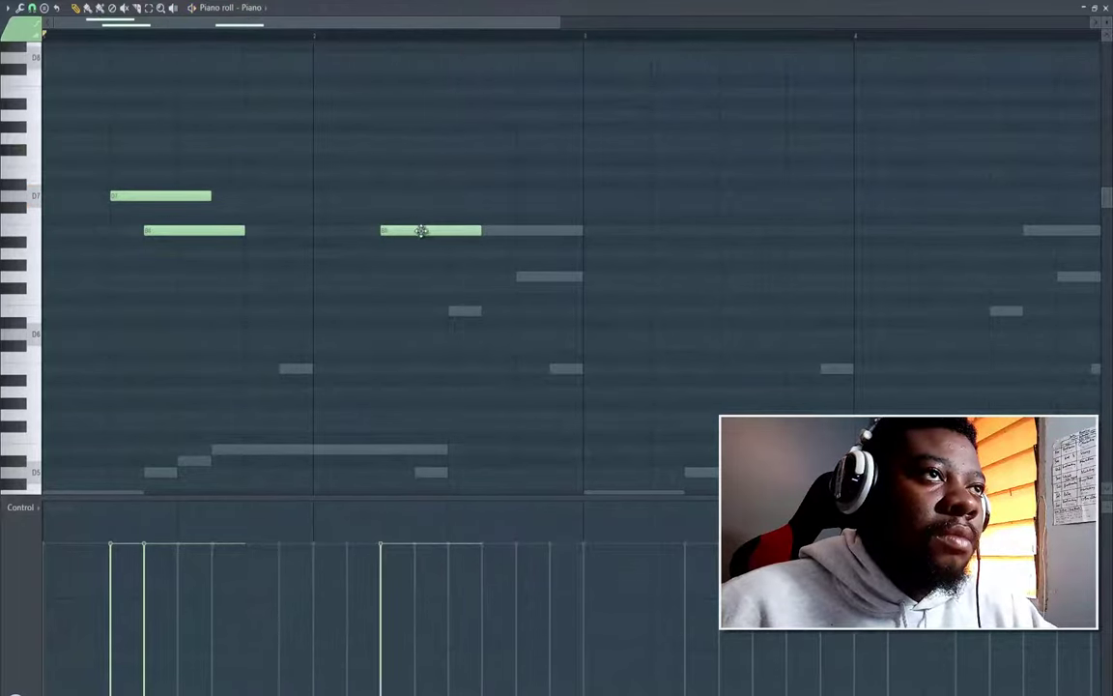
click(424, 254)
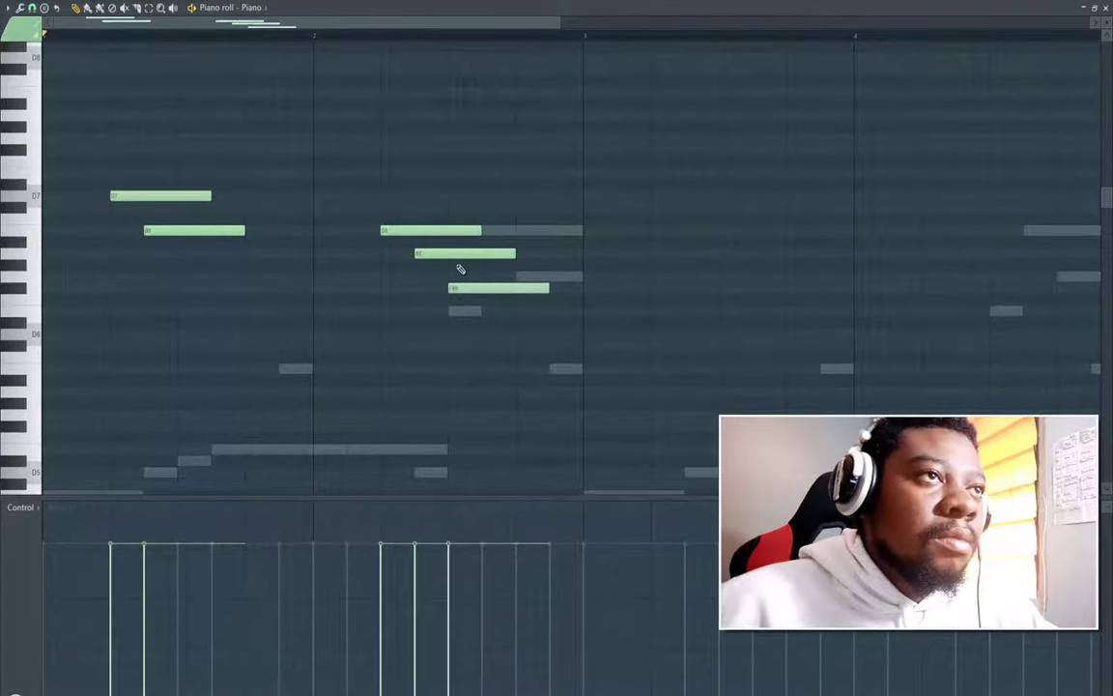
key(space)
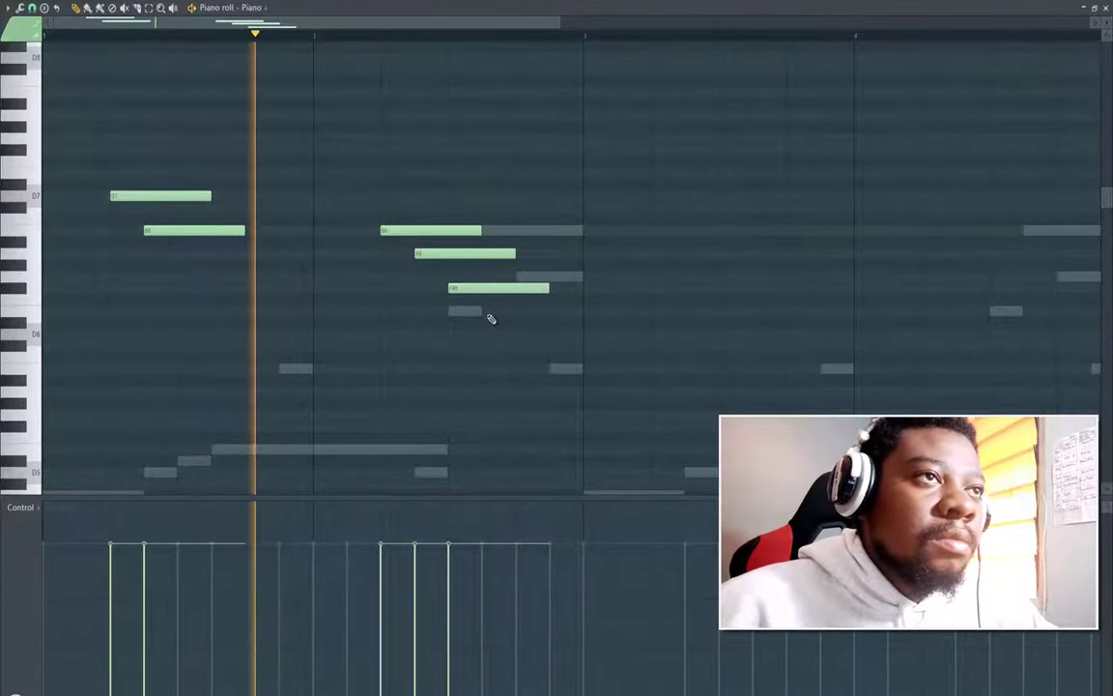
click(483, 311)
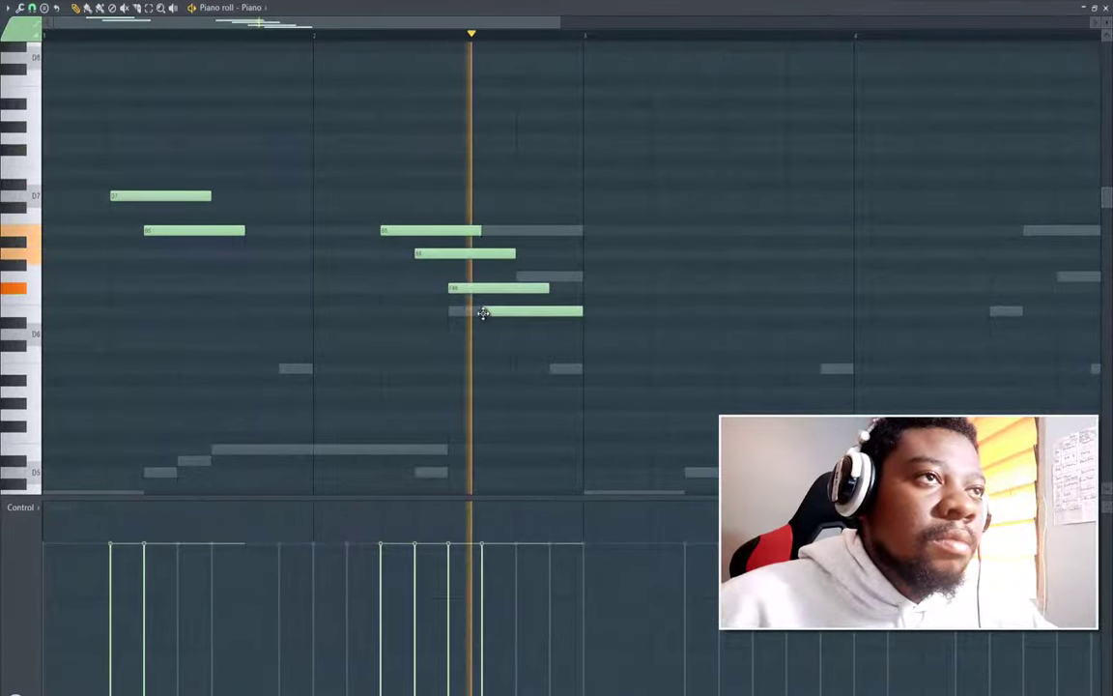
Step: Add one-and-a-half-beat D6 and E6 notes at the end of bar 3, with E6 a quarter beat after D6, and audition them
click(789, 311)
key(space)
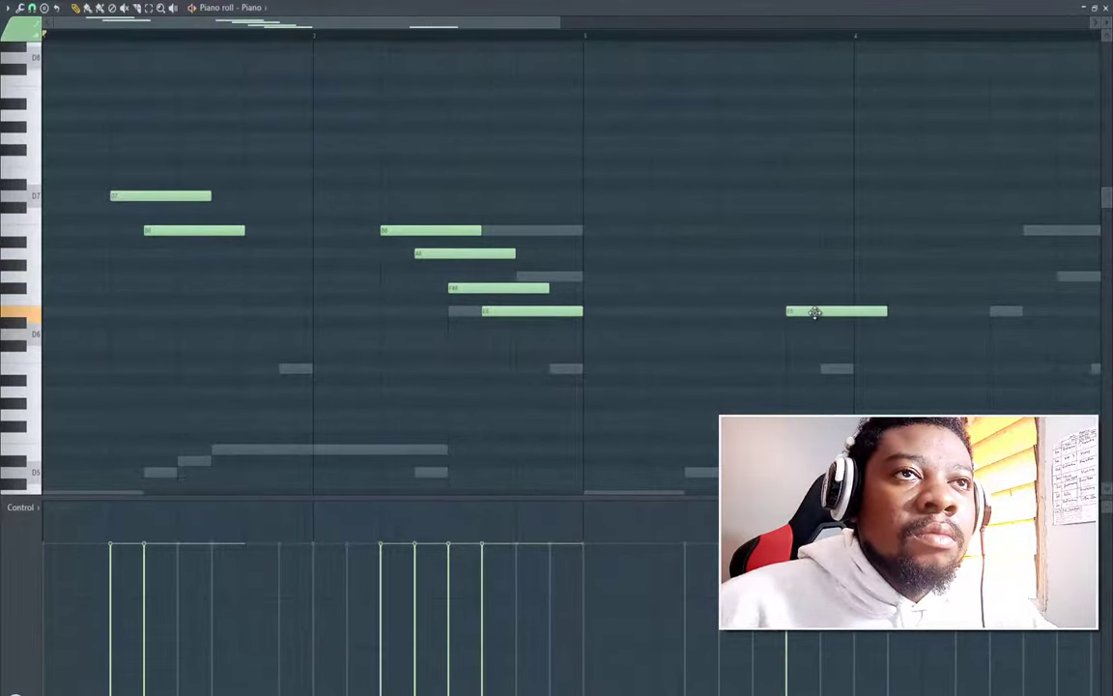
drag(797, 343, 797, 345)
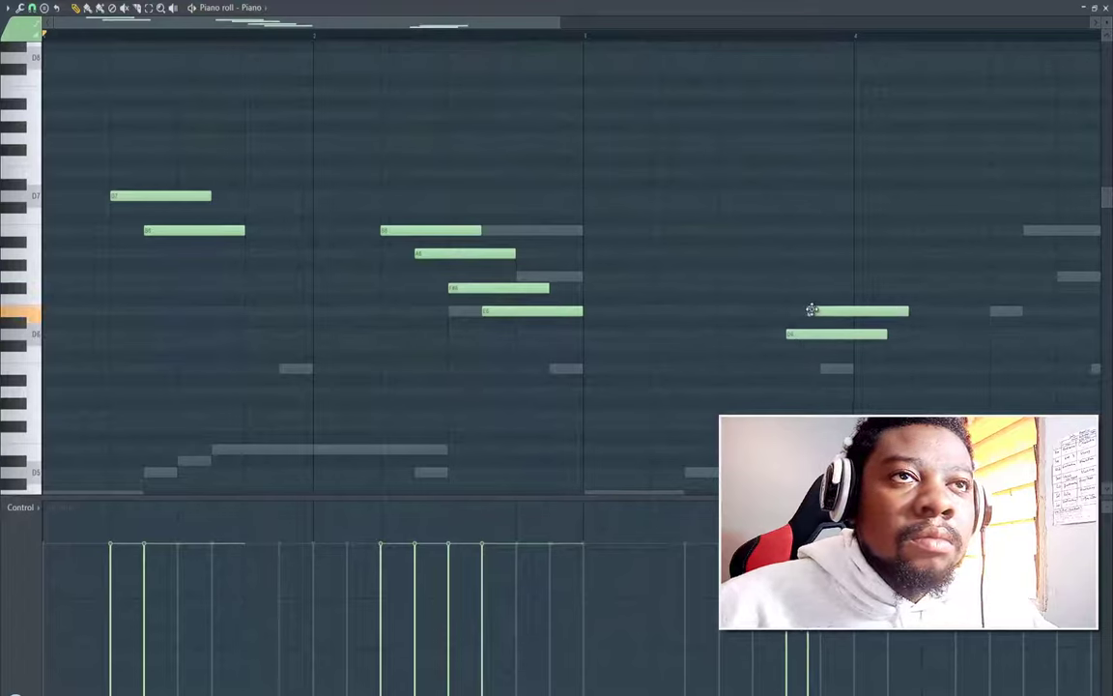
key(space)
drag(817, 310, 815, 310)
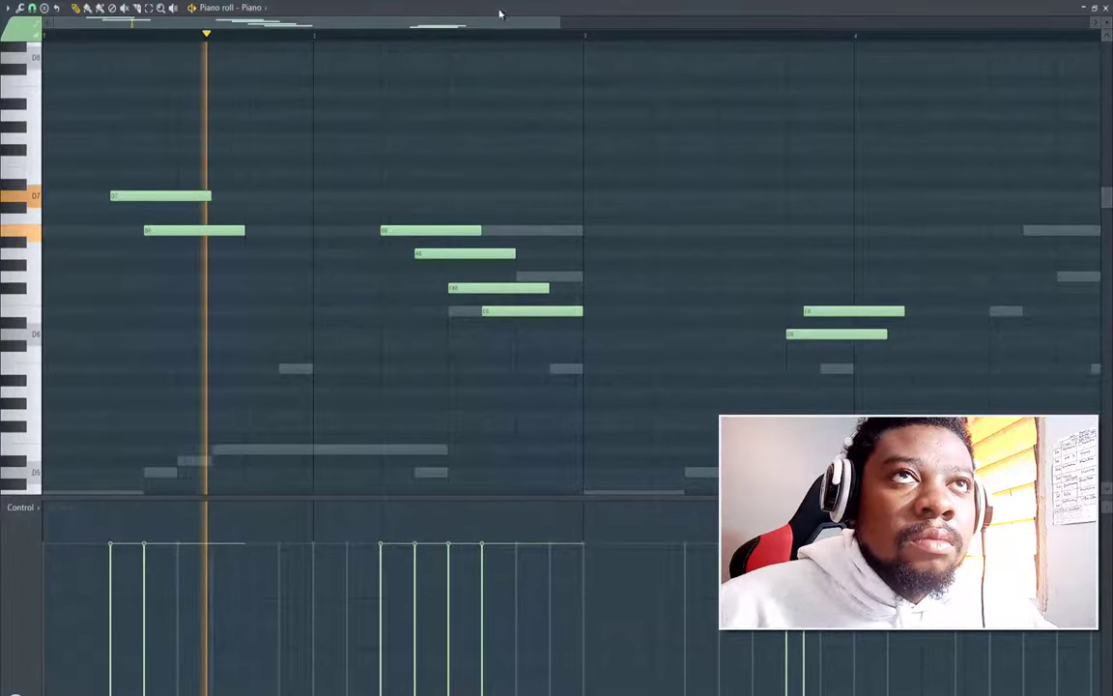
Step: Add overlapping B6, A6 and F#6 notes in bar 4, a quarter beat apart from beat 3, and audition them
drag(522, 24, 663, 43)
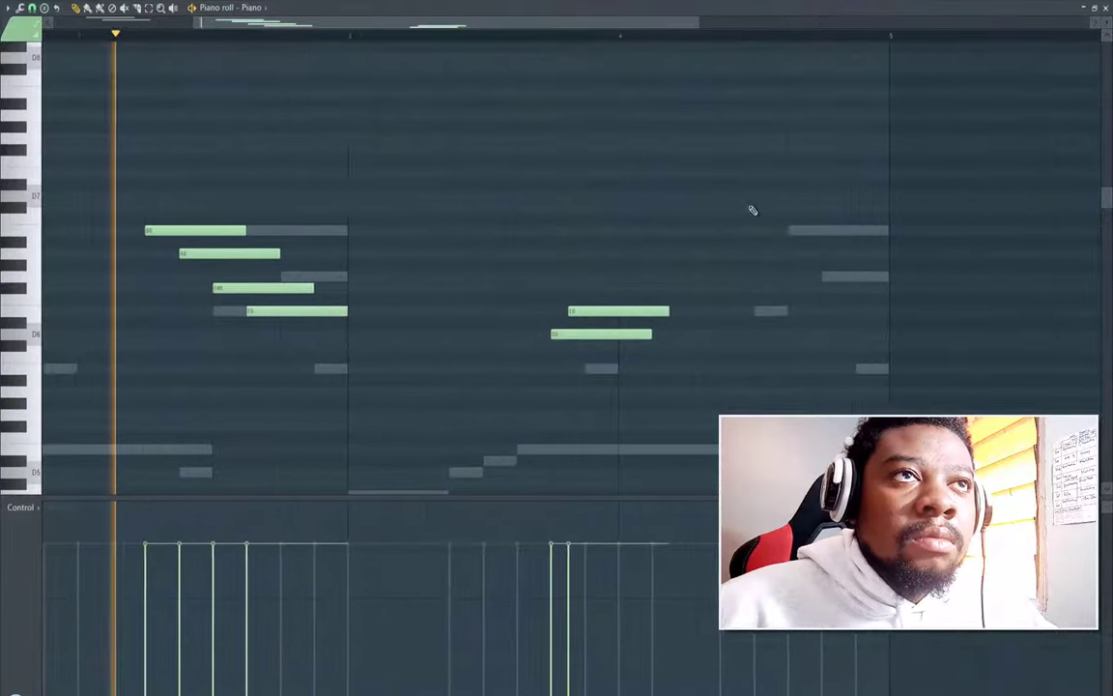
click(699, 230)
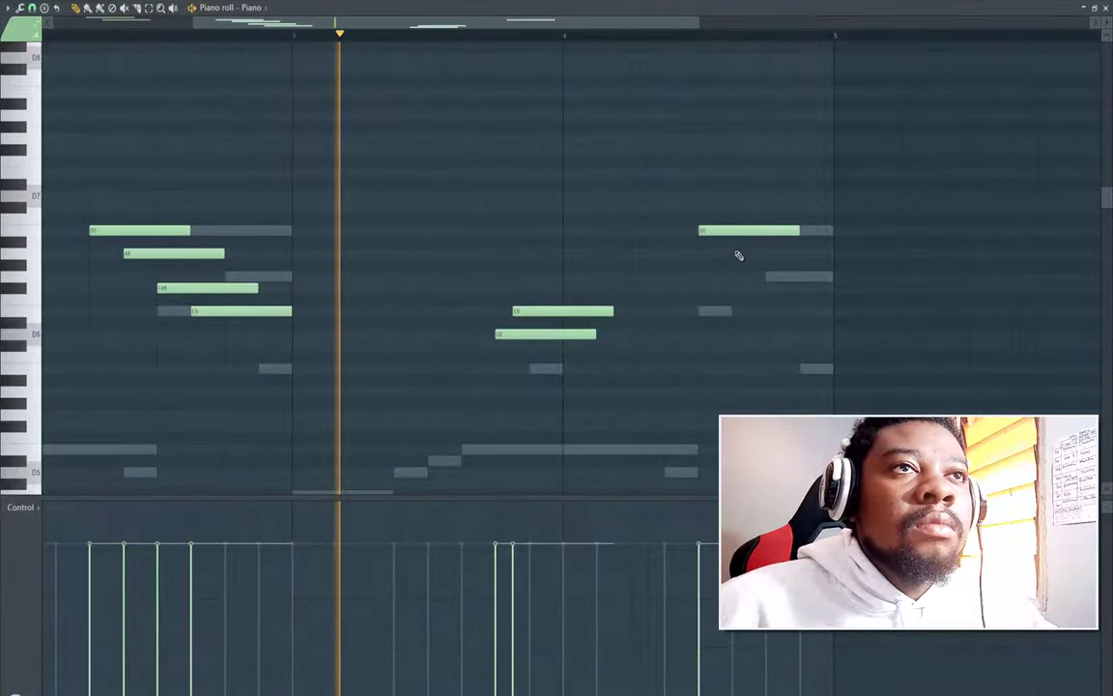
click(716, 254)
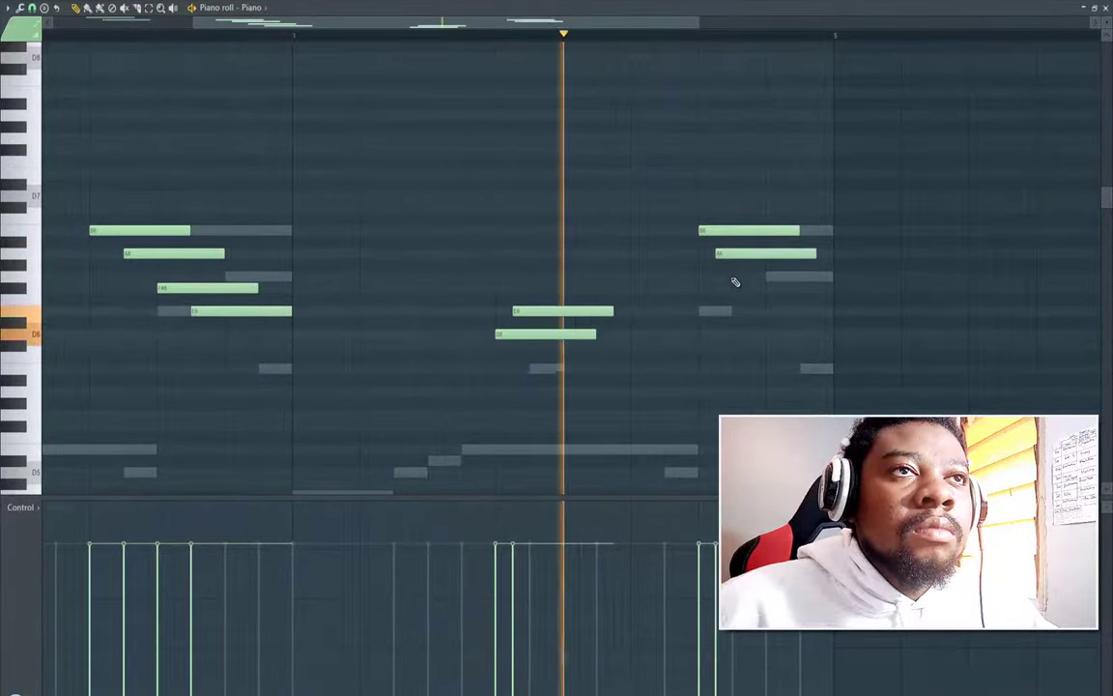
click(734, 279)
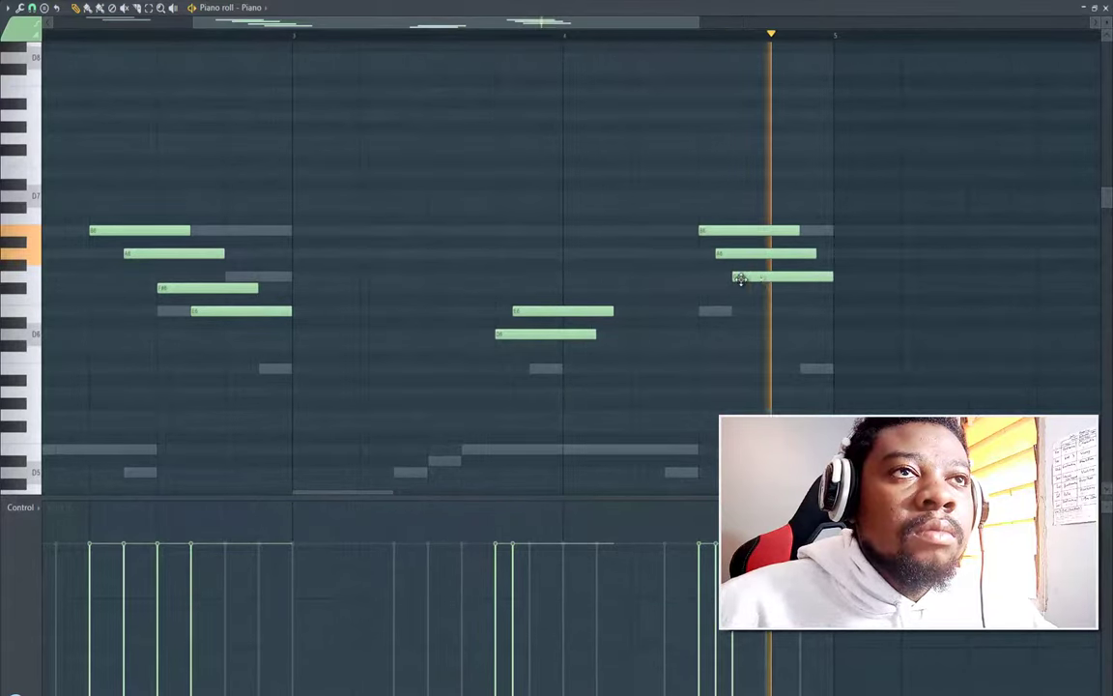
key(space)
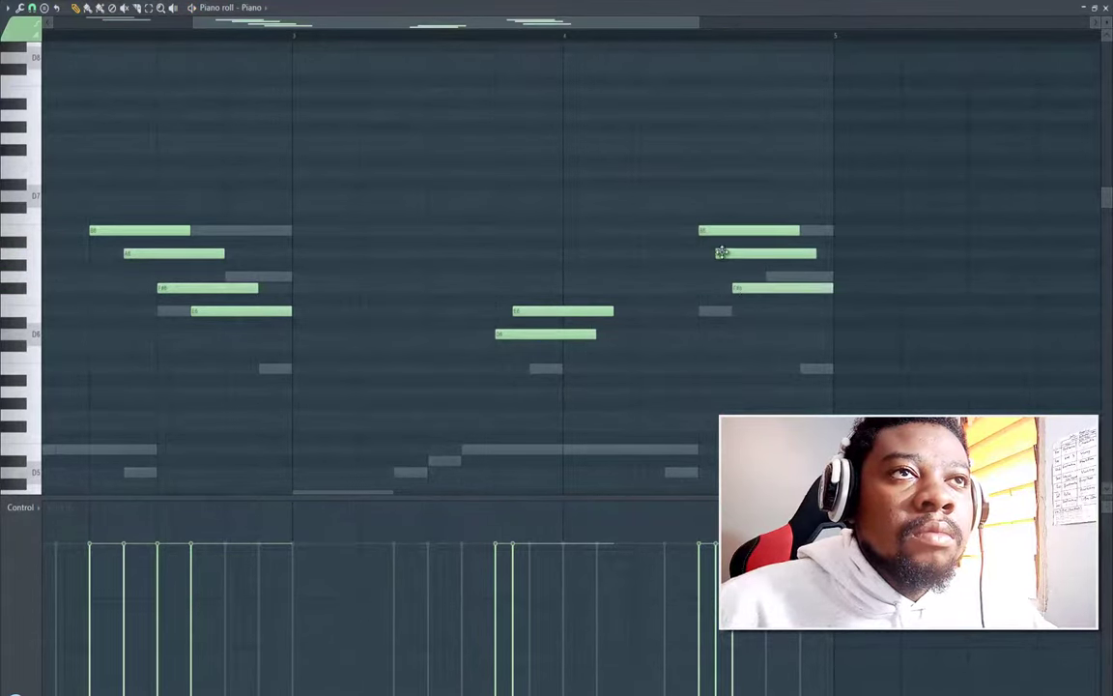
Step: Finish the bar 4 run with E6 and a final F#6 trimmed to the bar's end, and audition the melody
click(751, 335)
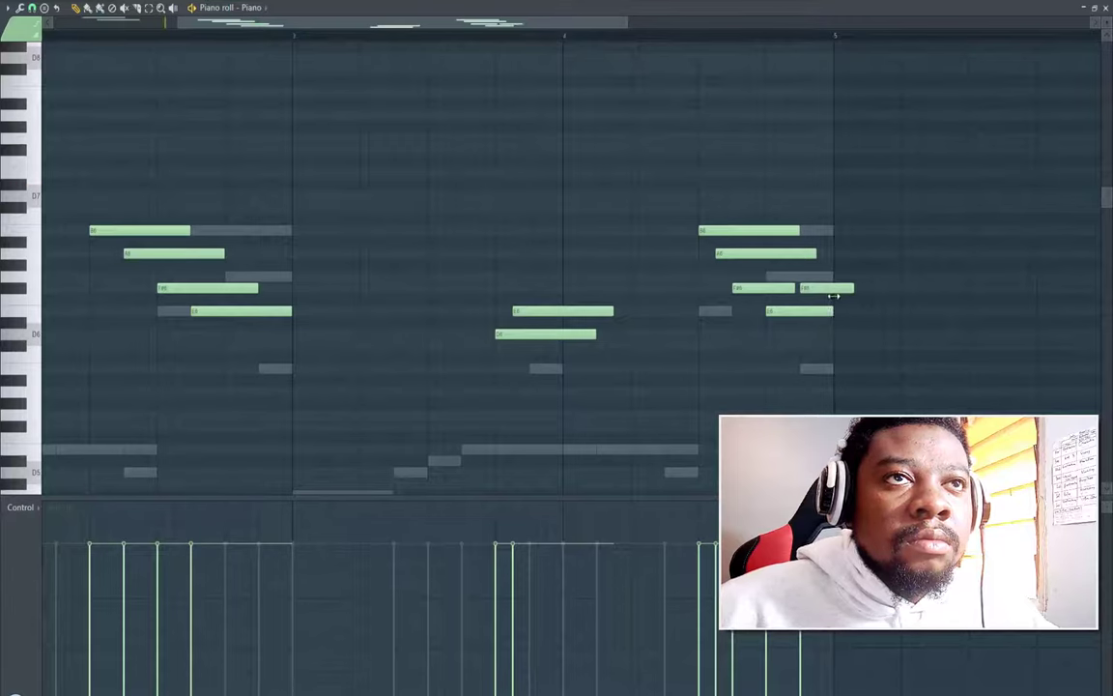
drag(833, 297, 835, 301)
key(space)
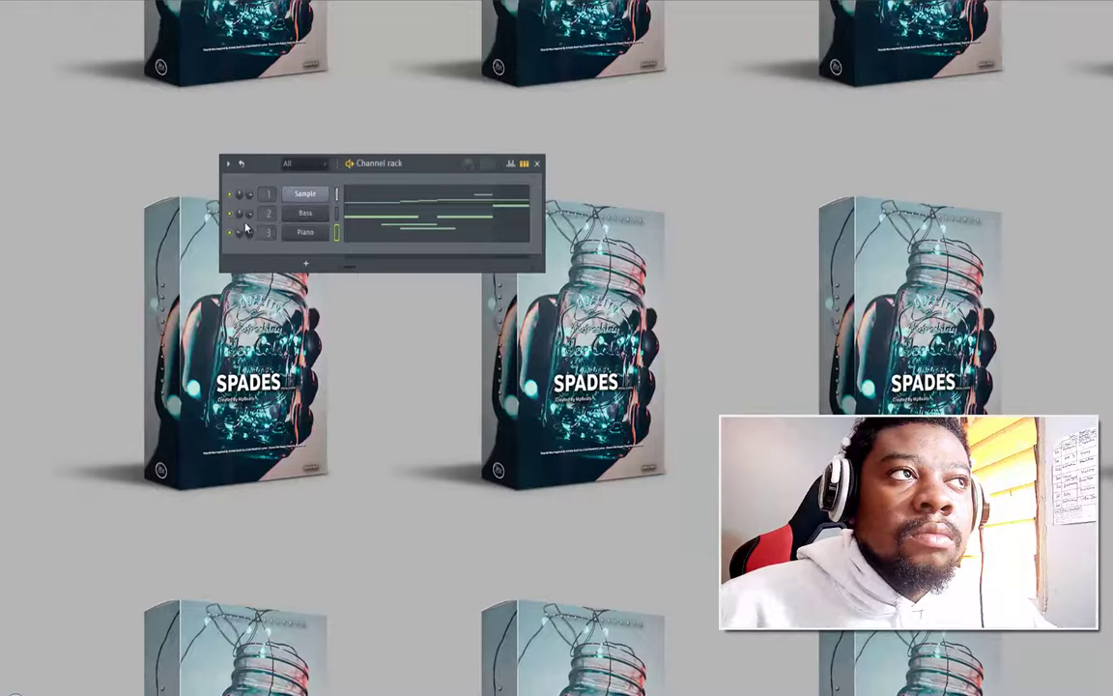
Step: Add Kicks 1, Snares 1 and Snares 2 from the J.Cole Drum Kits folder as new channels in the channel rack
drag(396, 166, 496, 168)
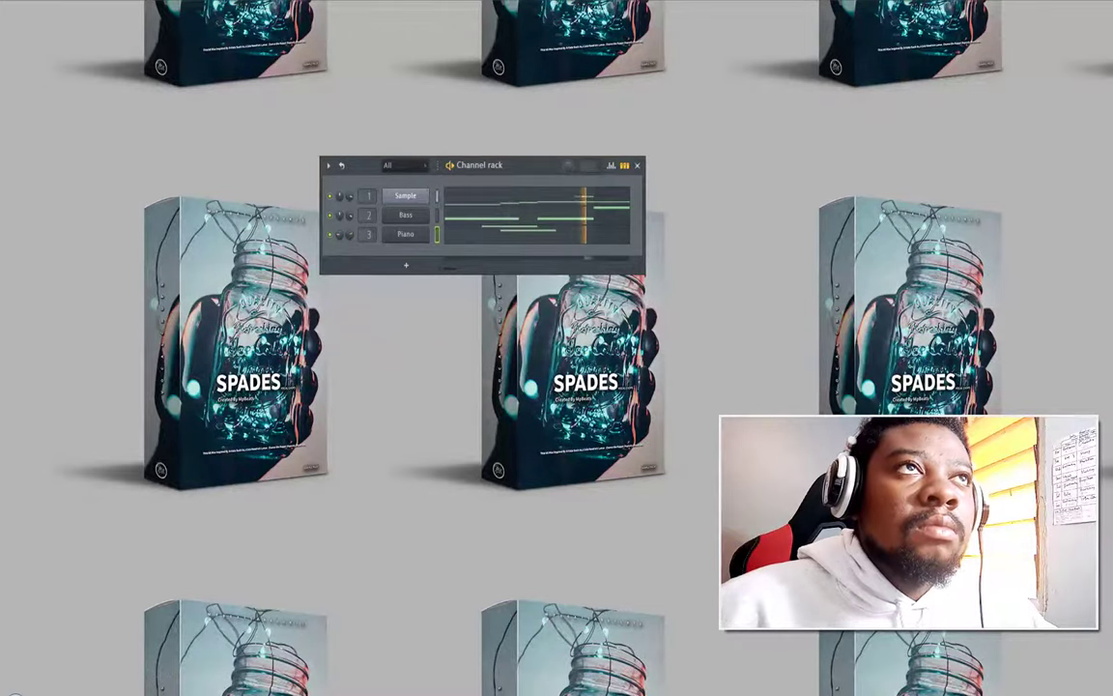
key(alt+F8)
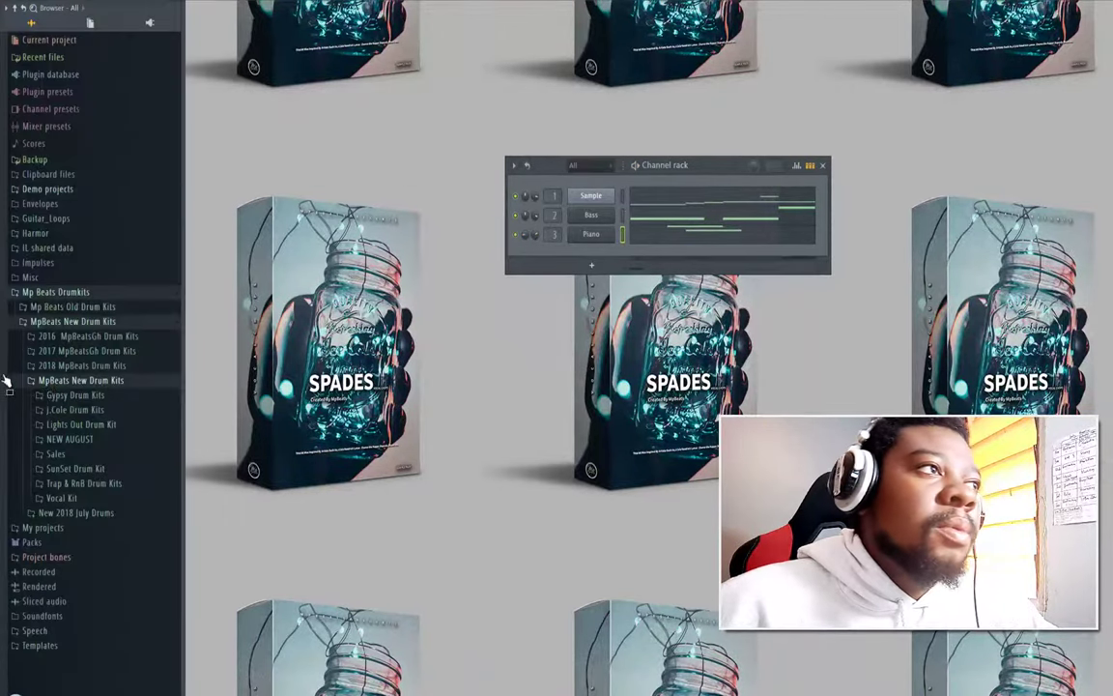
click(70, 409)
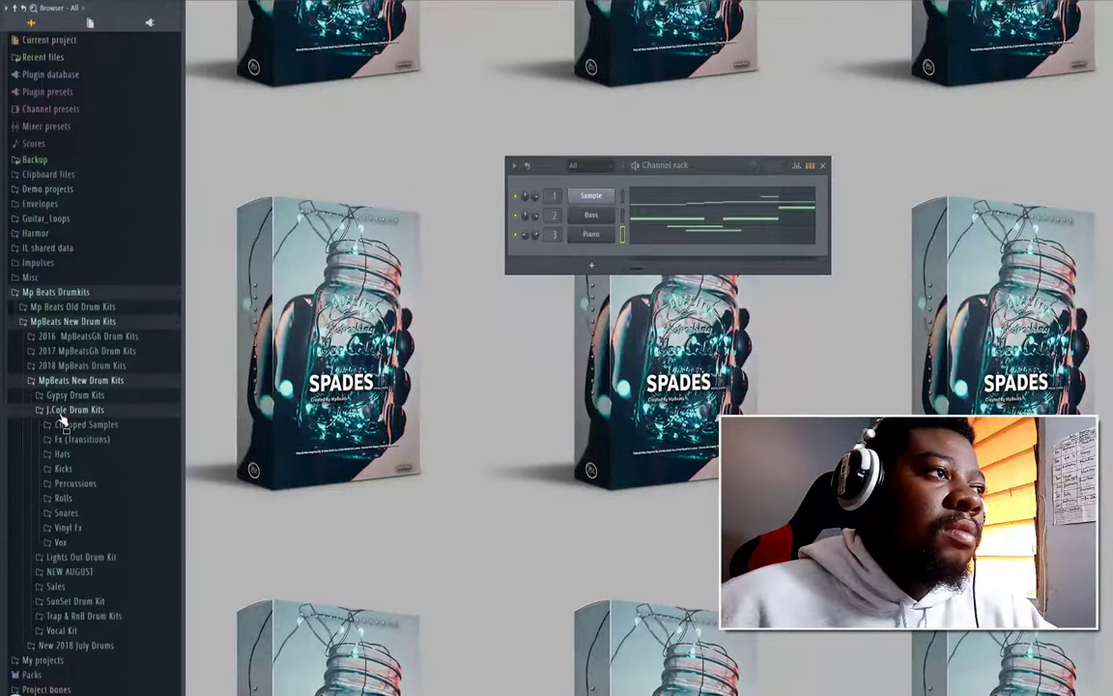
click(68, 471)
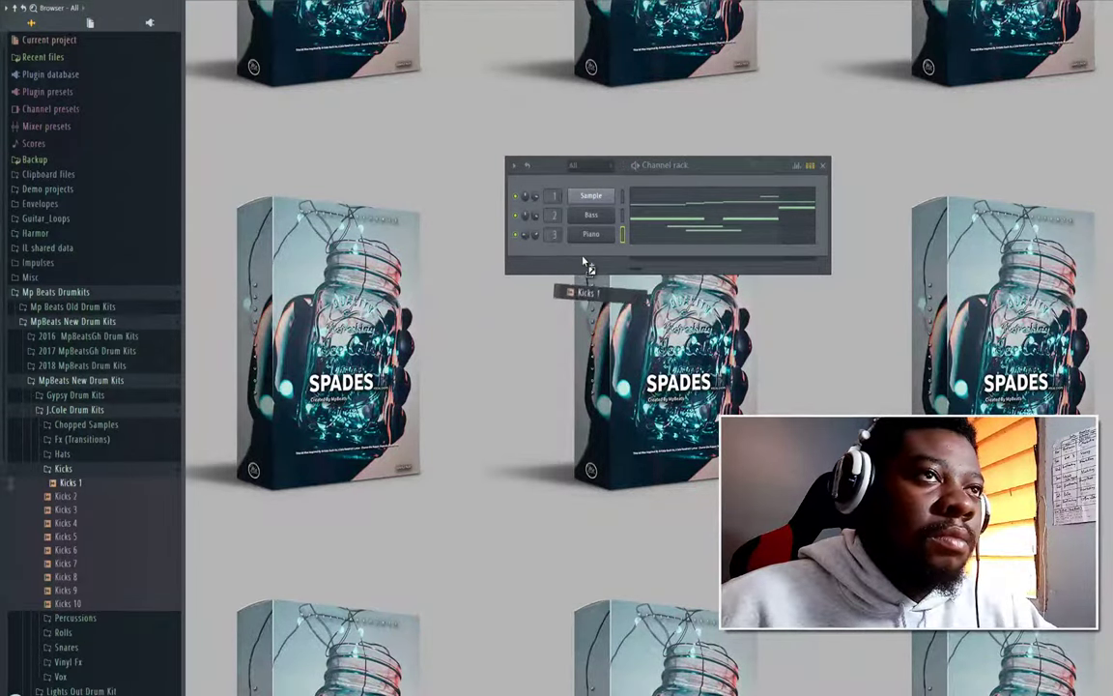
drag(585, 262, 587, 256)
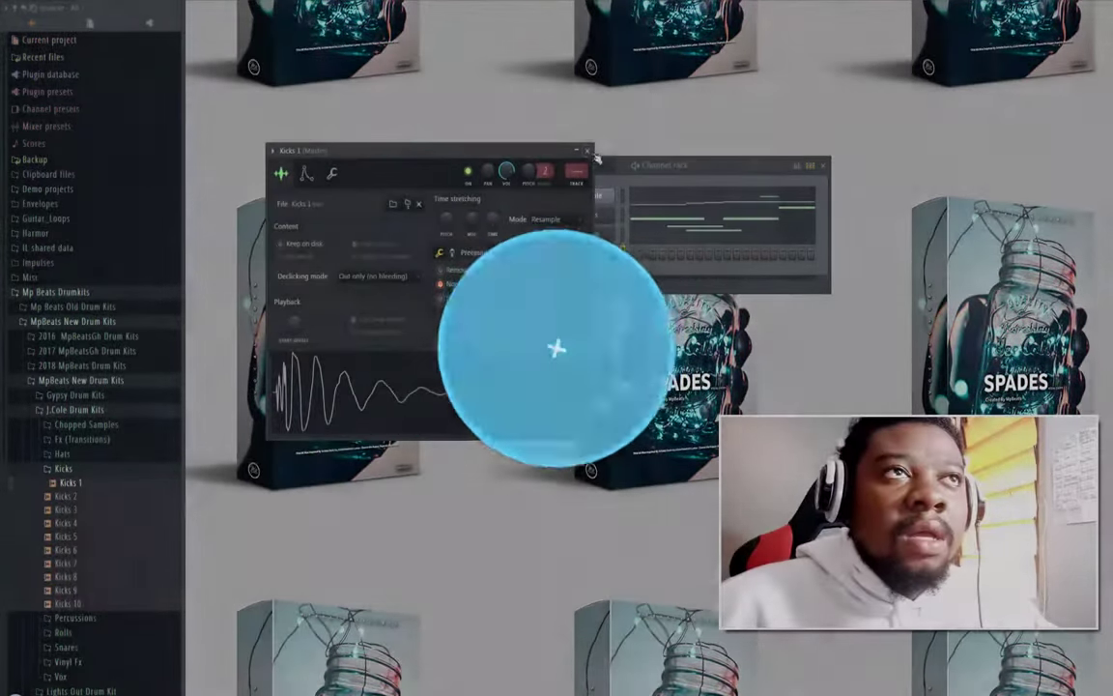
click(588, 151)
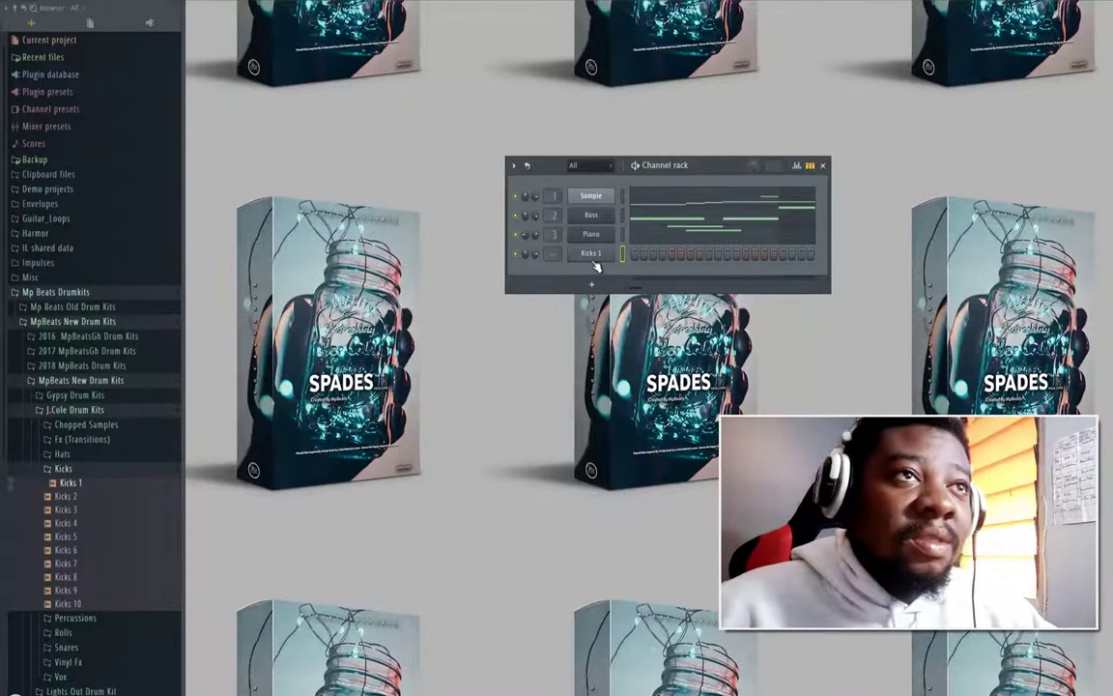
click(66, 646)
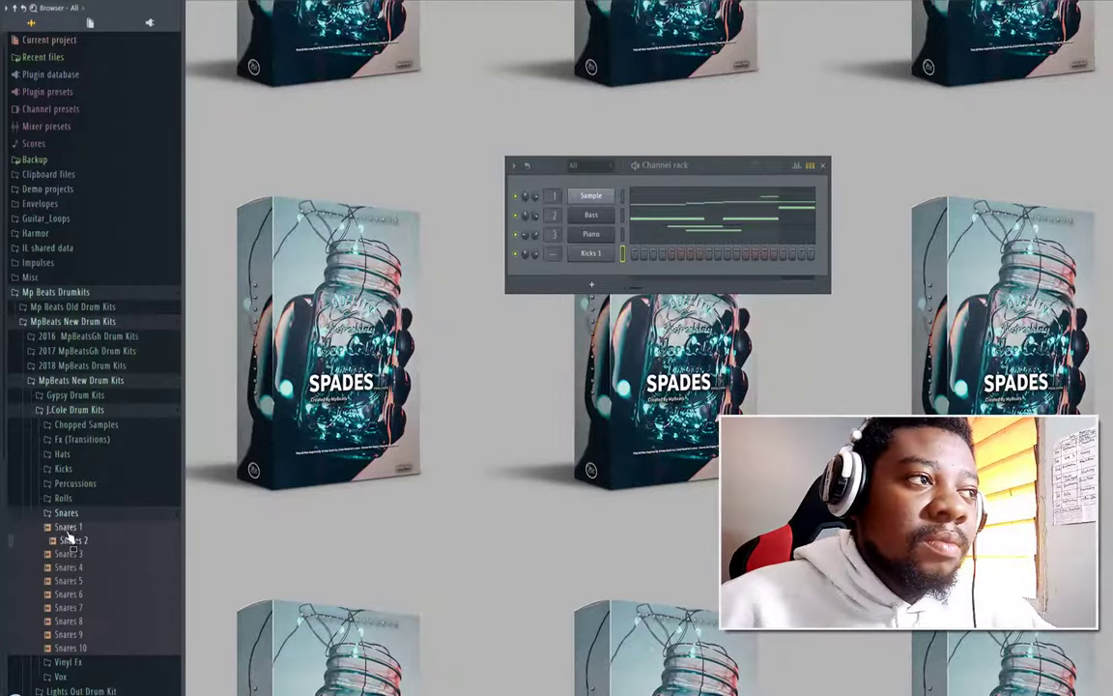
drag(67, 529, 615, 273)
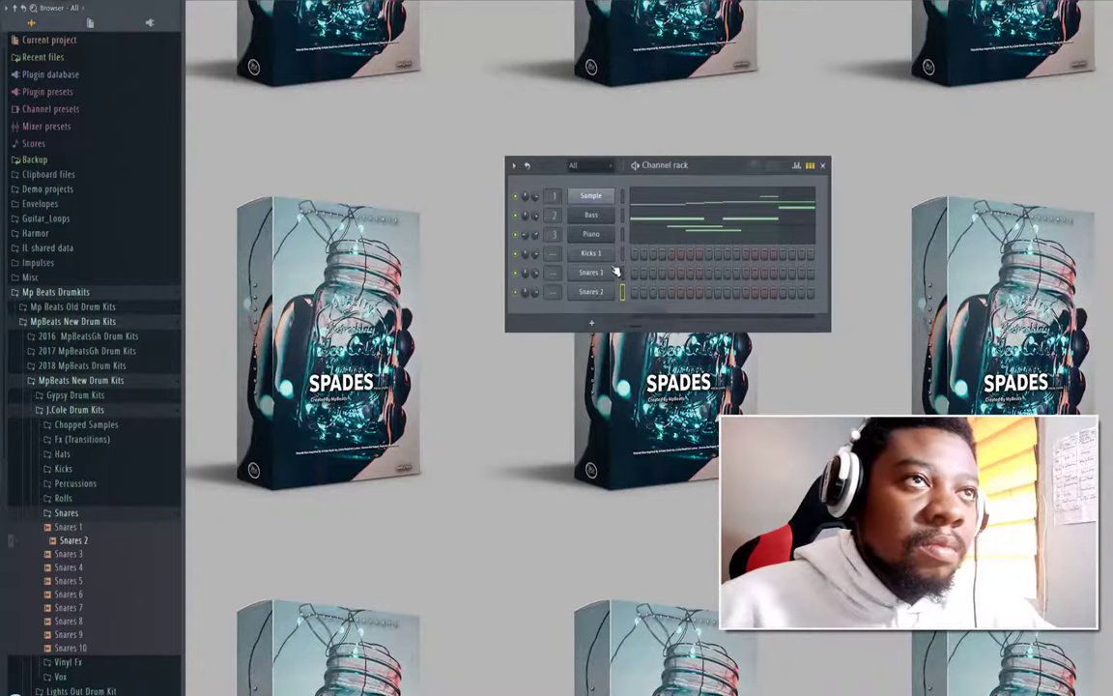
Step: Place a half-beat C5 note at the start of bar 1 in the Kicks 1 channel's piano roll and audition it
right_click(619, 256)
click(643, 251)
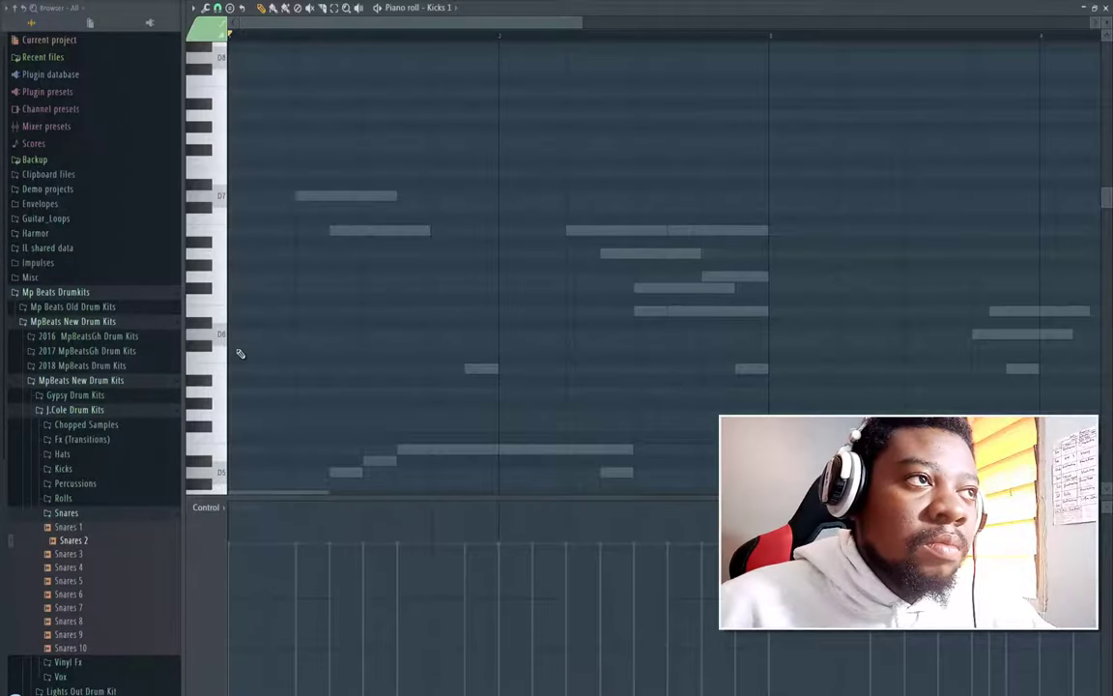
drag(215, 403, 204, 442)
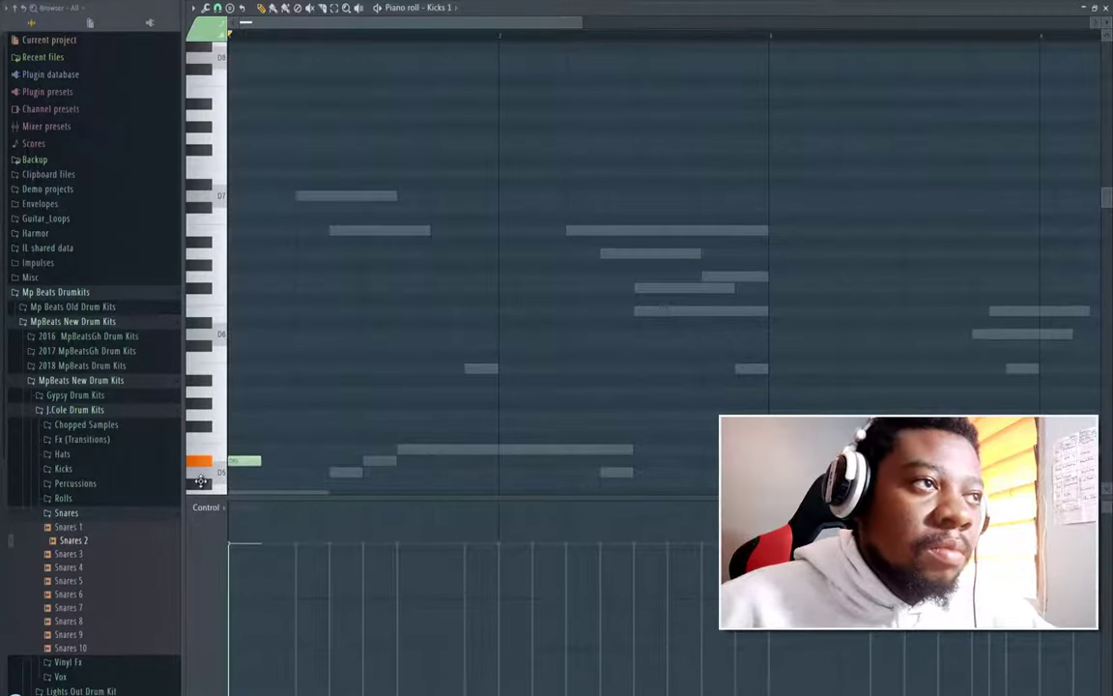
drag(200, 494, 191, 474)
key(space)
key(space)
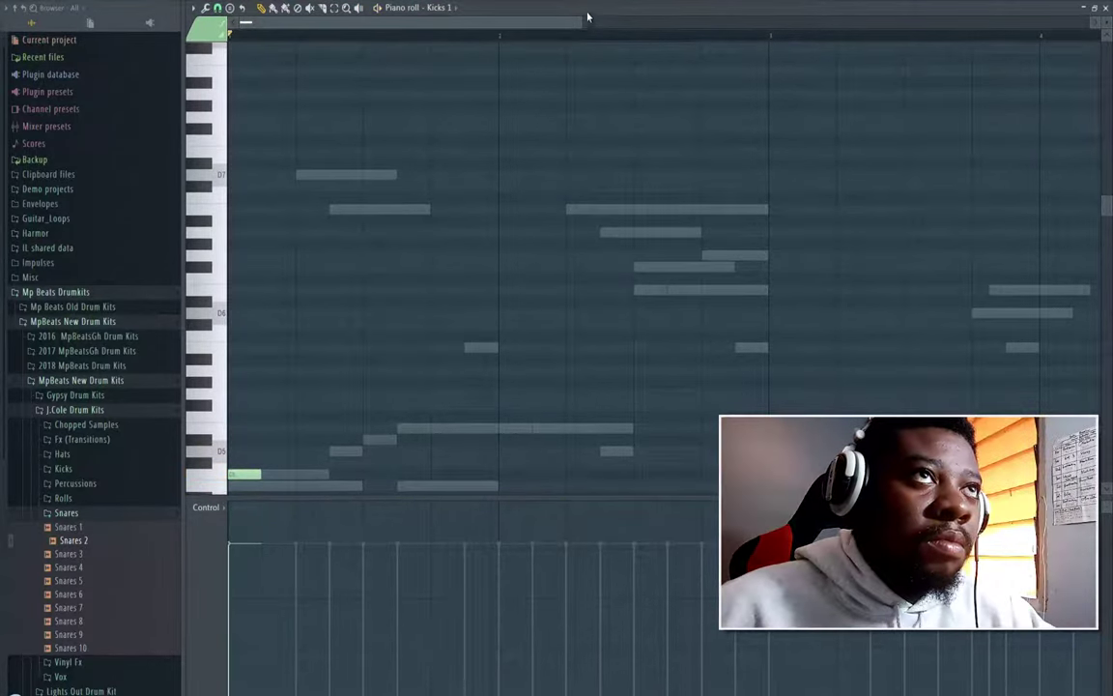
Step: Examine the Kicks 1 channel's sample and miscellaneous settings, and return to its piano roll
key(F6)
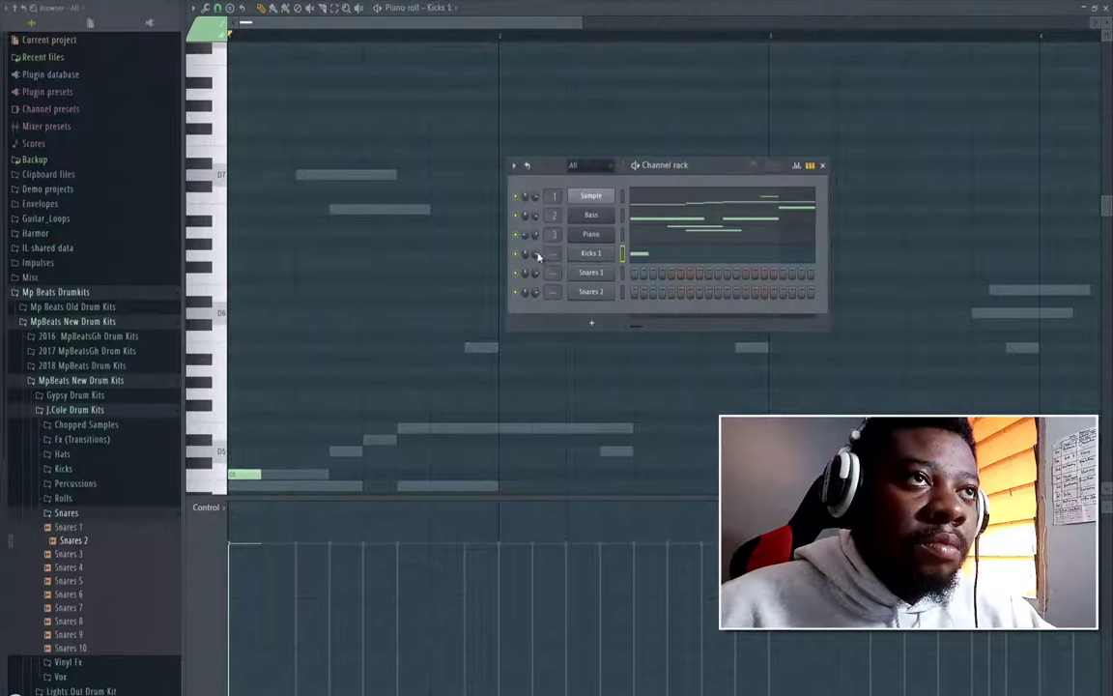
click(587, 253)
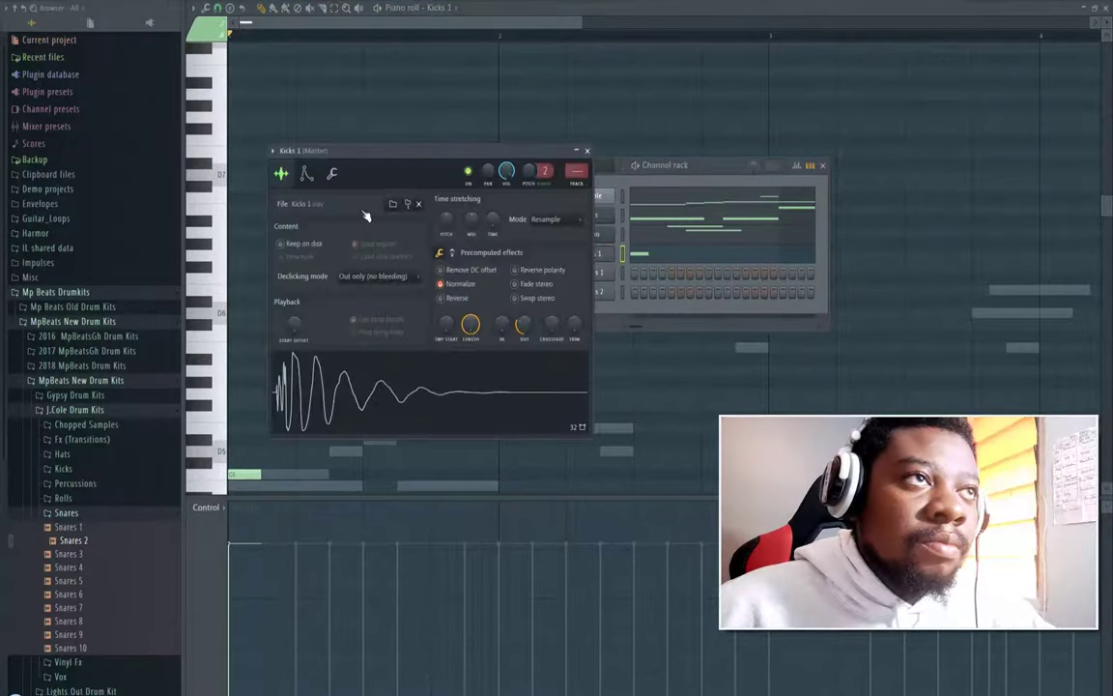
click(331, 174)
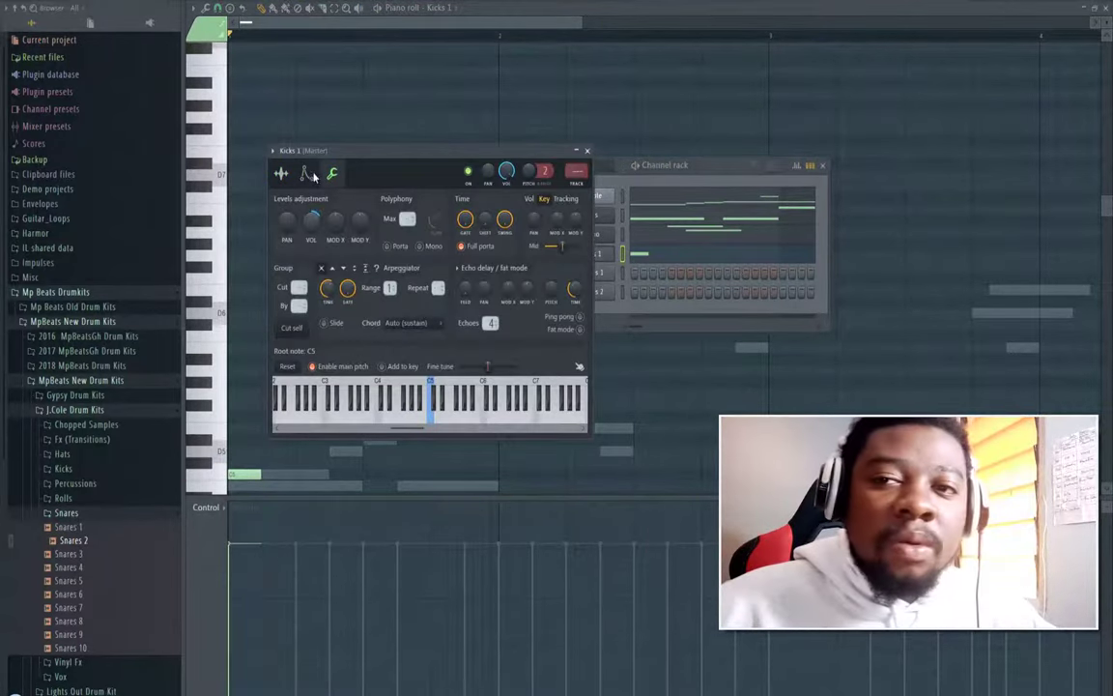
click(437, 25)
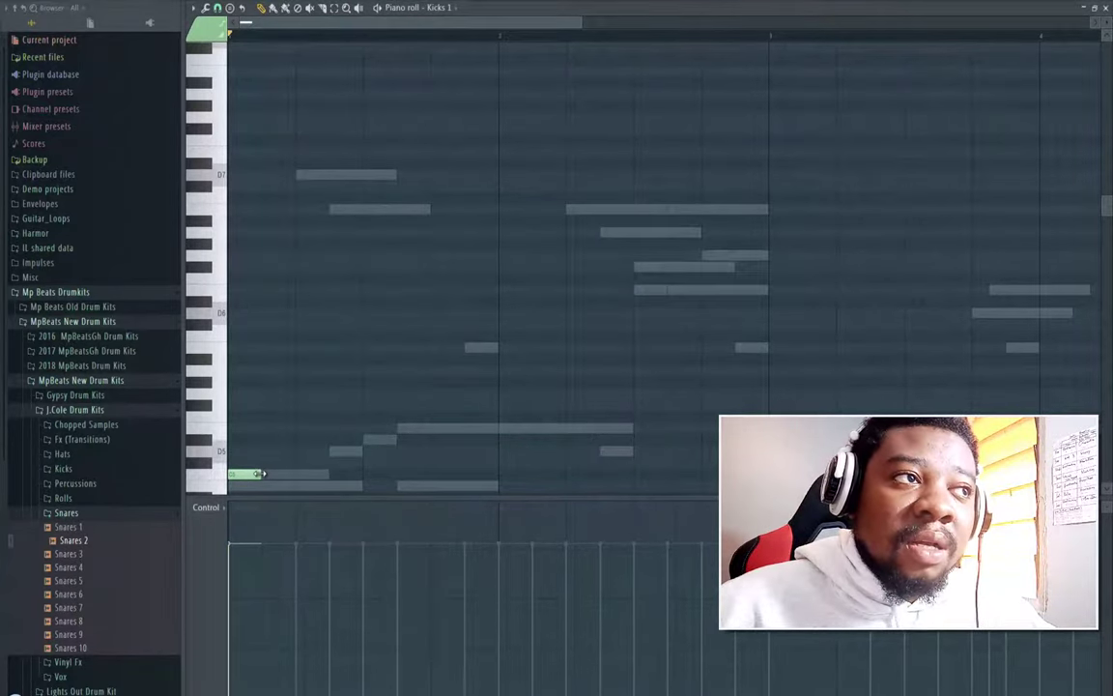
Step: Shorten the C5 kick note to a quarter beat, add a matching one at beat 2.5 of bar 1, and audition both
drag(242, 473, 333, 479)
key(space)
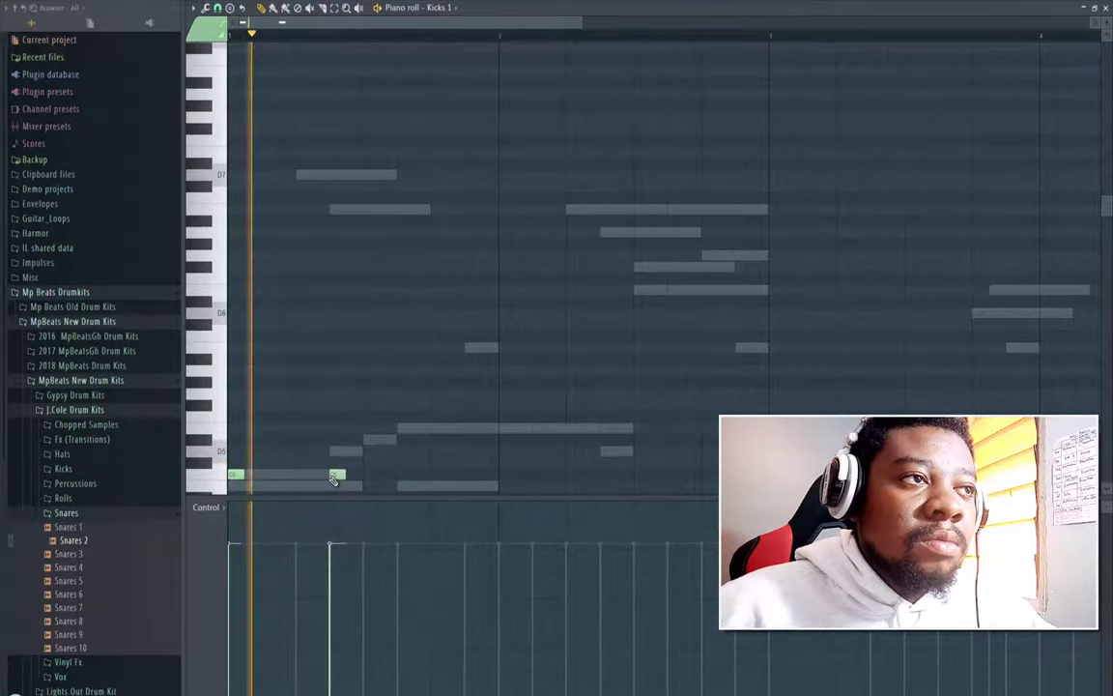
key(space)
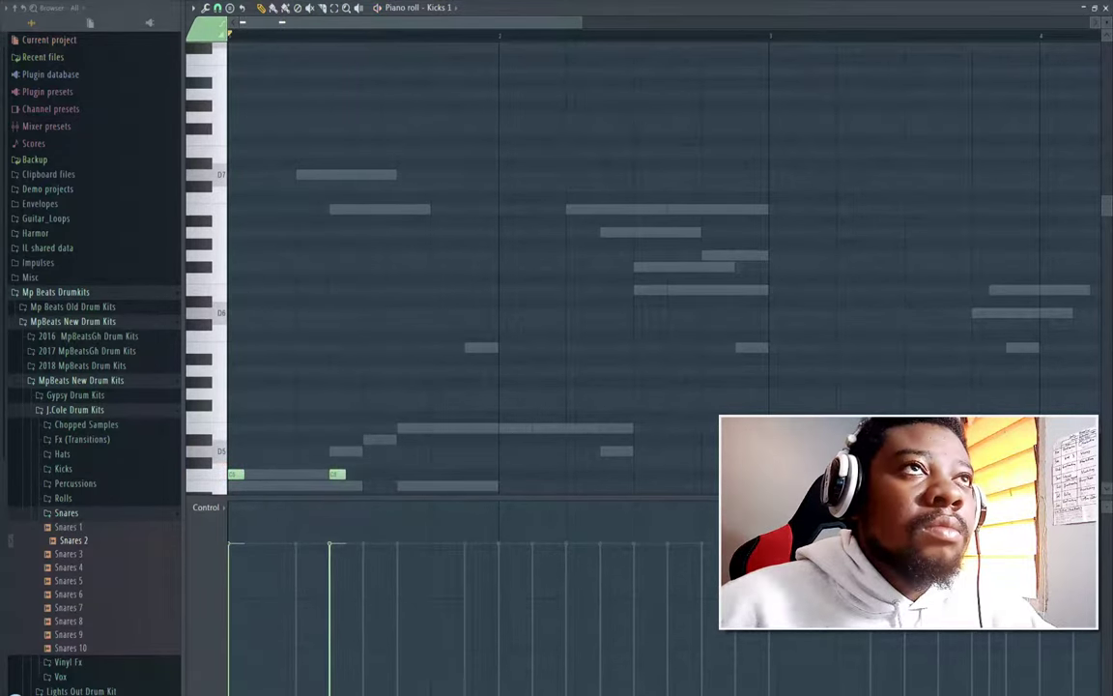
Step: Mute the Sample channel and add a quarter-beat C5 kick note at beat 1.5 of bar 1, then audition it
key(F6)
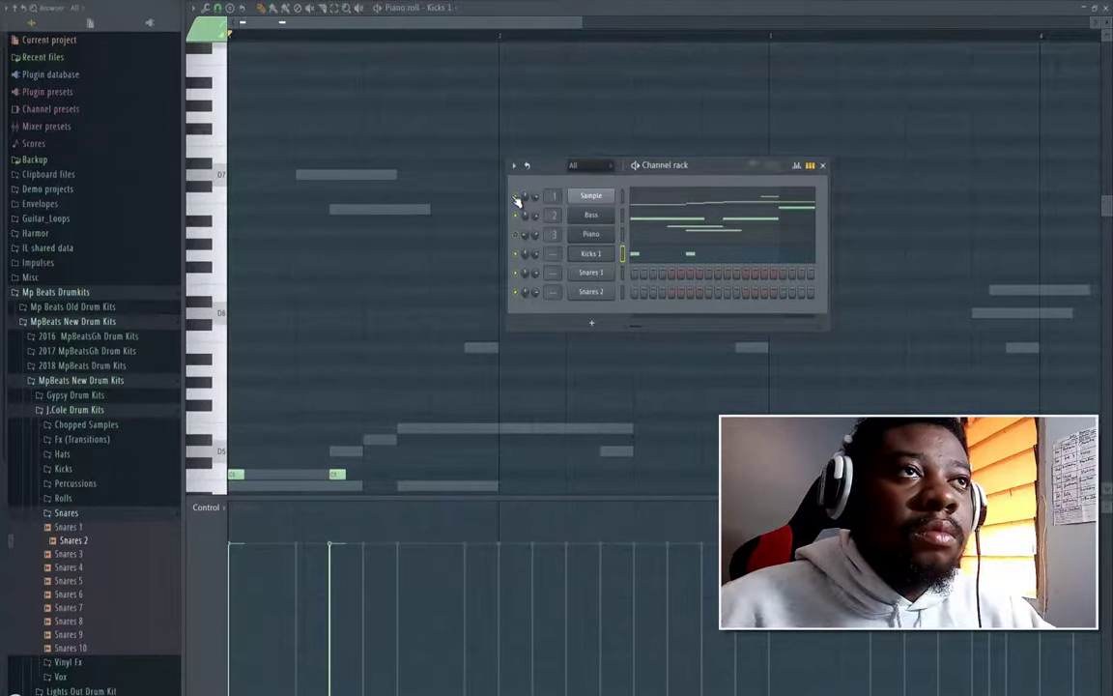
key(space)
key(F6)
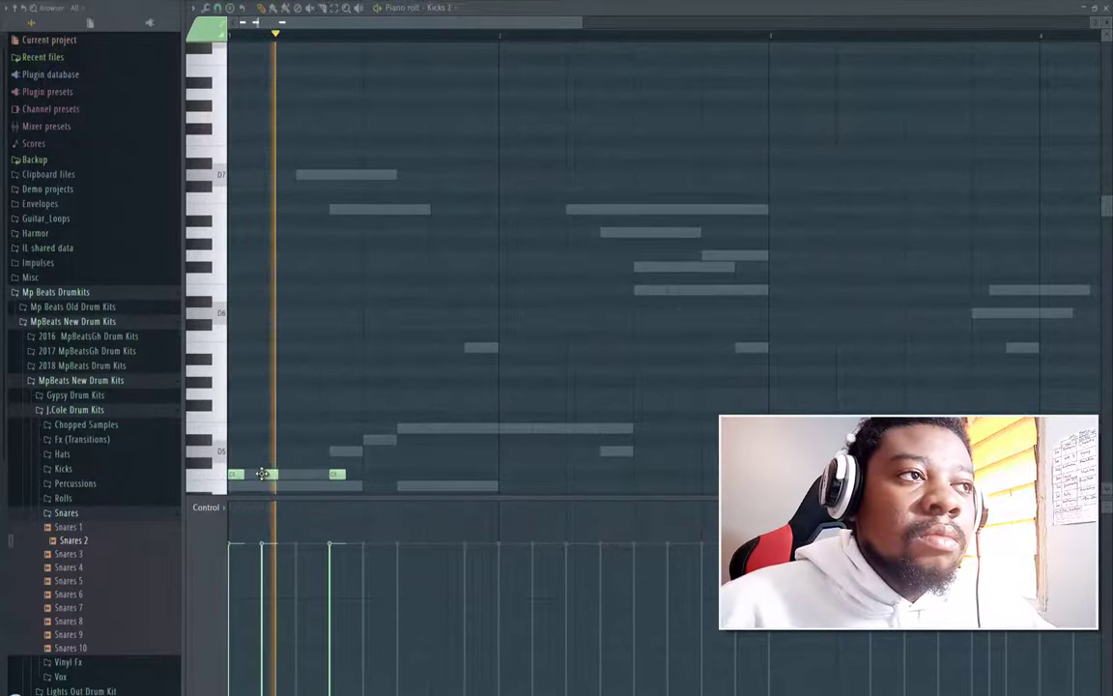
key(space)
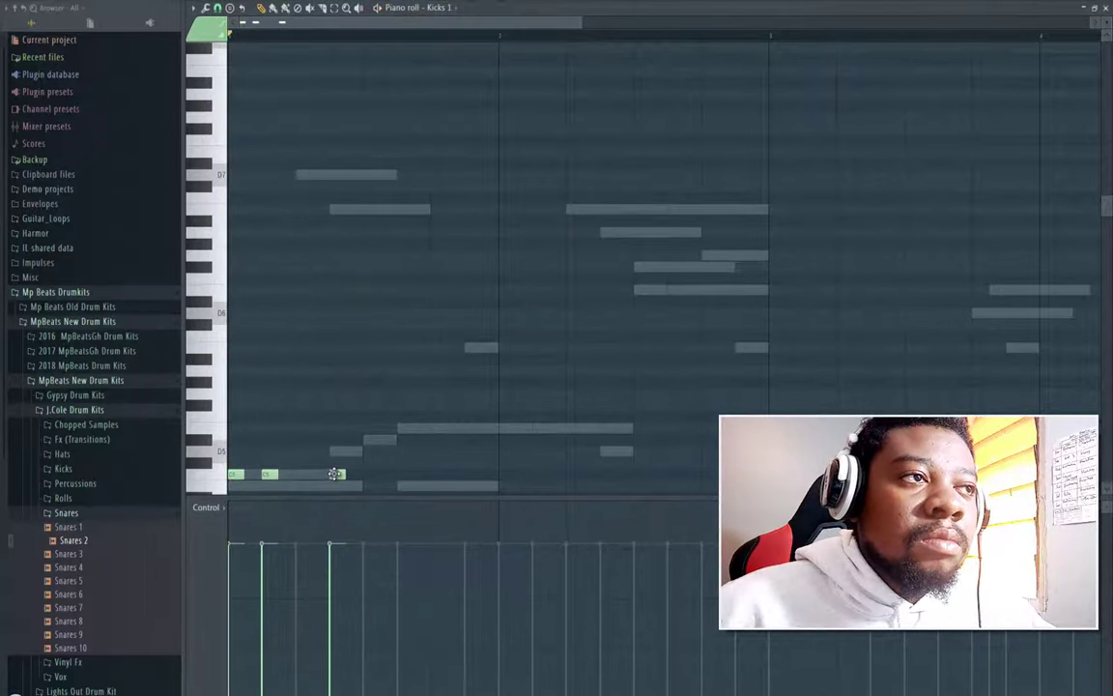
Step: Move the kick note at beat 2.5 to beat 2.75, add another at beat 3.5 of bar 1, and audition the pattern
key(space)
drag(334, 474, 352, 474)
key(space)
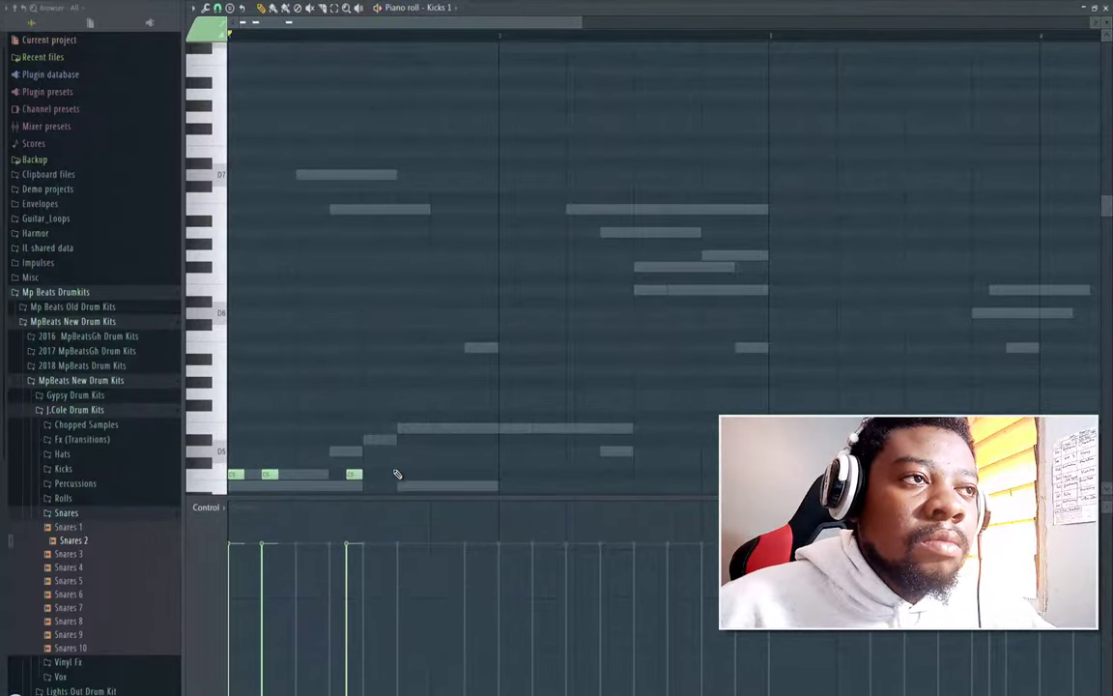
key(space)
click(400, 474)
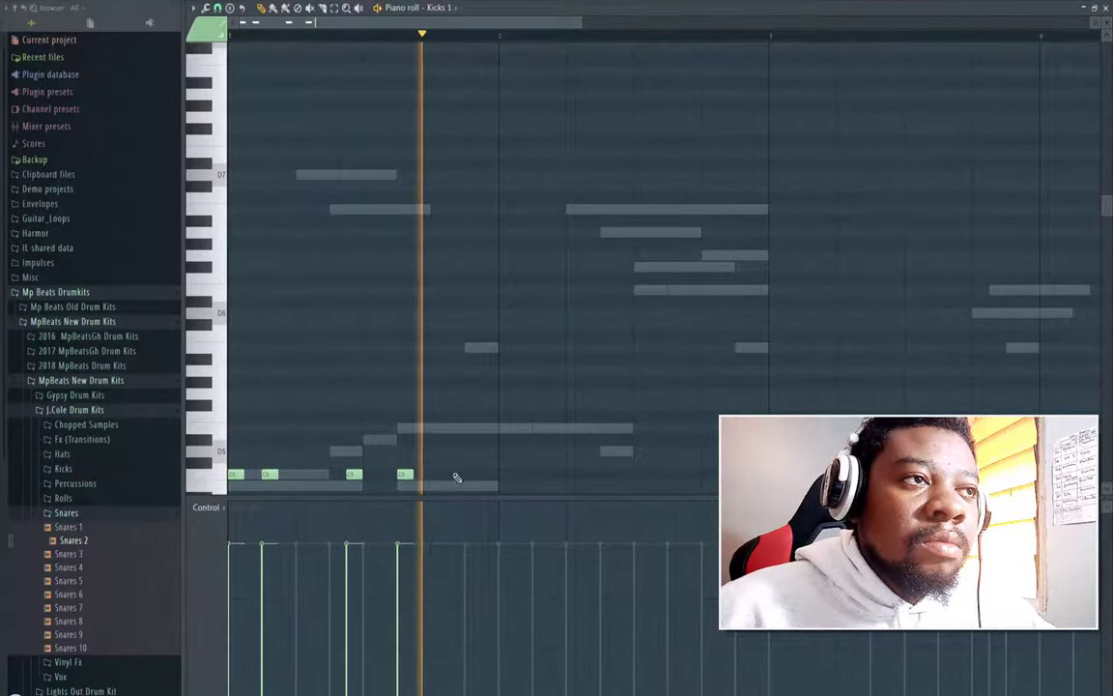
key(space)
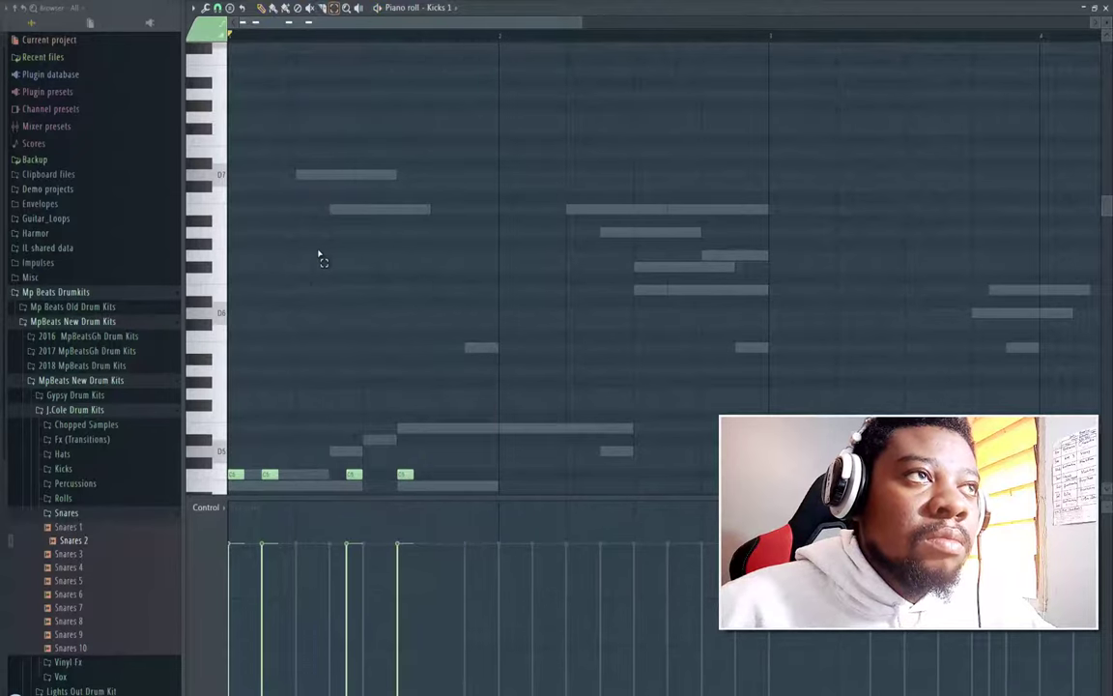
Step: Duplicate the one-bar kick pattern into bar 2, and duplicate both bars to fill bars 3 and 4
scroll(320, 257, down, 3)
key(ctrl+a)
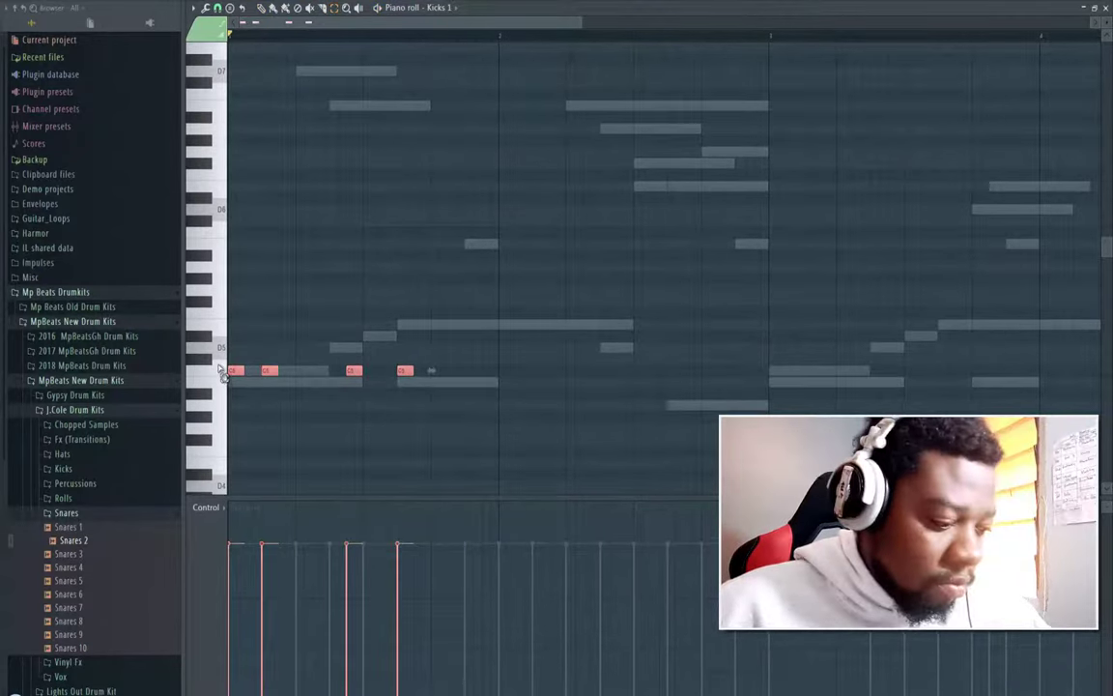
key(ctrl+b)
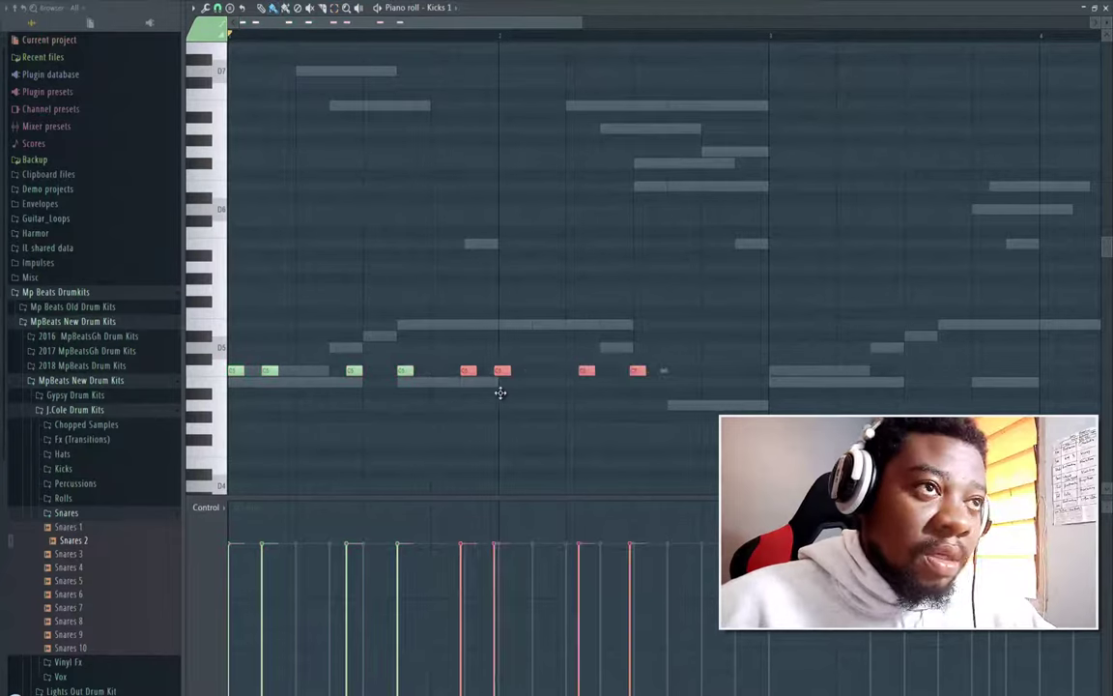
drag(501, 392, 504, 391)
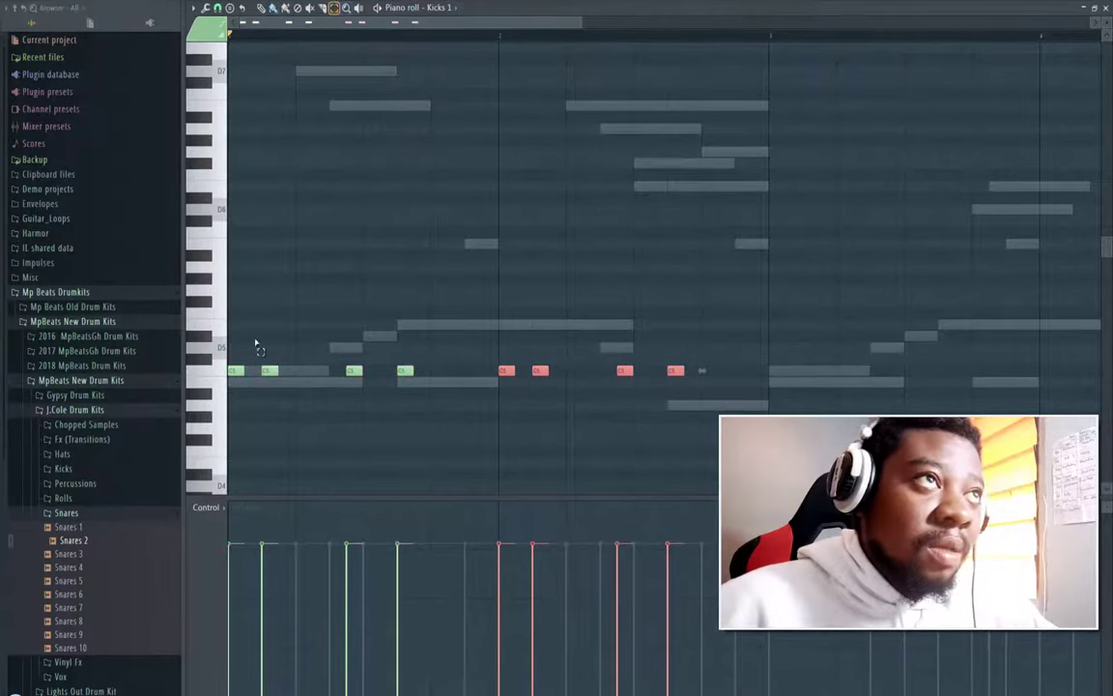
key(ctrl+a)
key(ctrl+b)
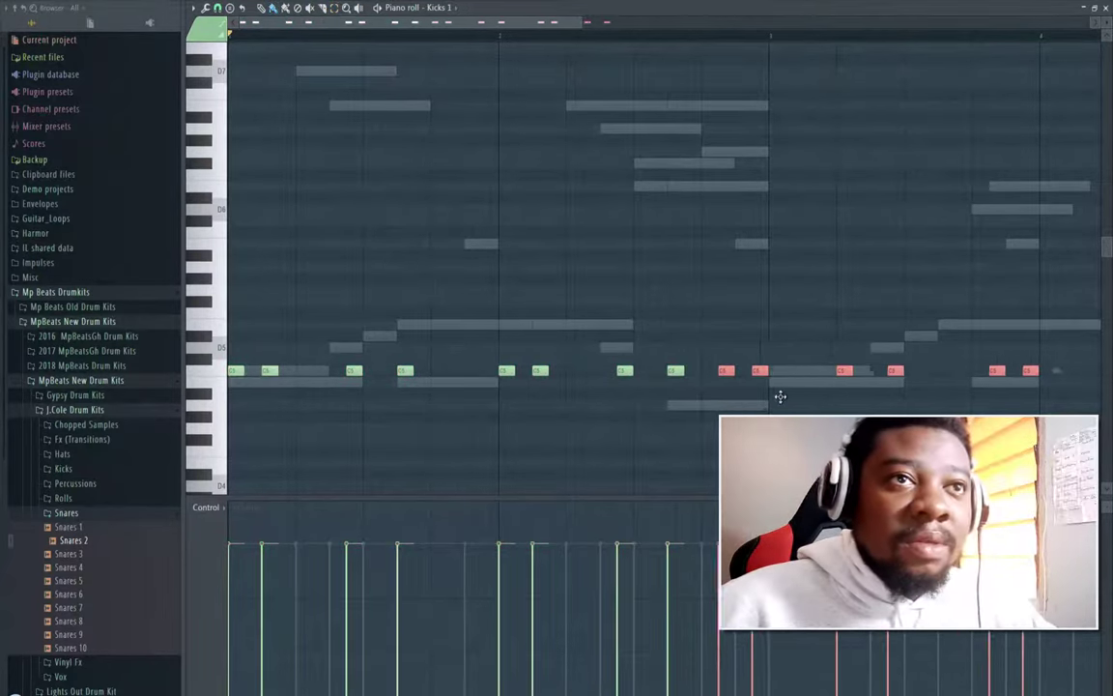
Step: Audition the four-bar kick pattern and add an extra C5 kick note at beat 4.5 of bar 4
key(space)
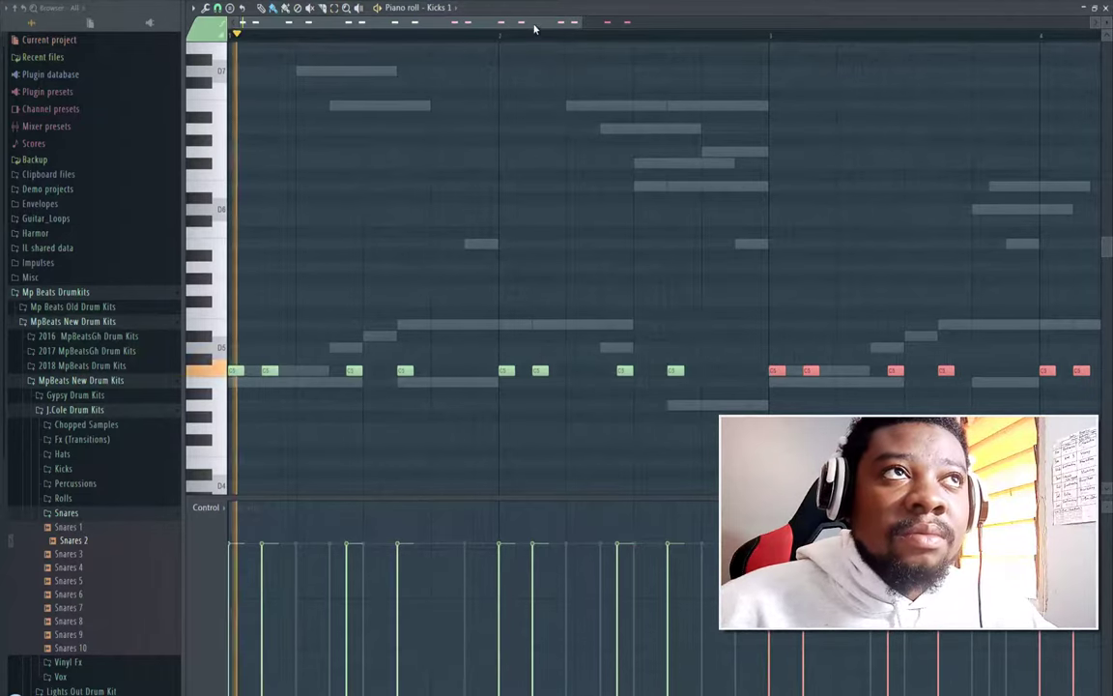
drag(536, 25, 693, 23)
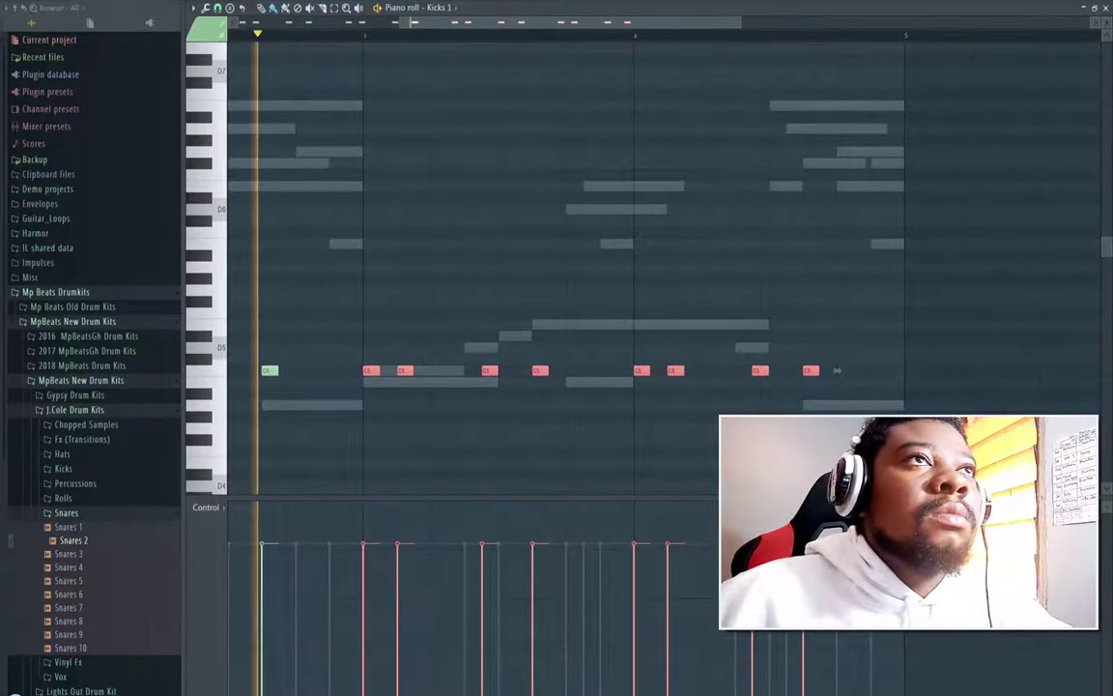
key(F6)
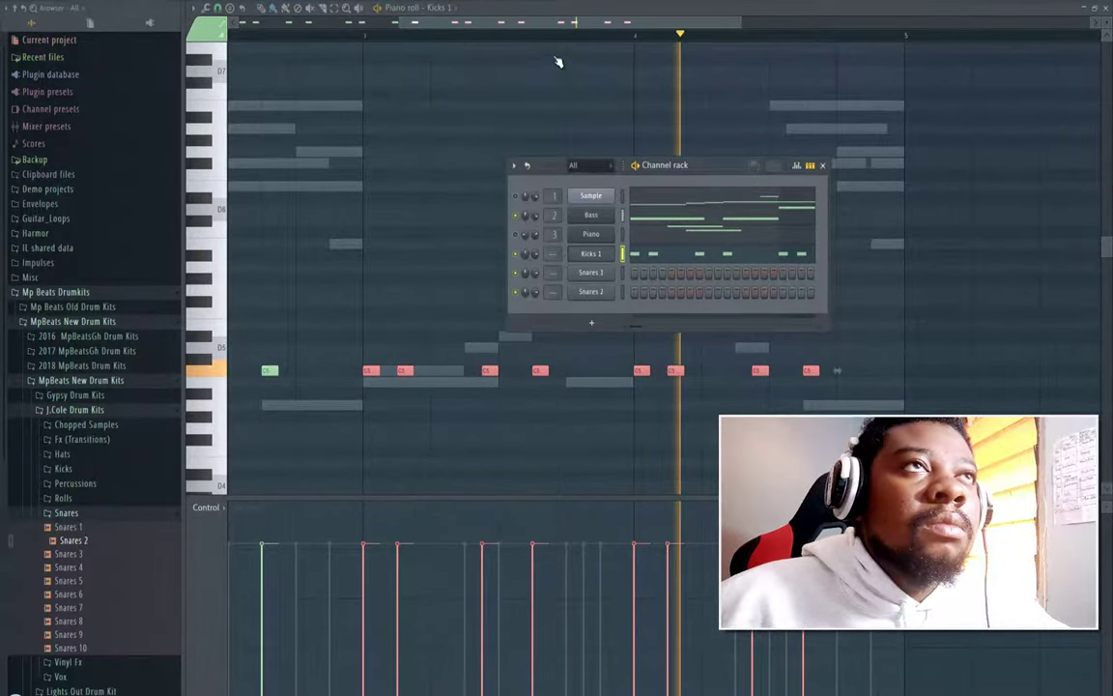
key(F6)
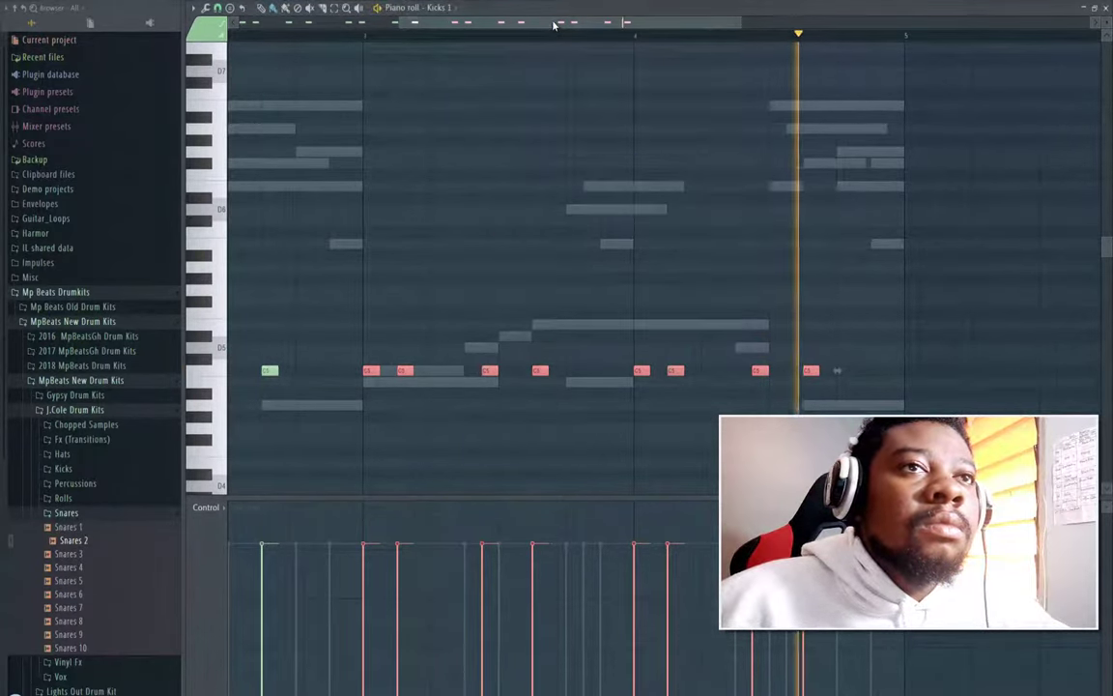
key(space)
click(874, 371)
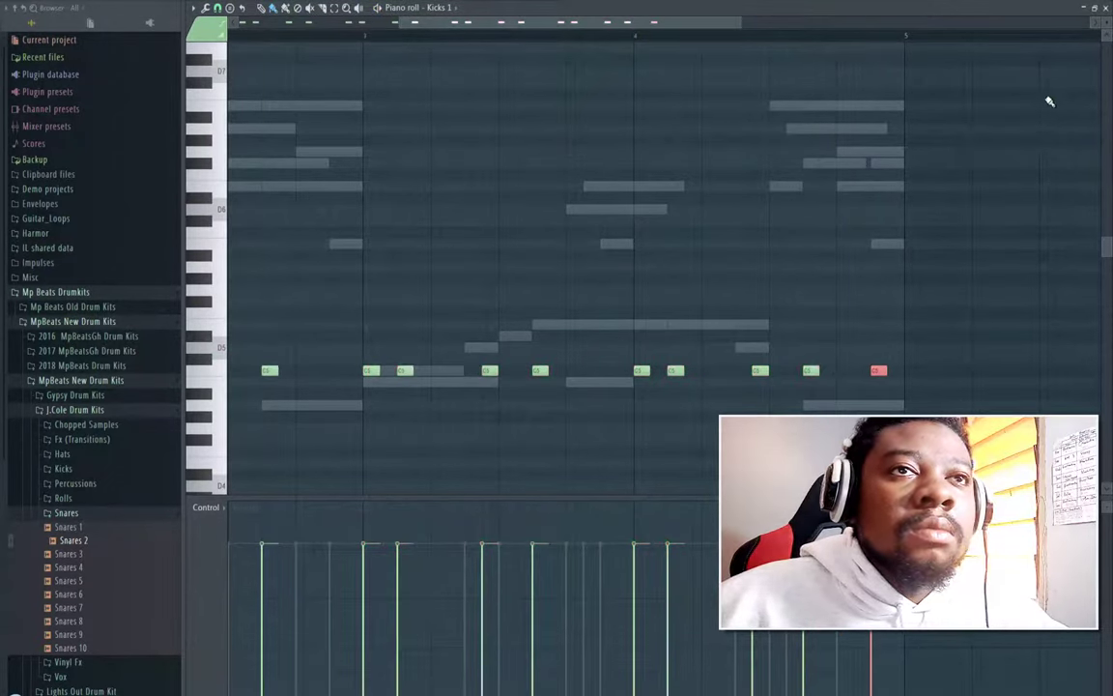
Step: Place Snares 1 hits on steps 2, 10 and 16 and Snares 2 hits on steps 5 and 13 in the channel rack
key(F7)
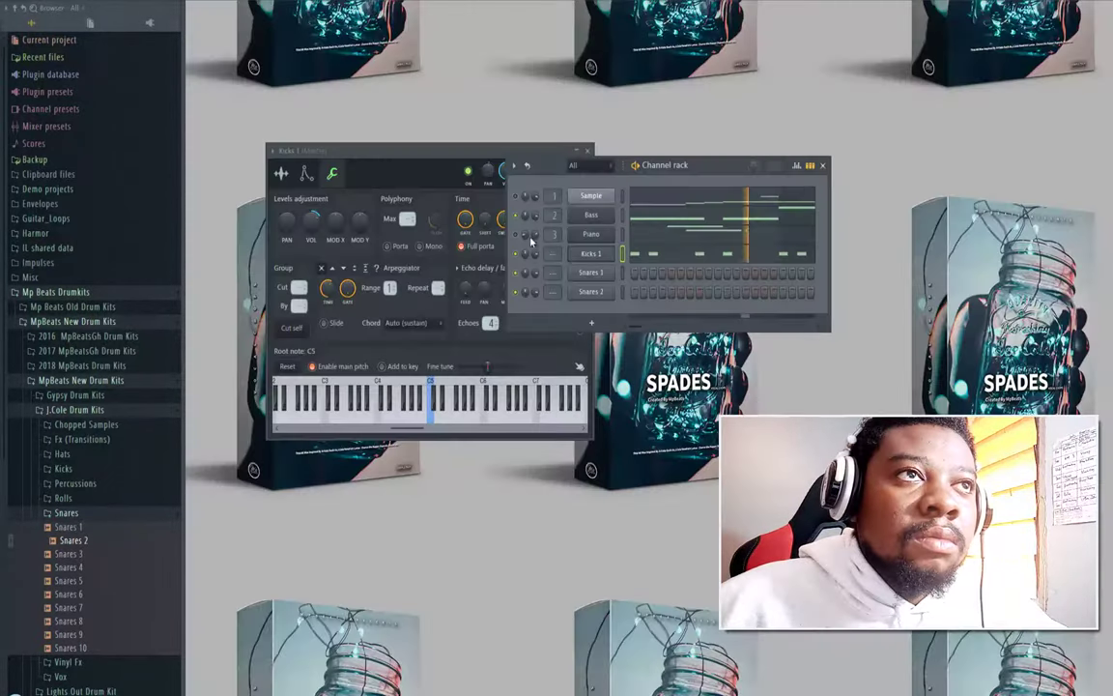
click(593, 274)
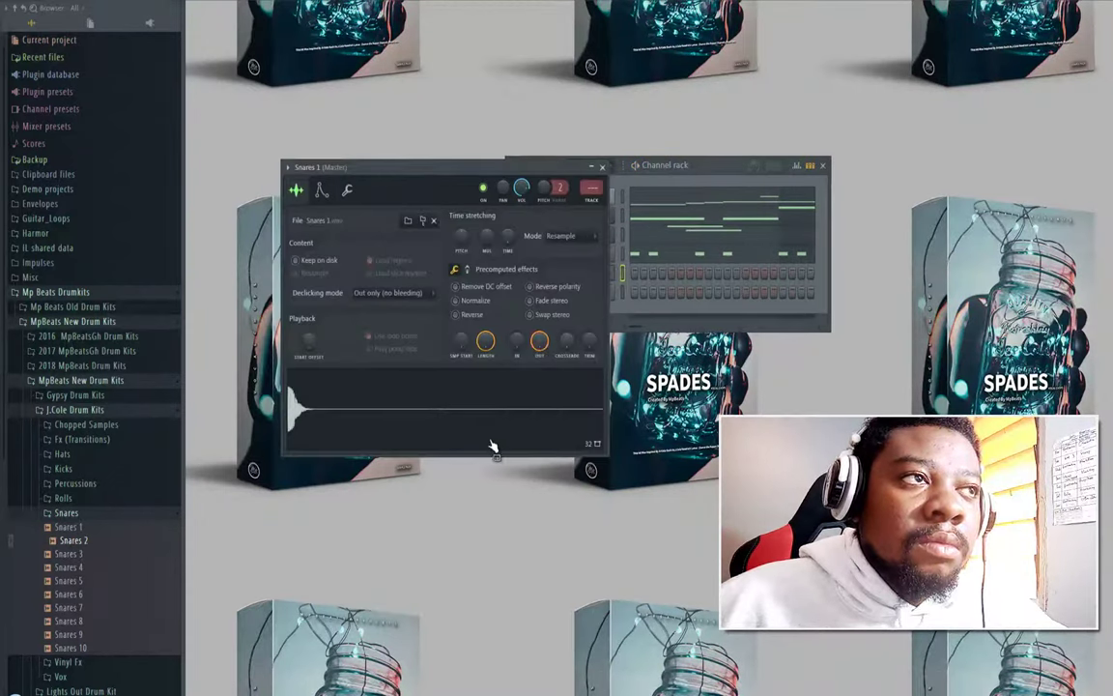
click(653, 278)
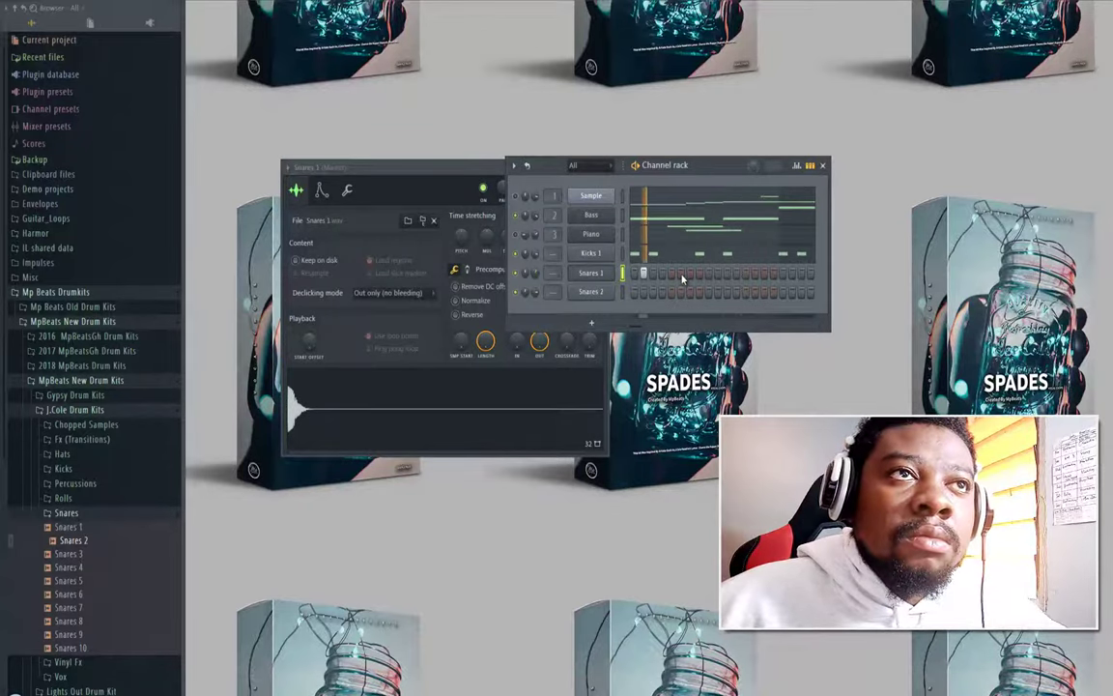
click(718, 273)
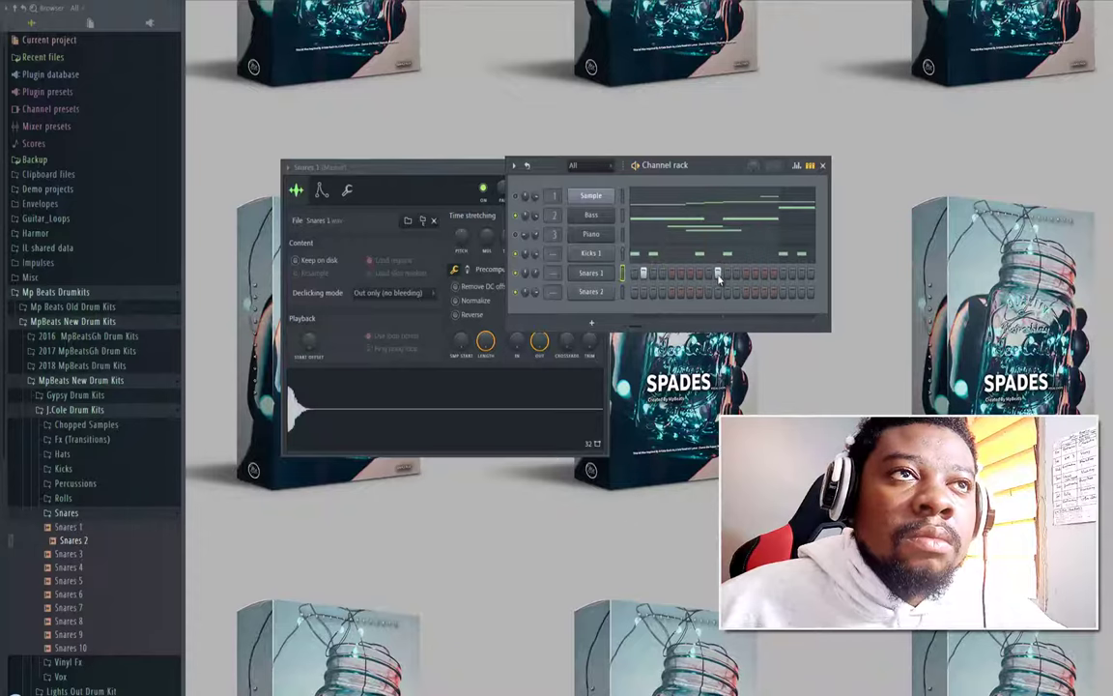
click(773, 273)
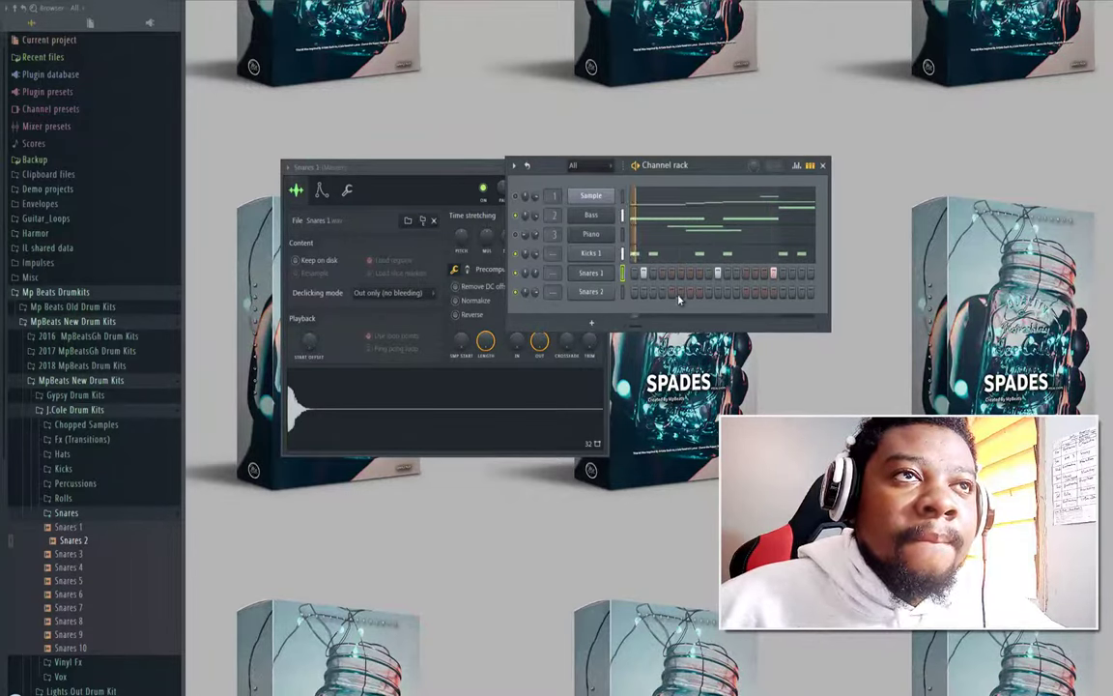
click(672, 292)
click(745, 292)
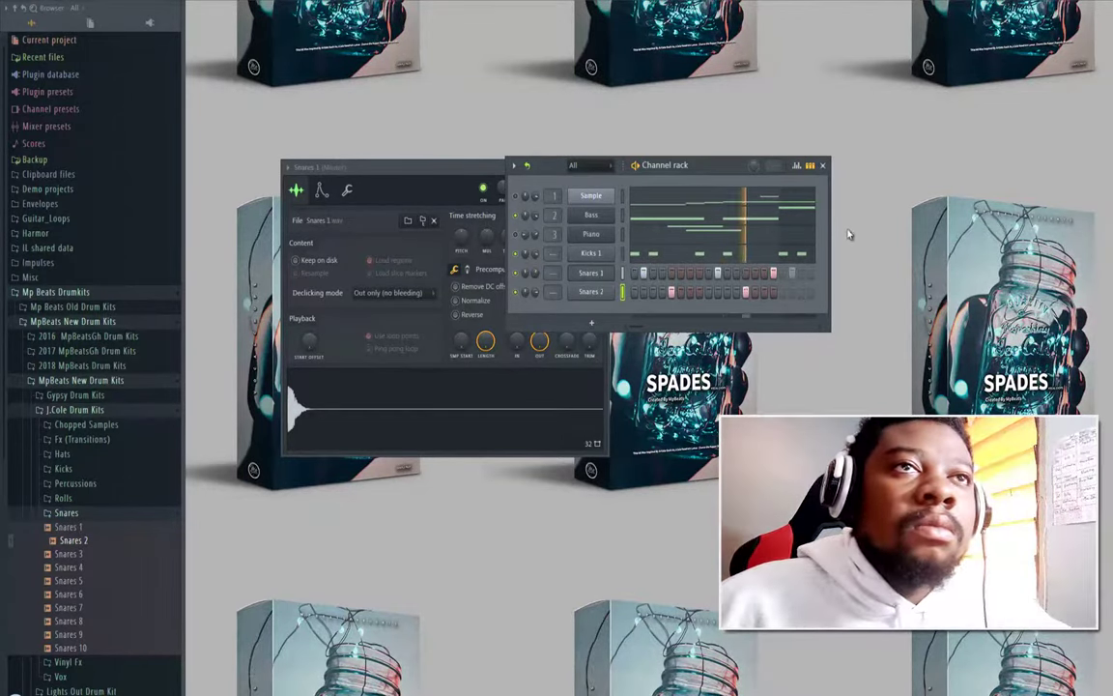
Step: Lower the velocity of the Snares 1 hit on step 16 to about a third of the other hits
click(797, 166)
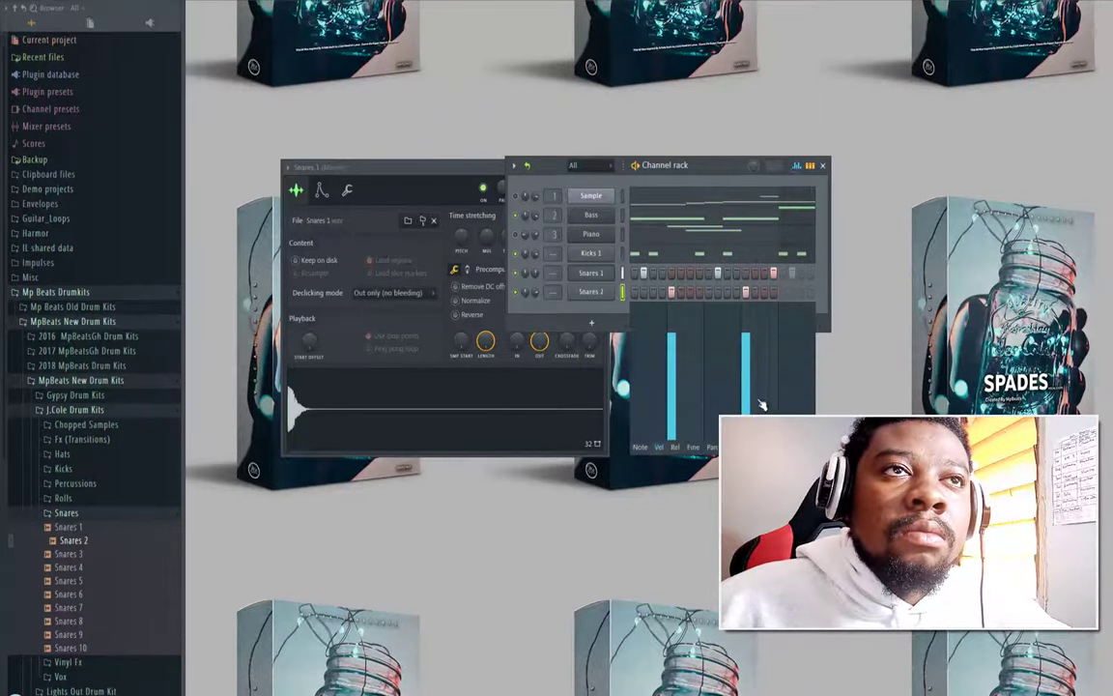
click(623, 273)
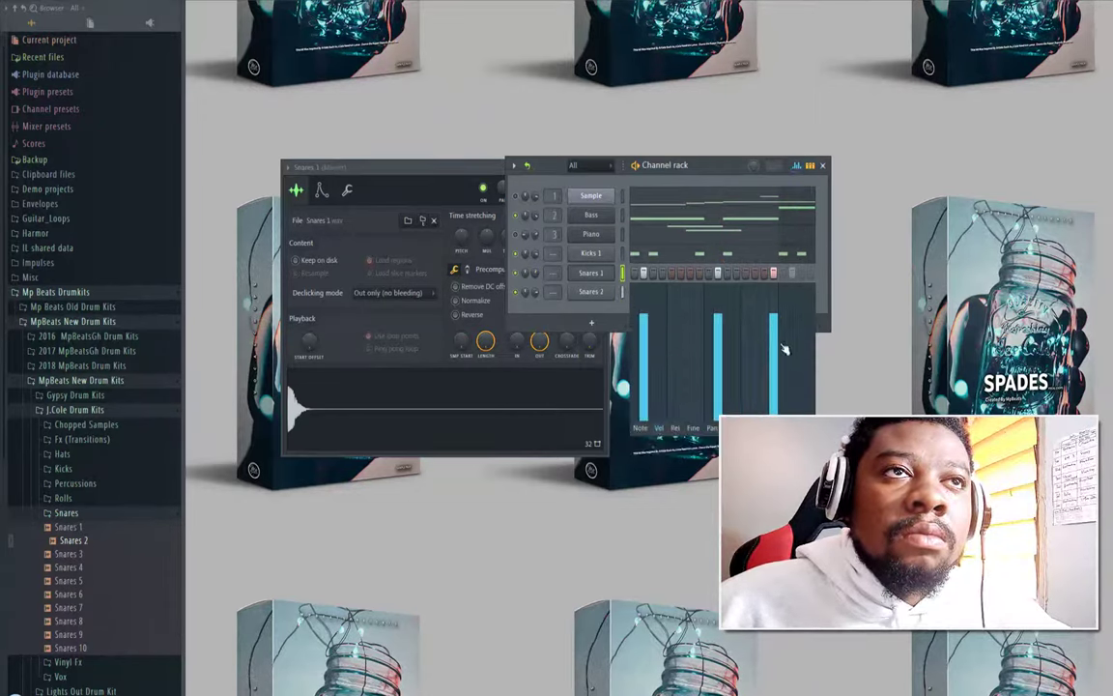
drag(785, 374, 785, 393)
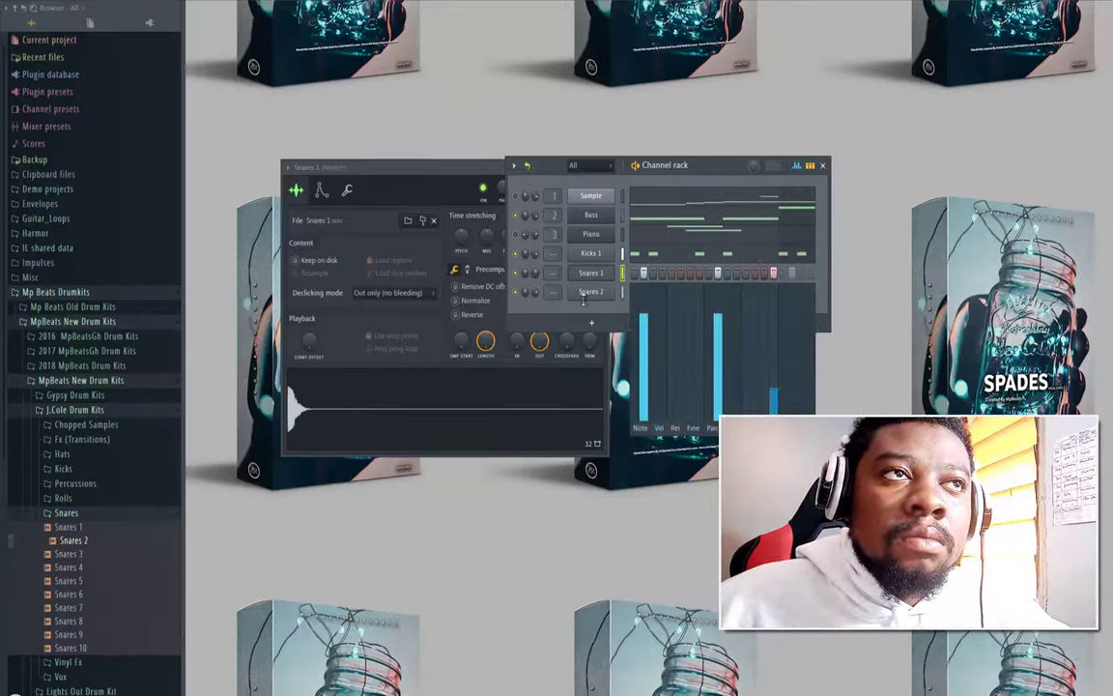
click(796, 167)
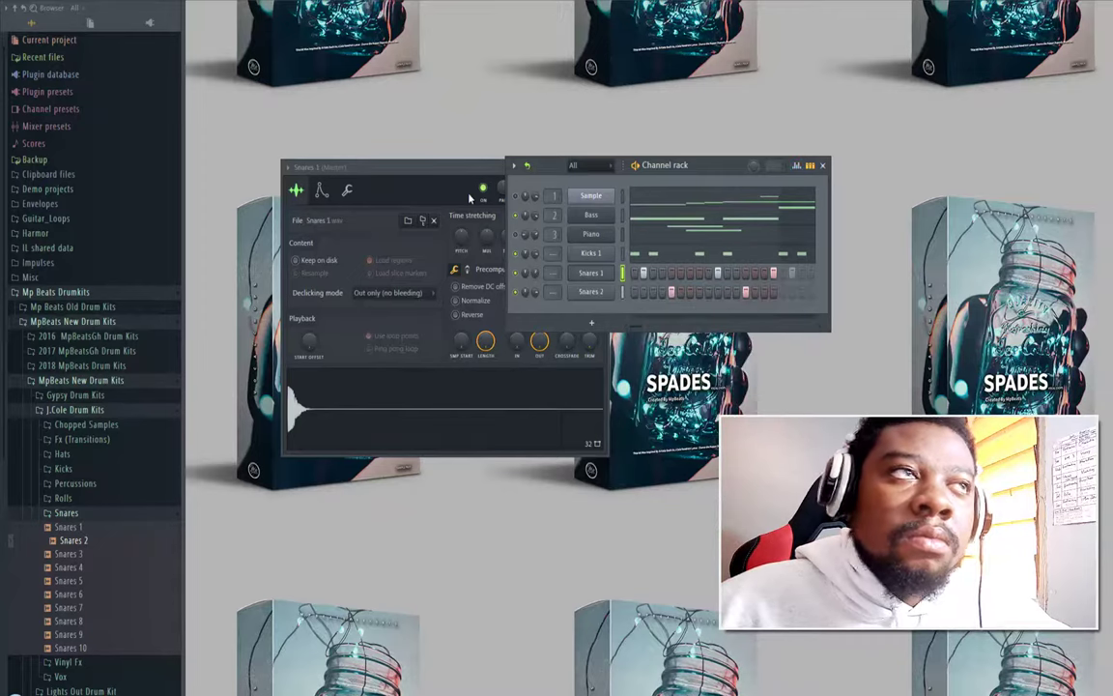
Step: Audition the full beat with the Sample and Piano channels unmuted, and open the Bass channel's piano roll
key(space)
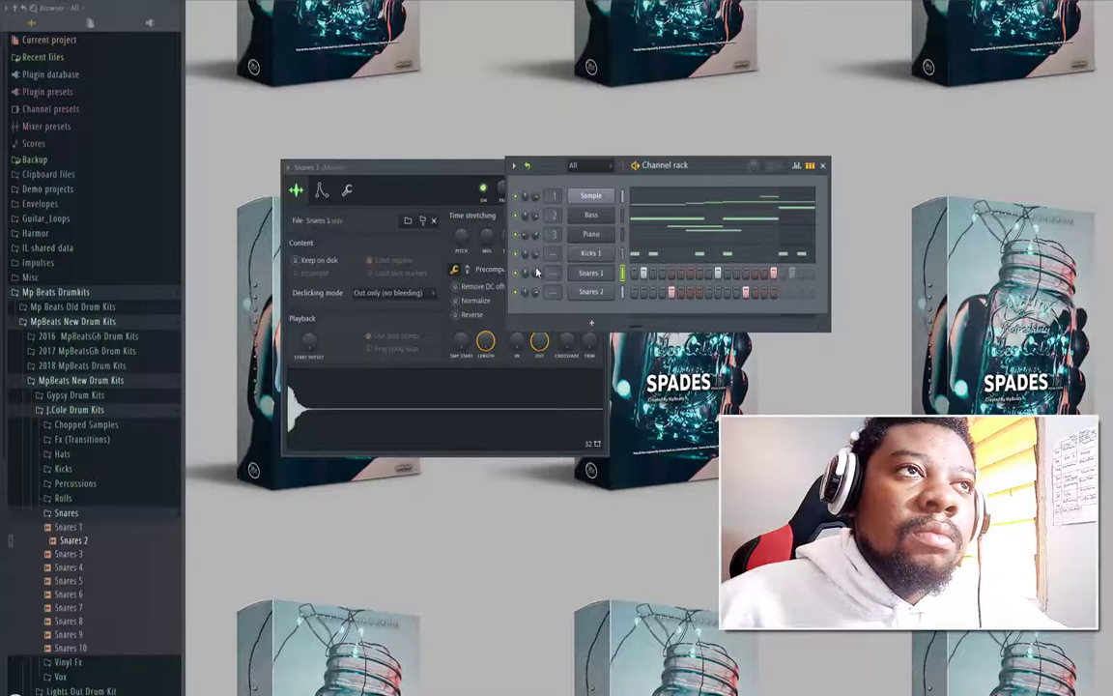
right_click(599, 223)
click(705, 220)
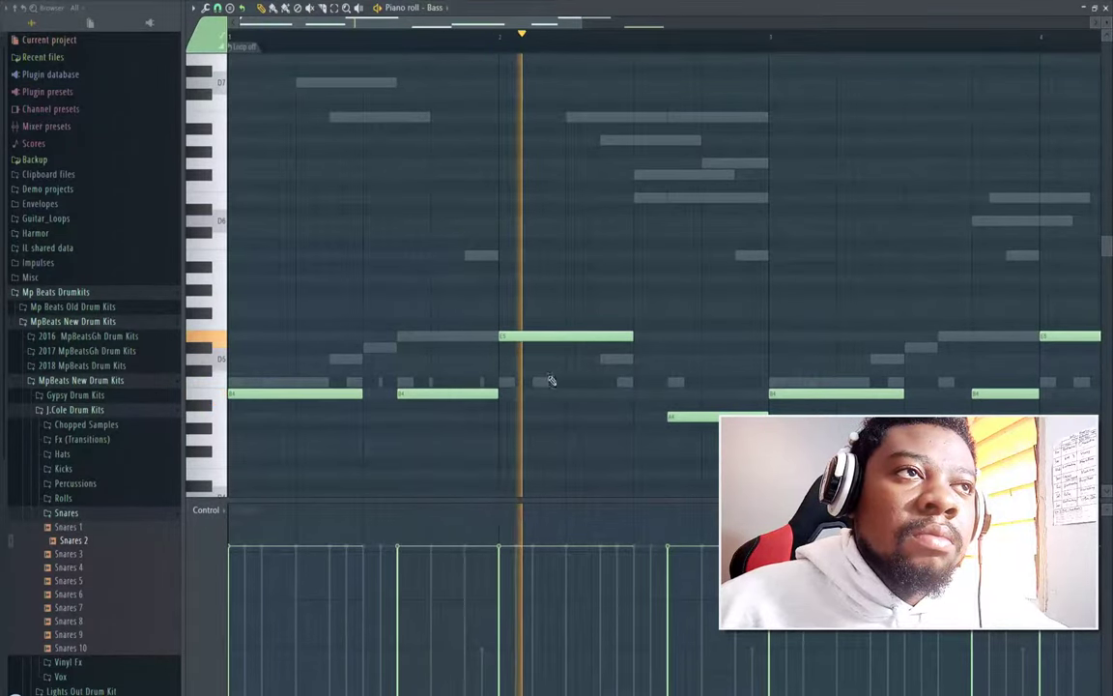
key(space)
Step: Try the bass note at the start of bar 2 on D5 and C#5, auditioning each, and return it to E5
drag(528, 333, 527, 358)
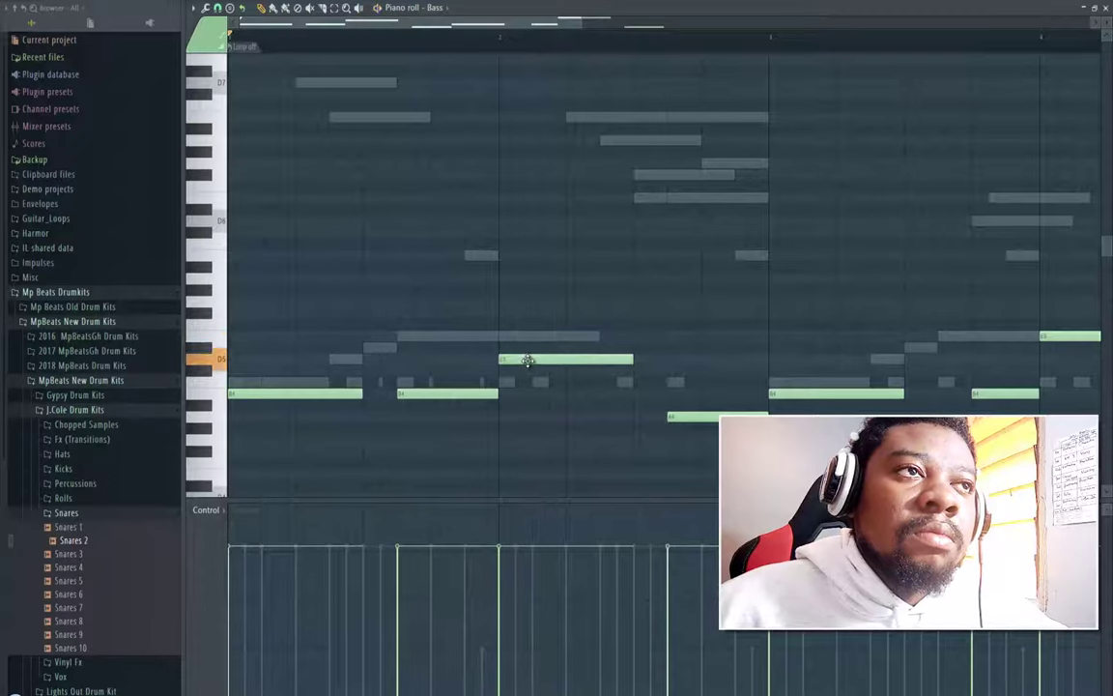
key(space)
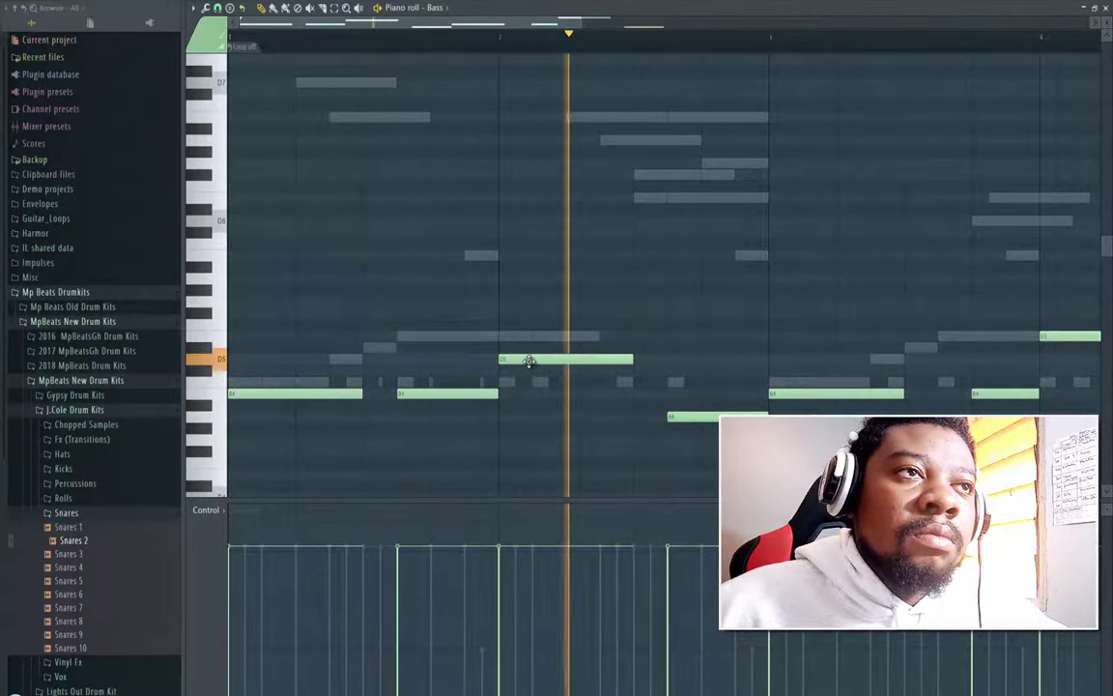
key(space)
drag(528, 360, 531, 371)
key(space)
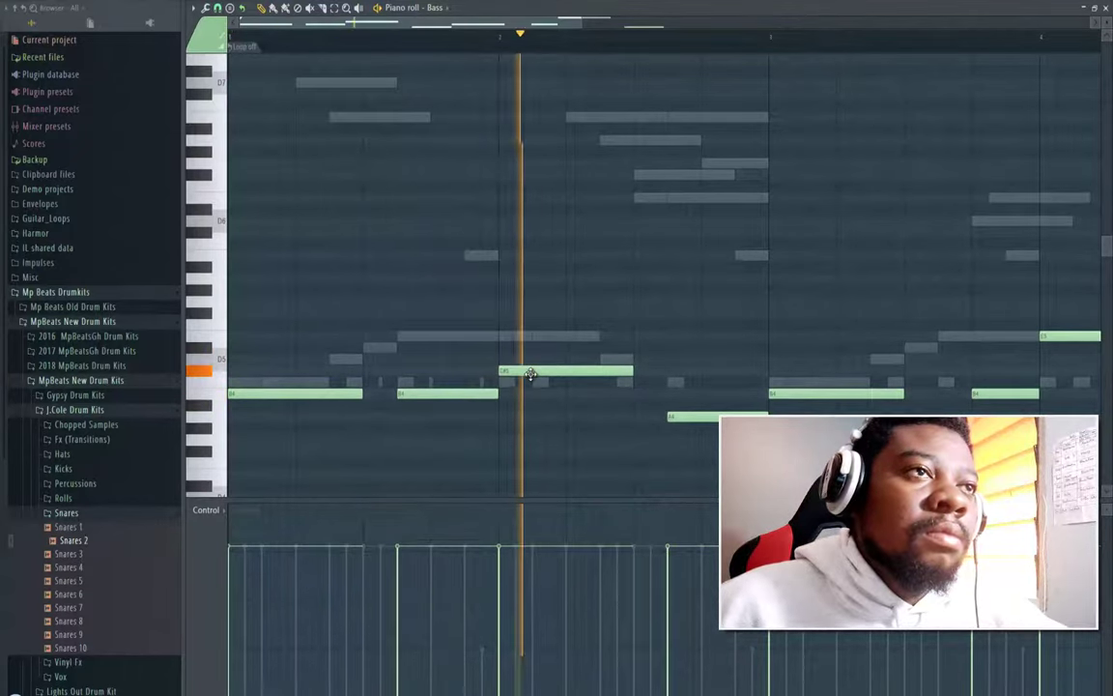
key(space)
drag(530, 373, 532, 336)
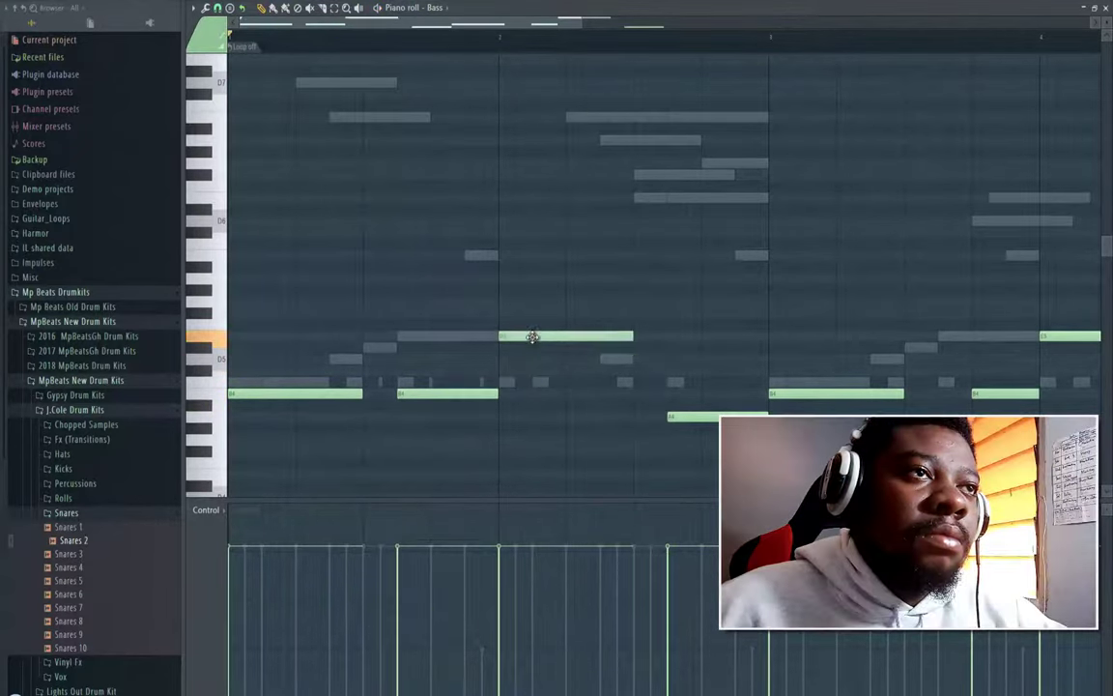
Step: Add a two-beat G4 bass note at beat 2 of bar 2 with slide and porta enabled
drag(541, 444, 571, 440)
double_click(571, 440)
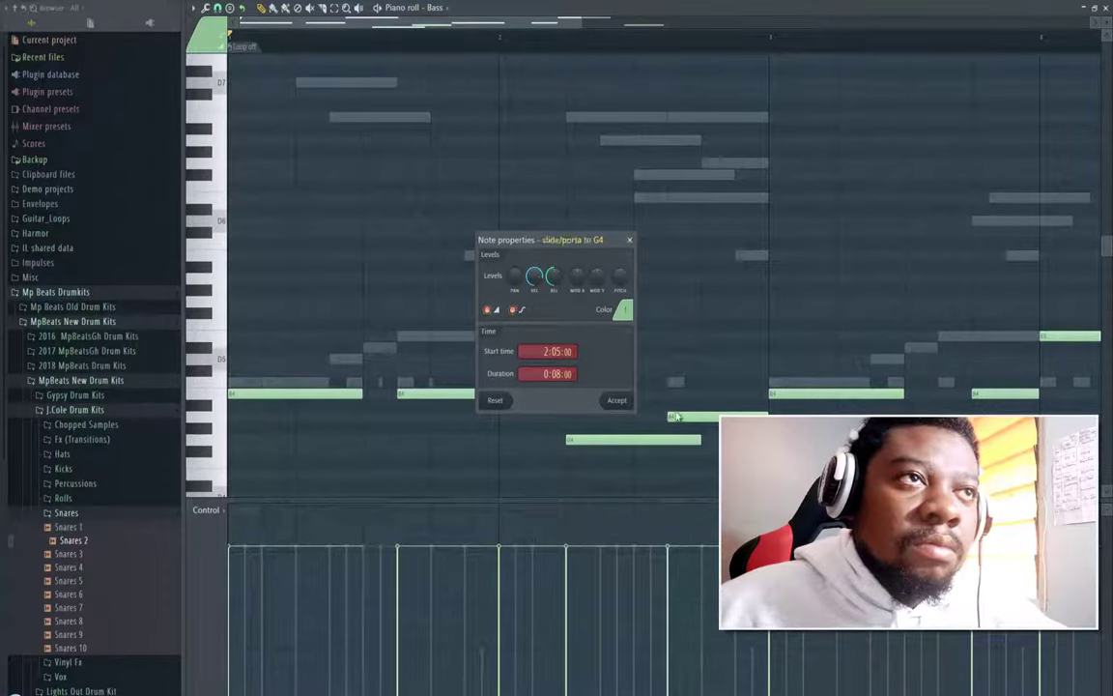
click(616, 400)
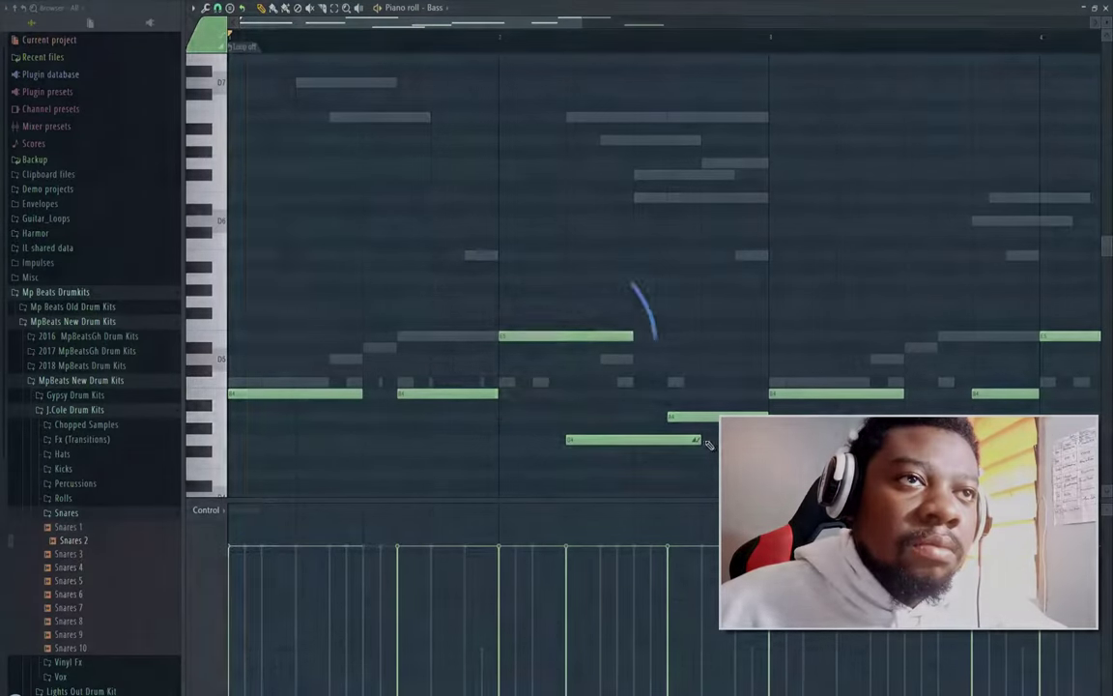
Step: Shorten the G4 slide note in bar 2 to half a beat and add a matching one at beat 2 of bar 4
key(space)
drag(704, 443, 607, 449)
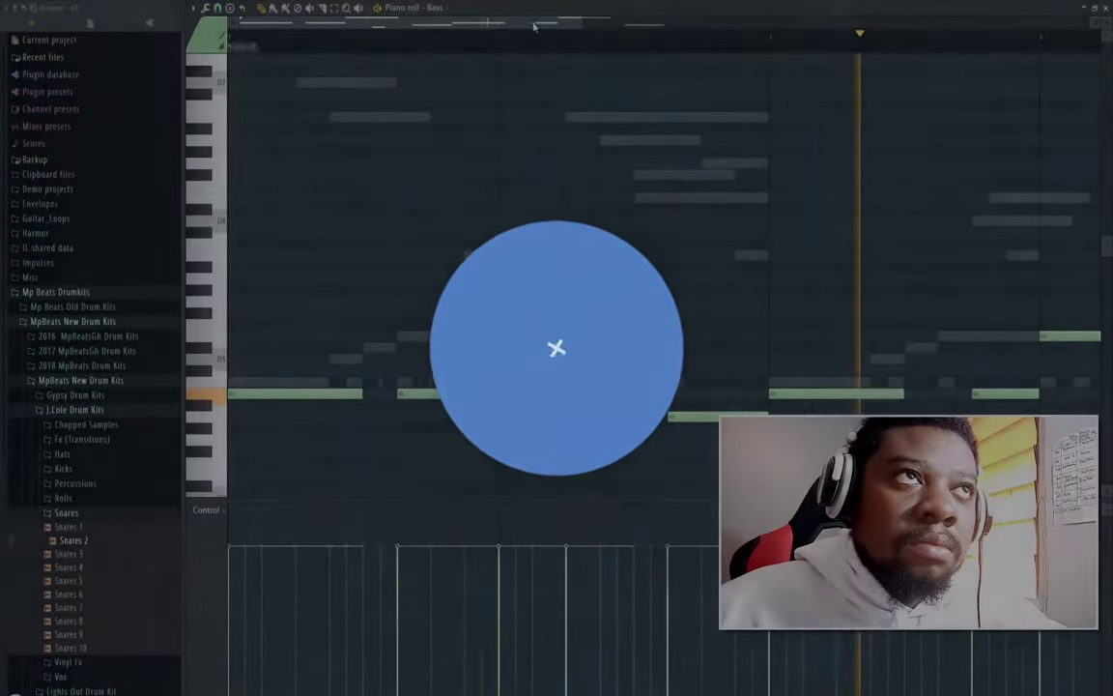
drag(532, 24, 658, 56)
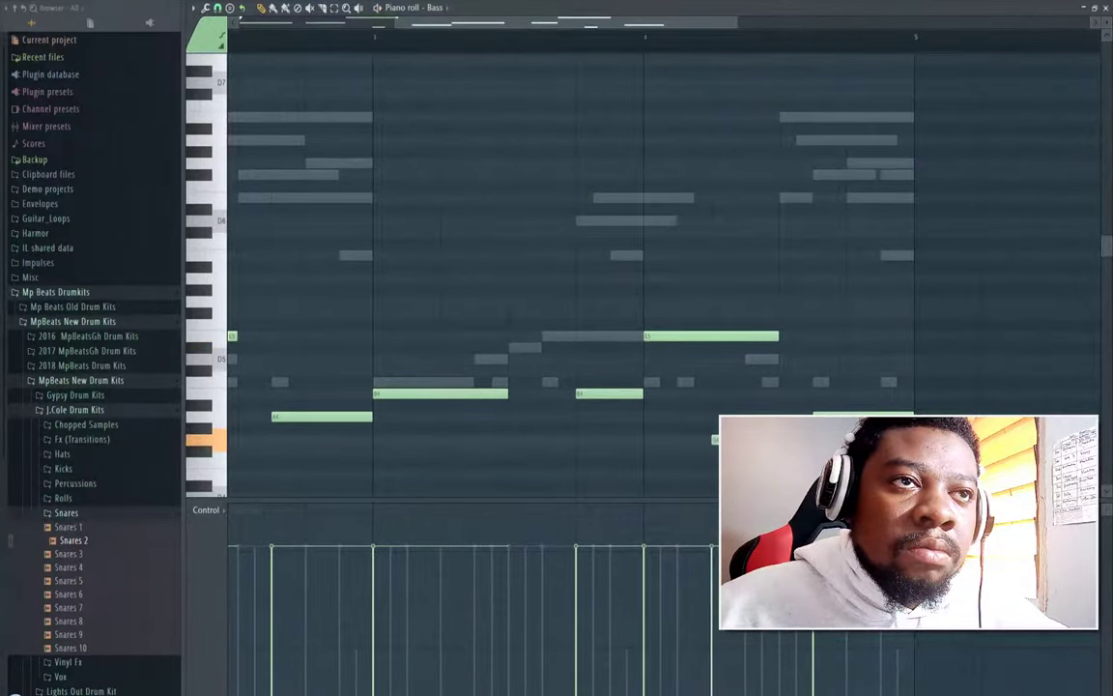
Step: Move the bar 4 slide note from G4 to B4 and add a half-beat B5 slide note at the end of bar 4
mouse_move(731, 408)
mouse_down()
mouse_move(734, 380)
mouse_move(727, 392)
mouse_up()
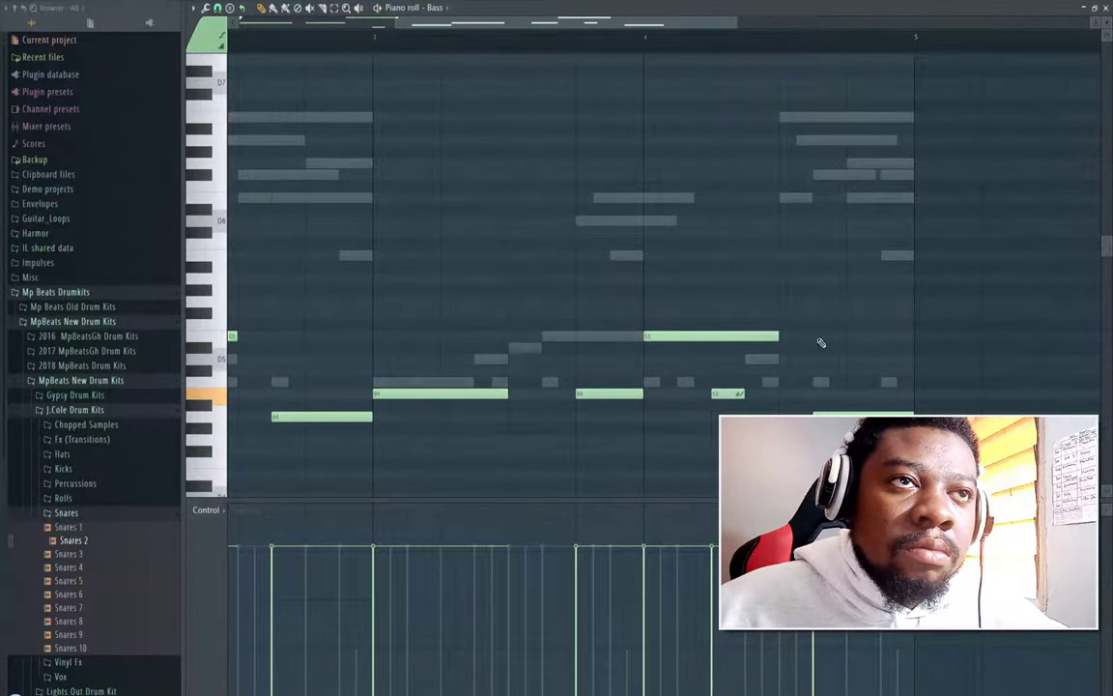
click(881, 254)
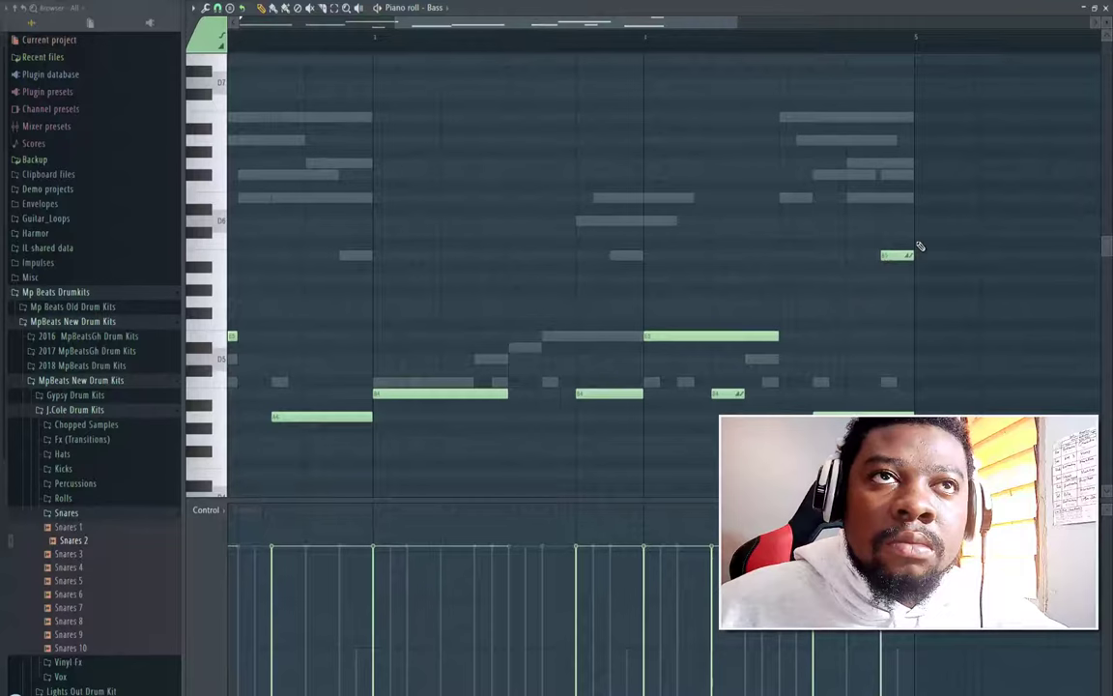
click(1105, 8)
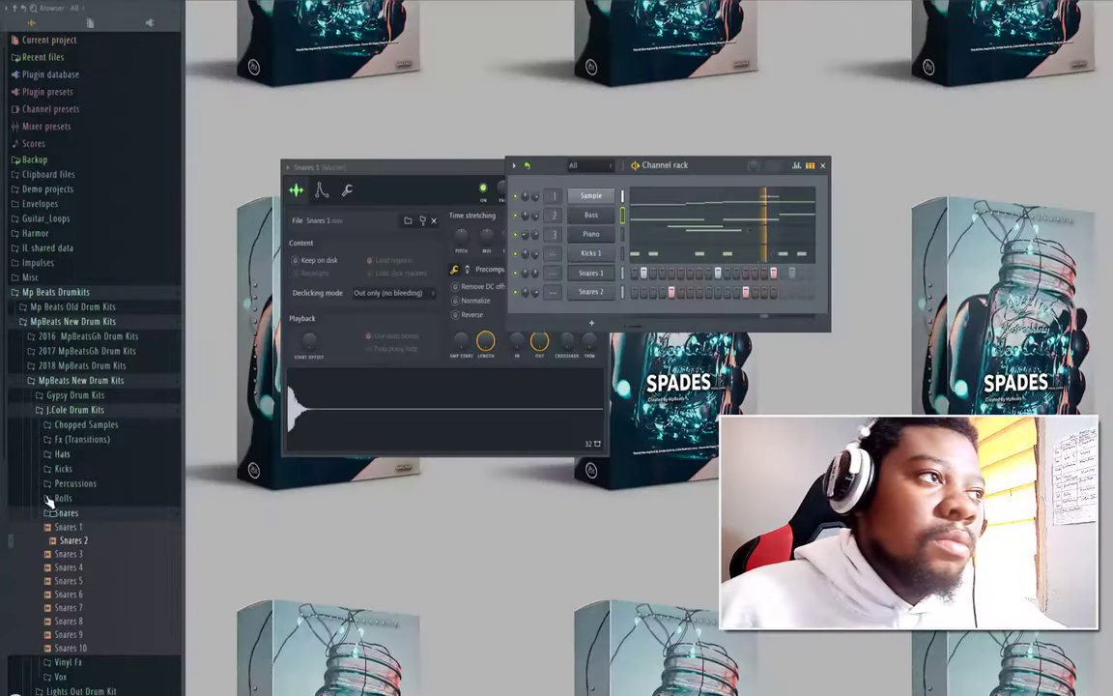
Step: Add the closed hats Hihats 2 and Hihats 5 from the J.Cole Drum Kits to the channel rack
click(74, 513)
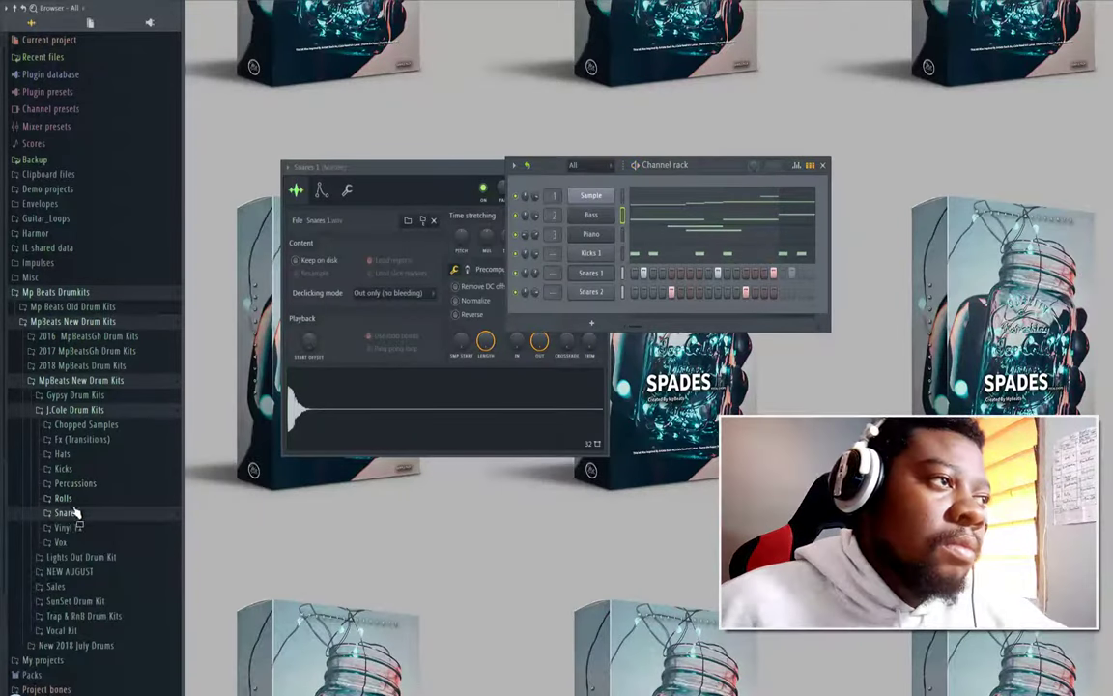
click(66, 454)
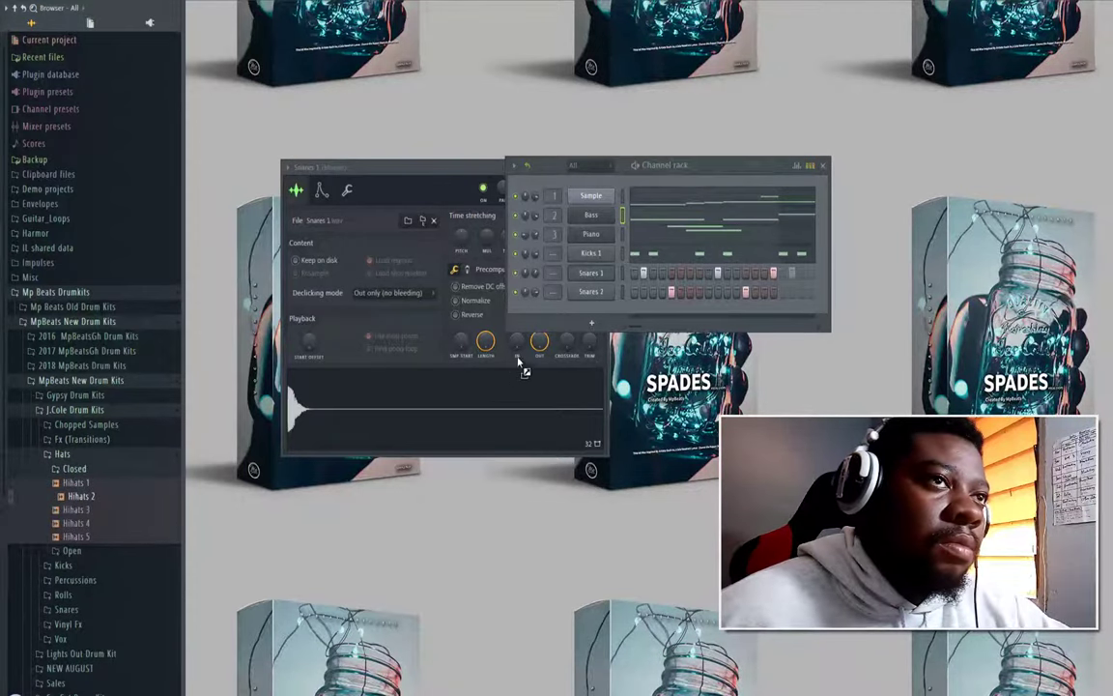
drag(518, 359, 586, 320)
click(78, 512)
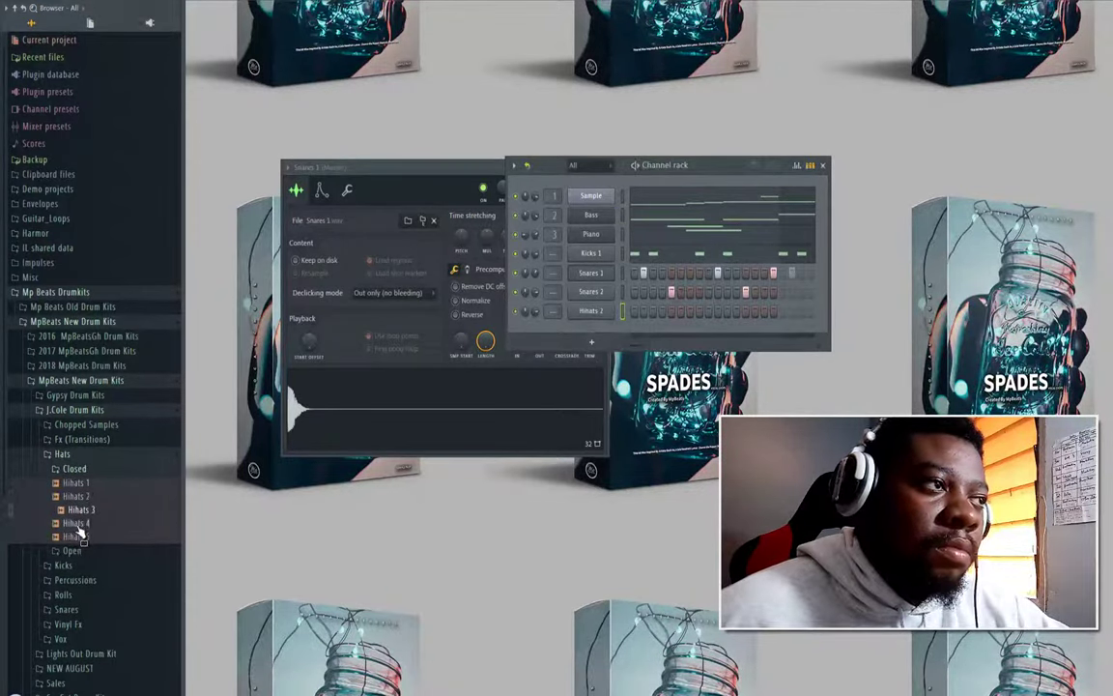
drag(85, 551, 637, 317)
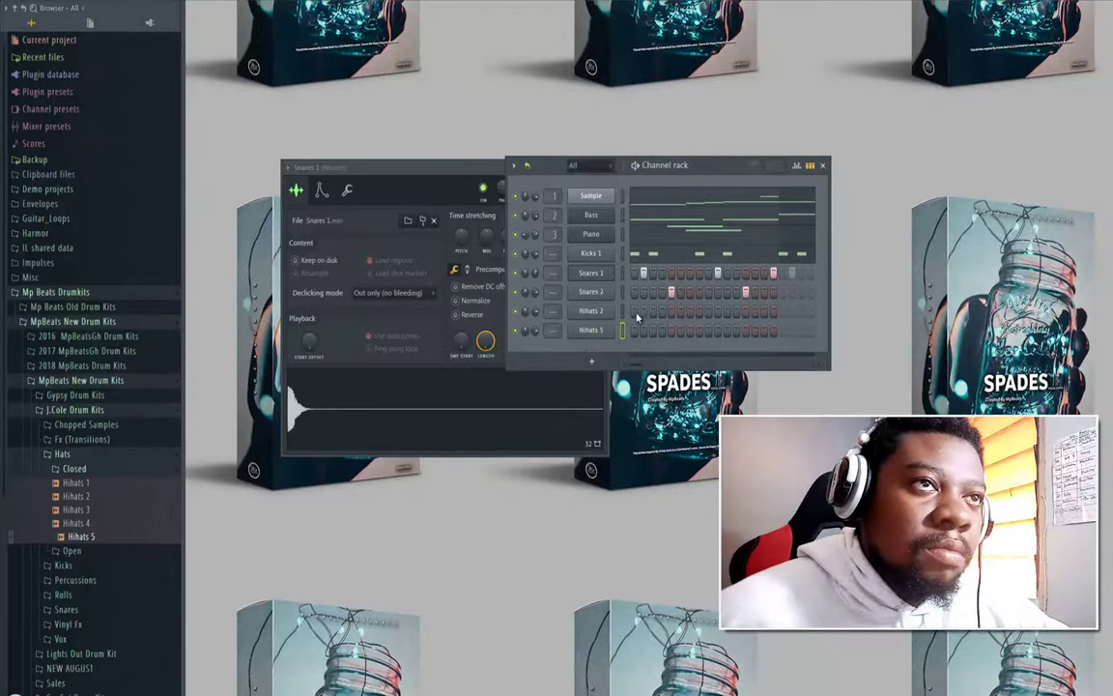
Step: Sequence Hihats 2 on every fourth step from step 1 and Hihats 5 on every fourth from step 3, and save the project
click(691, 333)
click(710, 312)
click(727, 332)
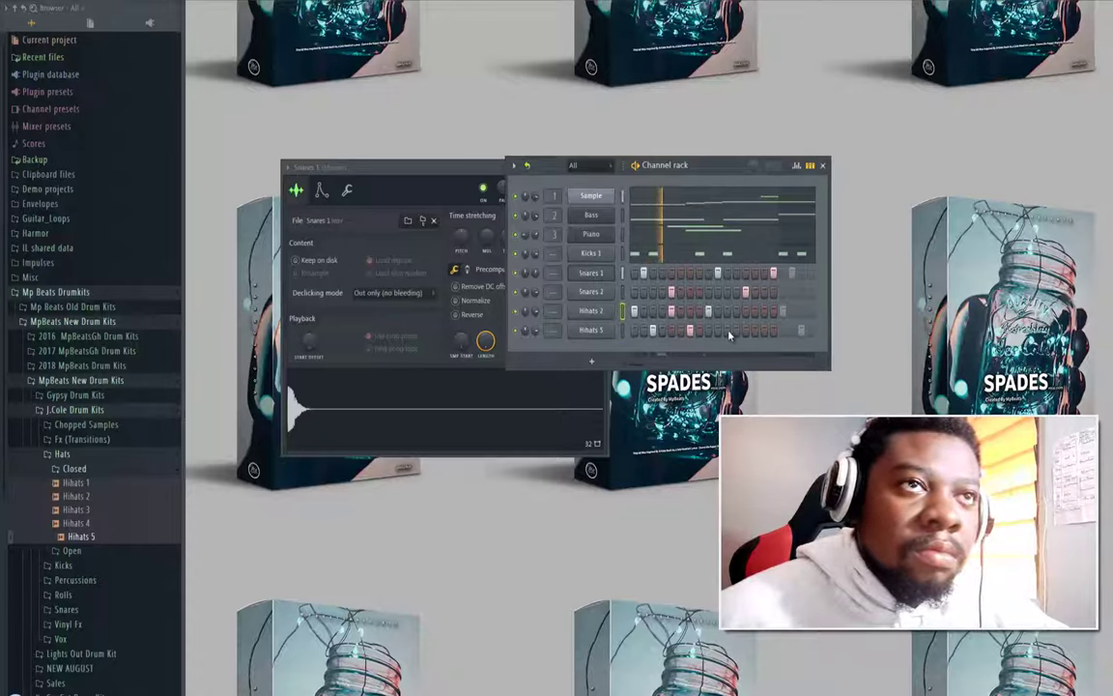
click(757, 333)
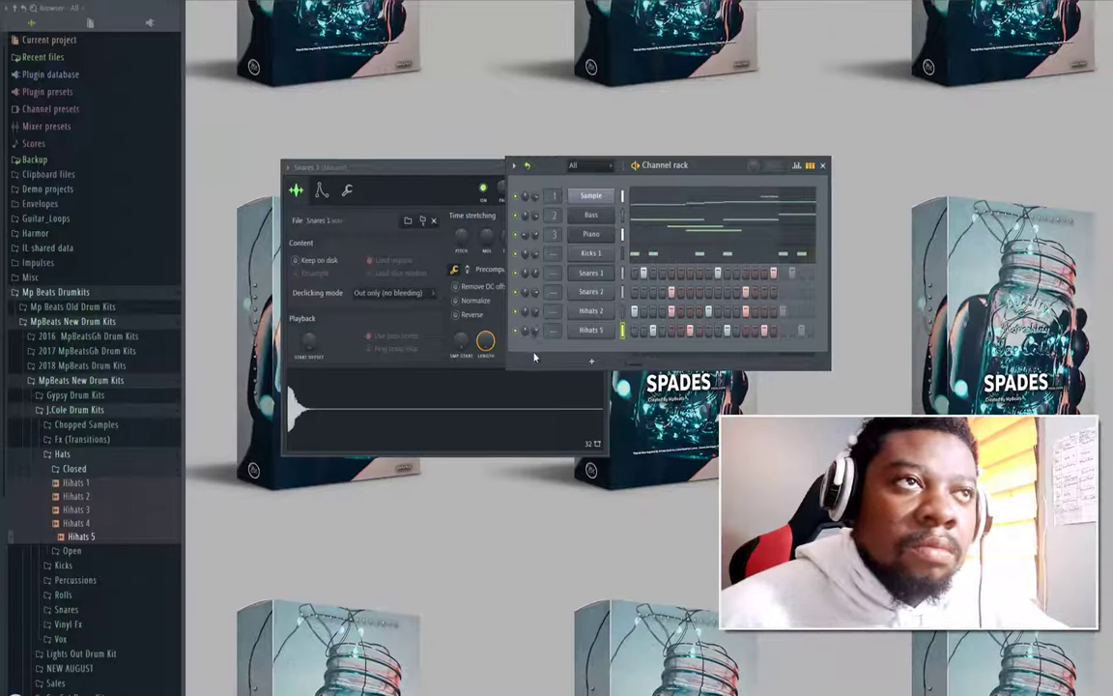
click(15, 2)
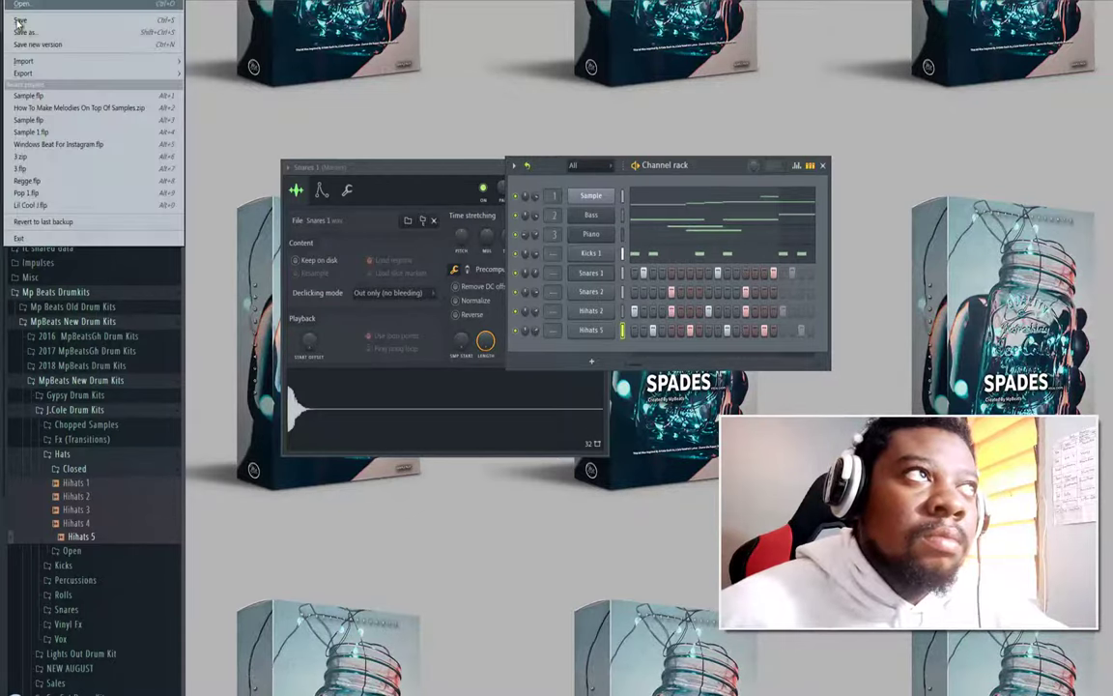
click(19, 21)
Step: Add the Open Hats 2 sample to the channel rack and sequence it on steps 5 and 15
click(69, 468)
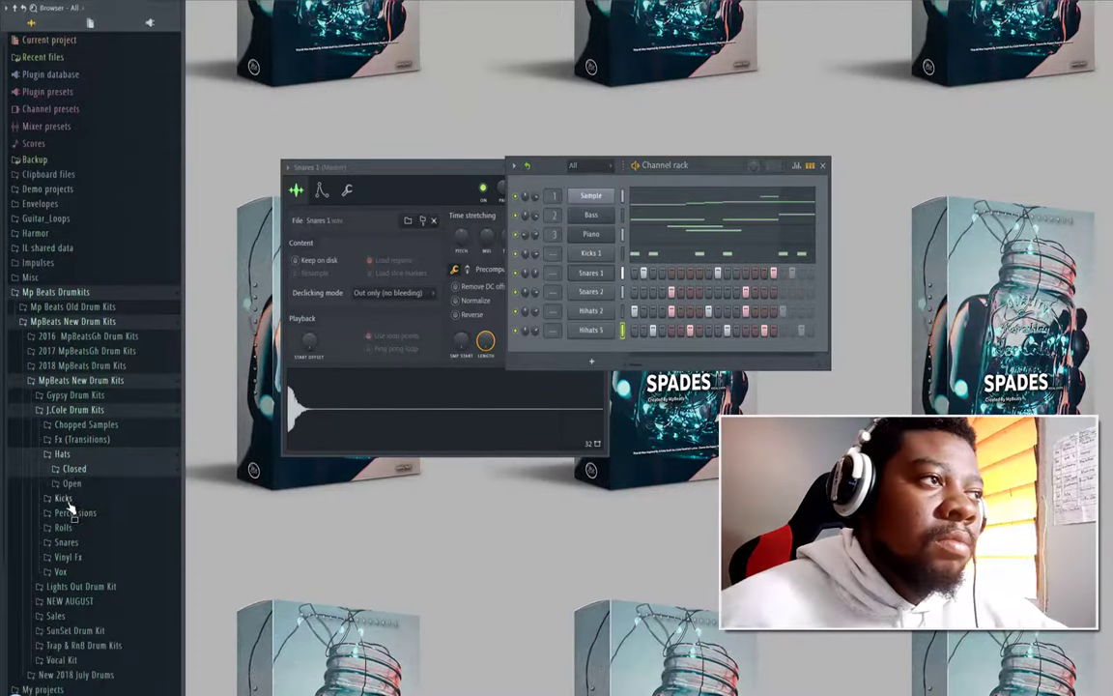
click(69, 483)
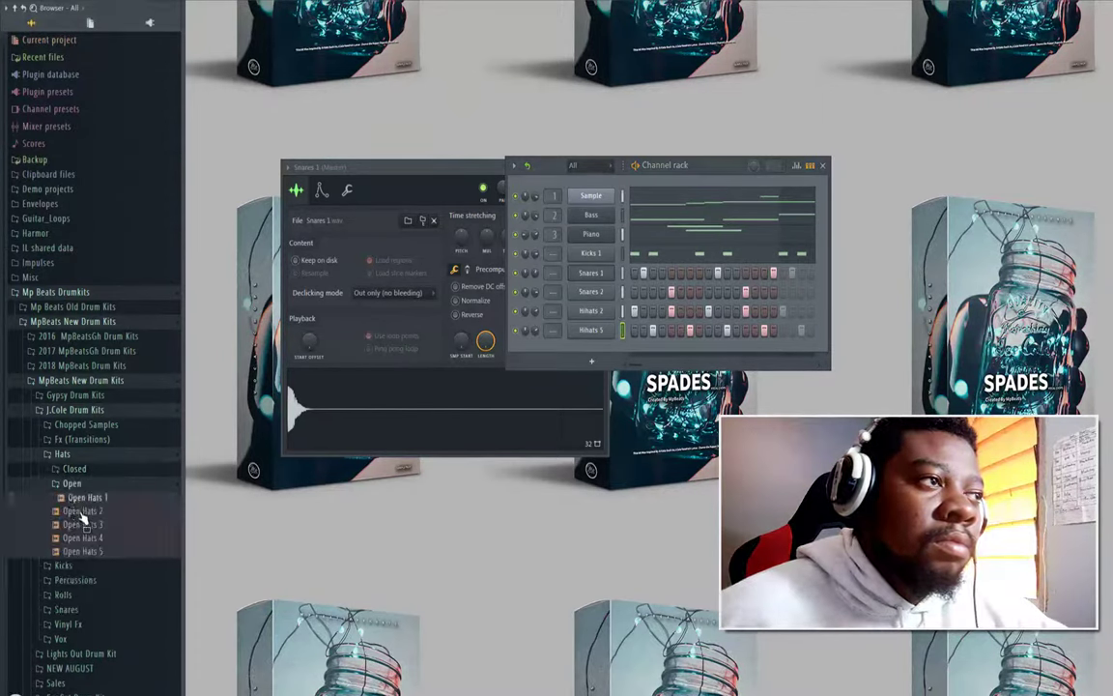
drag(87, 520, 534, 353)
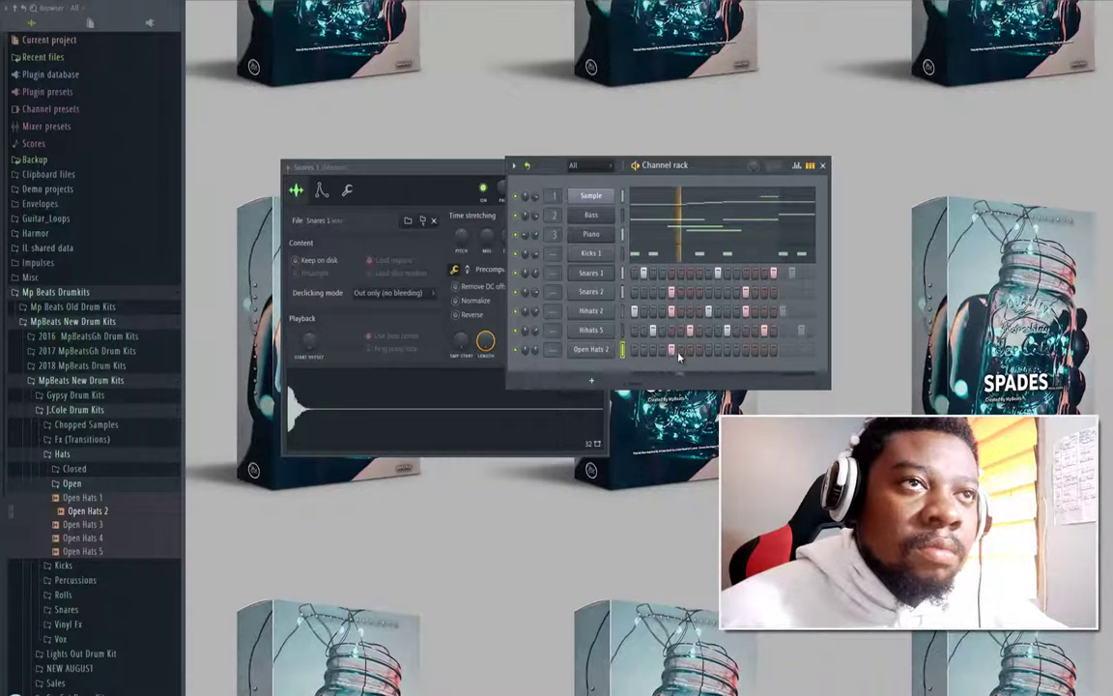
click(764, 354)
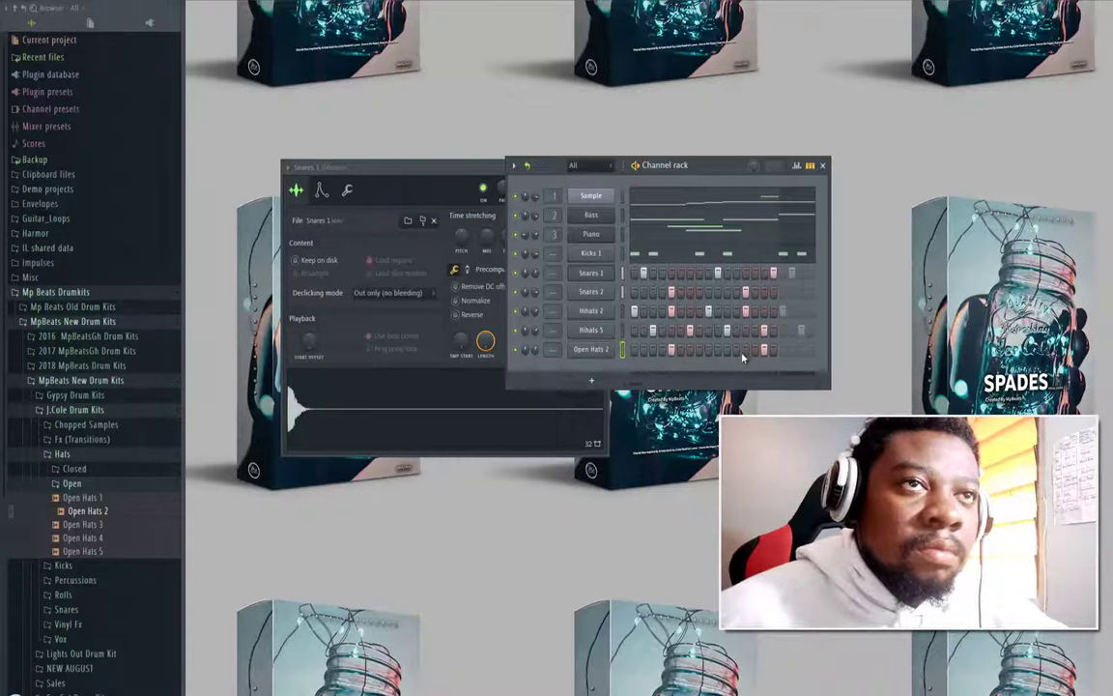
Step: Normalize the Open Hats 2 sample in its channel settings
click(588, 349)
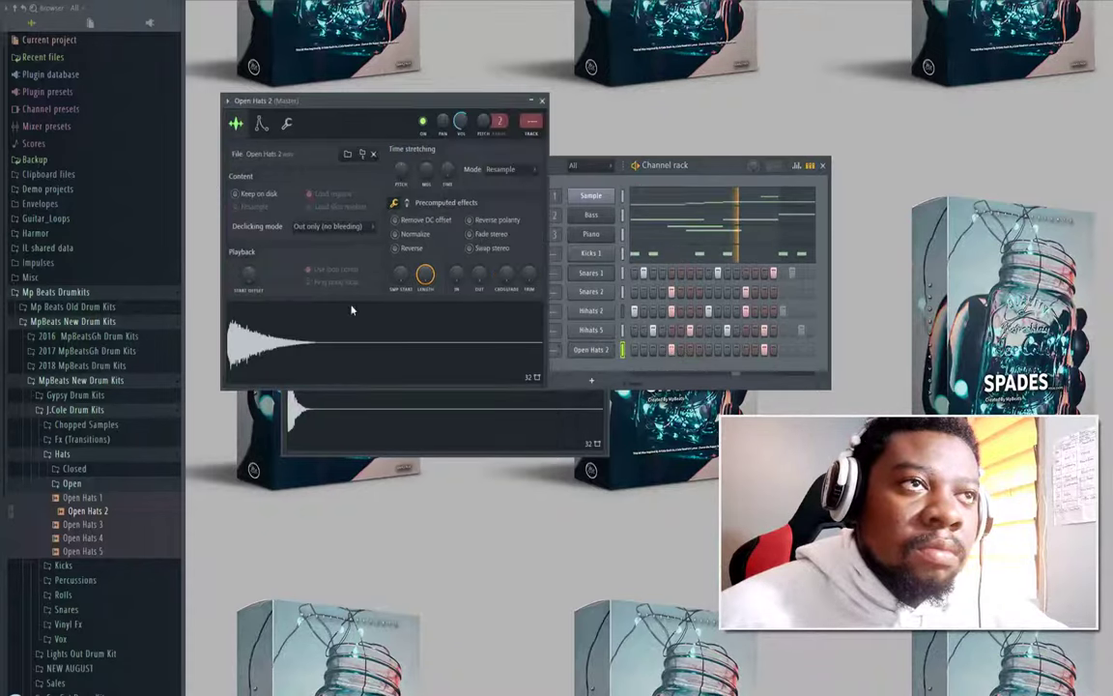
click(395, 234)
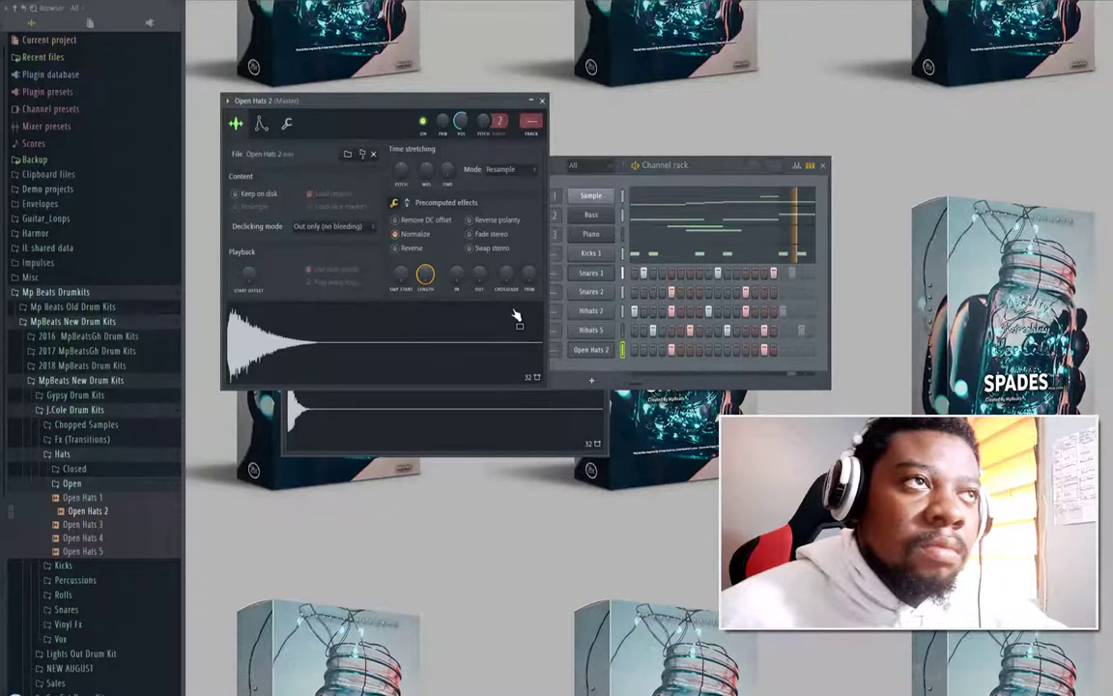
click(542, 102)
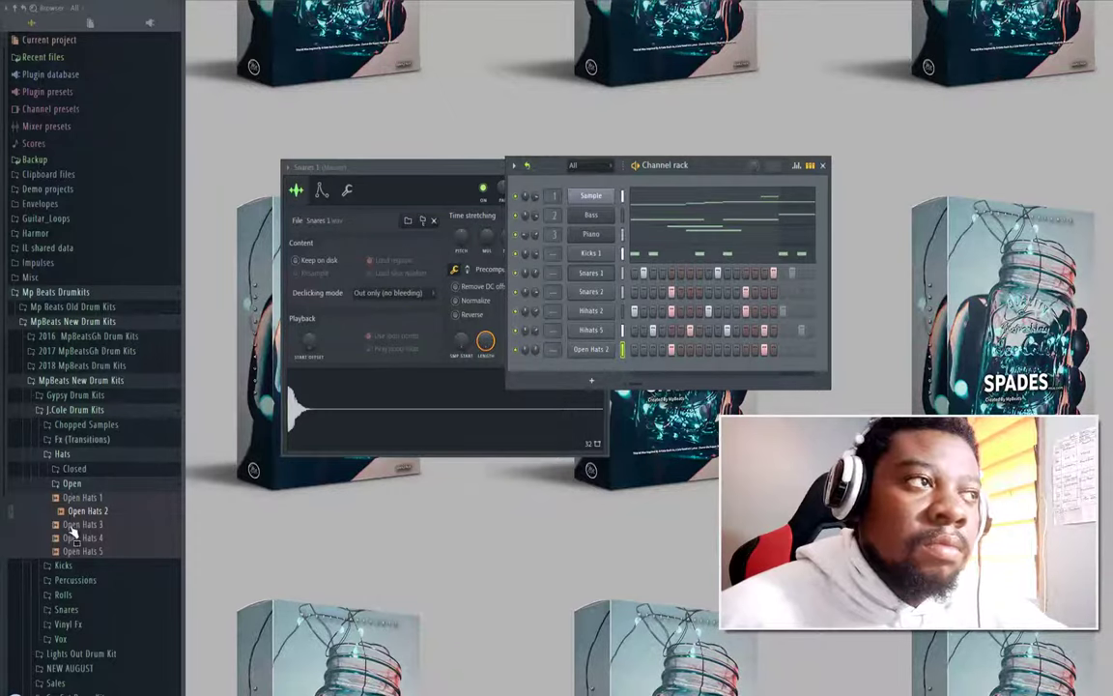
Step: Audition the Vinyl Fx 2 sample from the J.Cole Drum Kits' Vinyl Fx folder
click(72, 483)
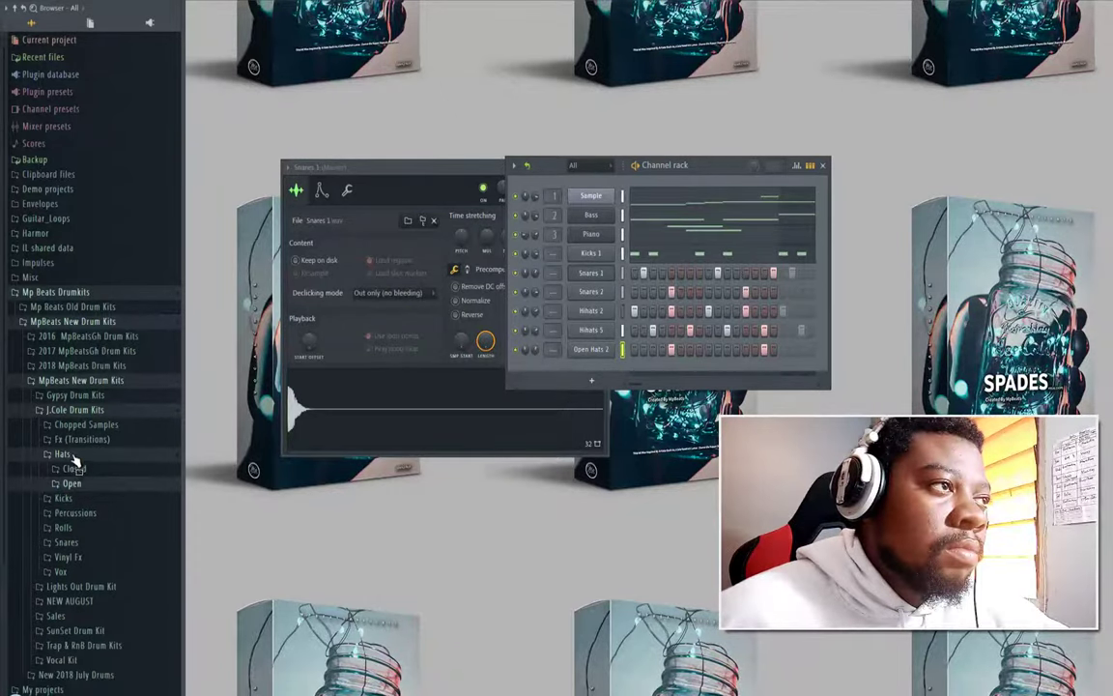
click(72, 456)
click(69, 529)
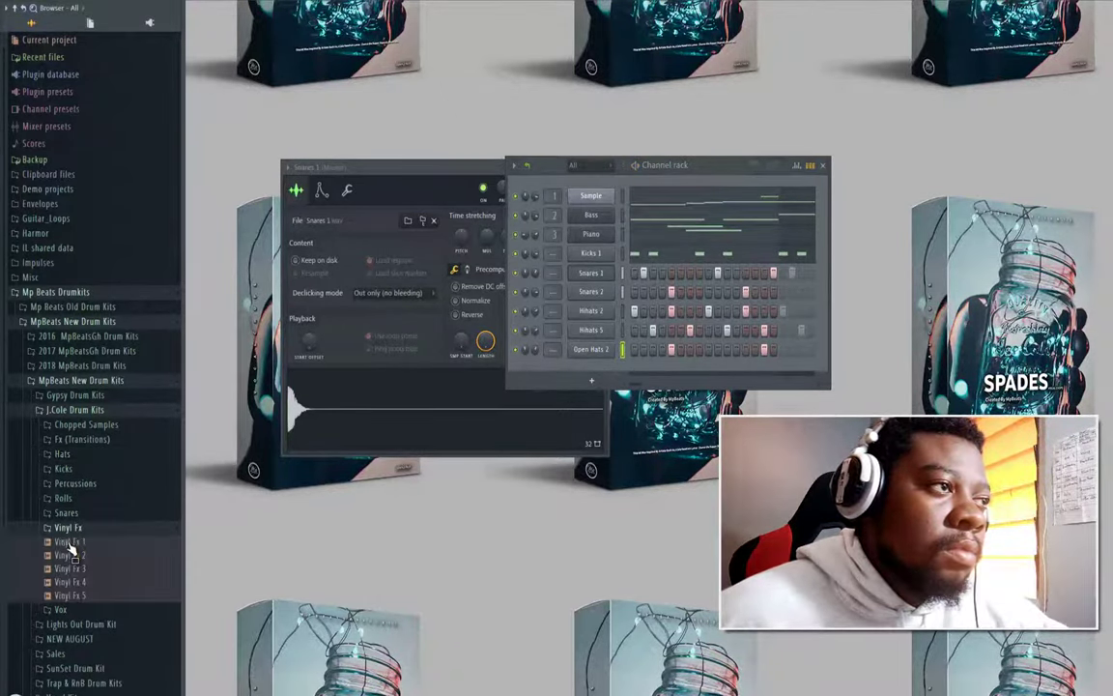
click(73, 557)
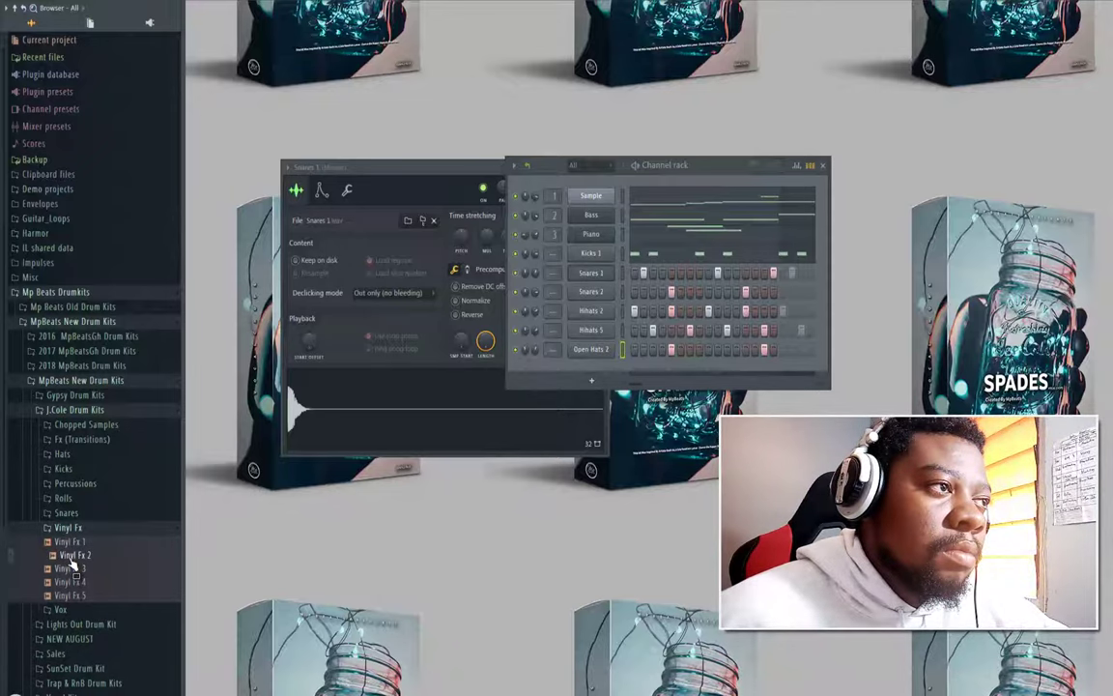
Step: Place Pattern 1 on playlist Track 1 and Vinyl Fx 2 on Track 2, both starting at bar 1, and play the arrangement
click(557, 1)
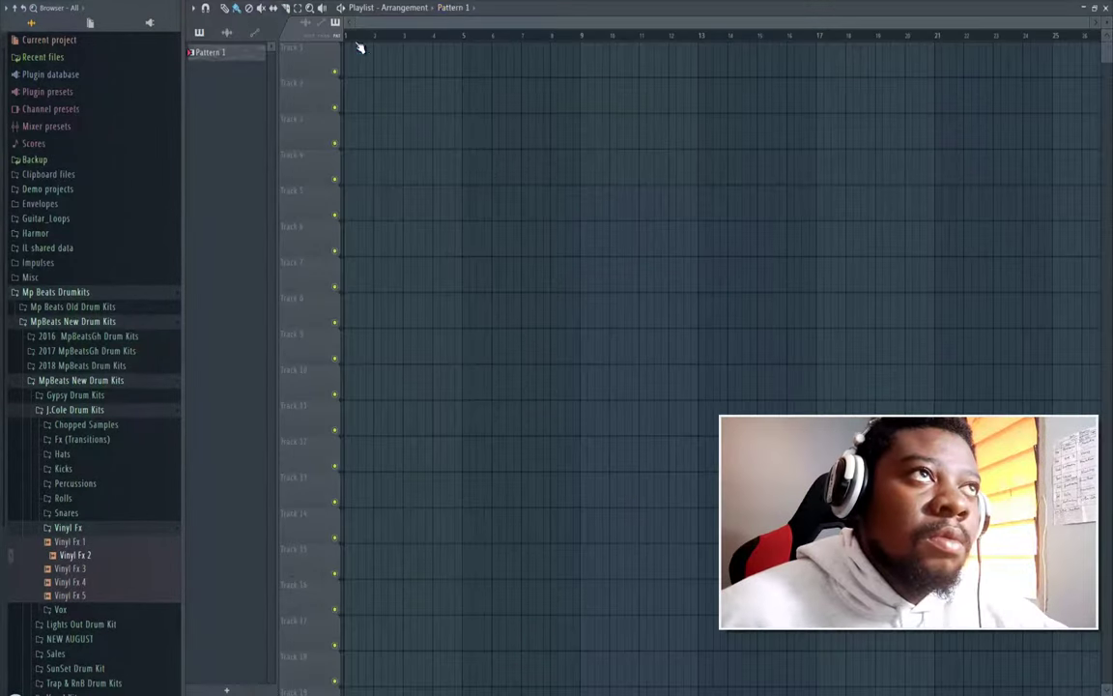
click(458, 8)
drag(425, 54, 335, 61)
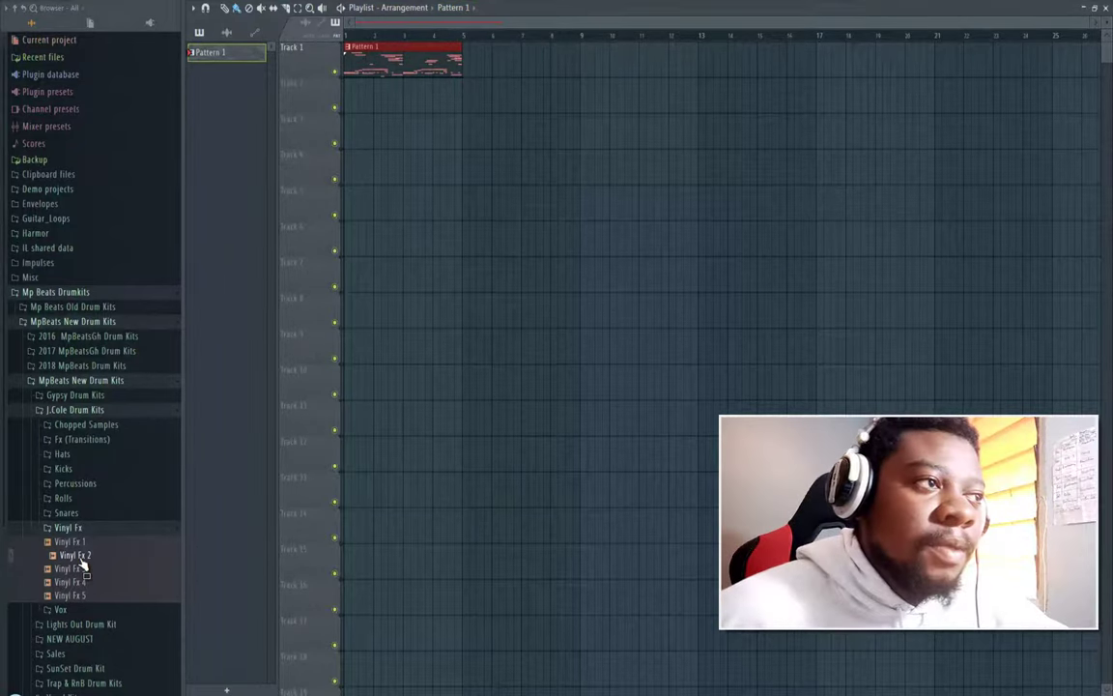
drag(83, 565, 84, 128)
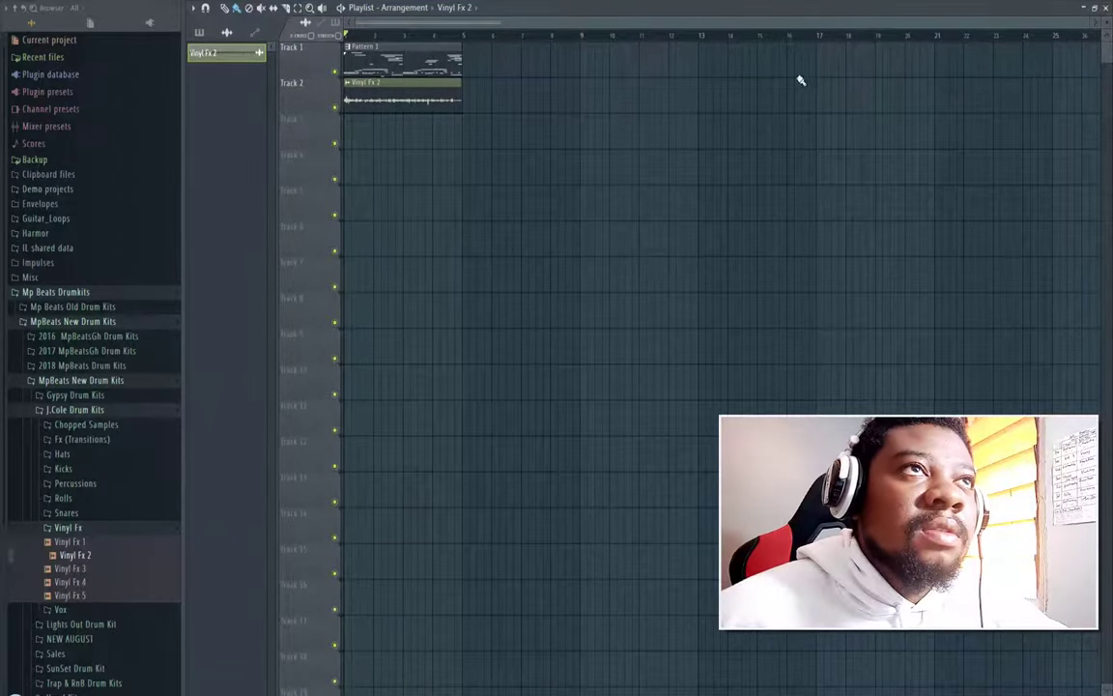
key(space)
Step: Add the Vox 1 sample from the Vox folder to the channel rack
key(F6)
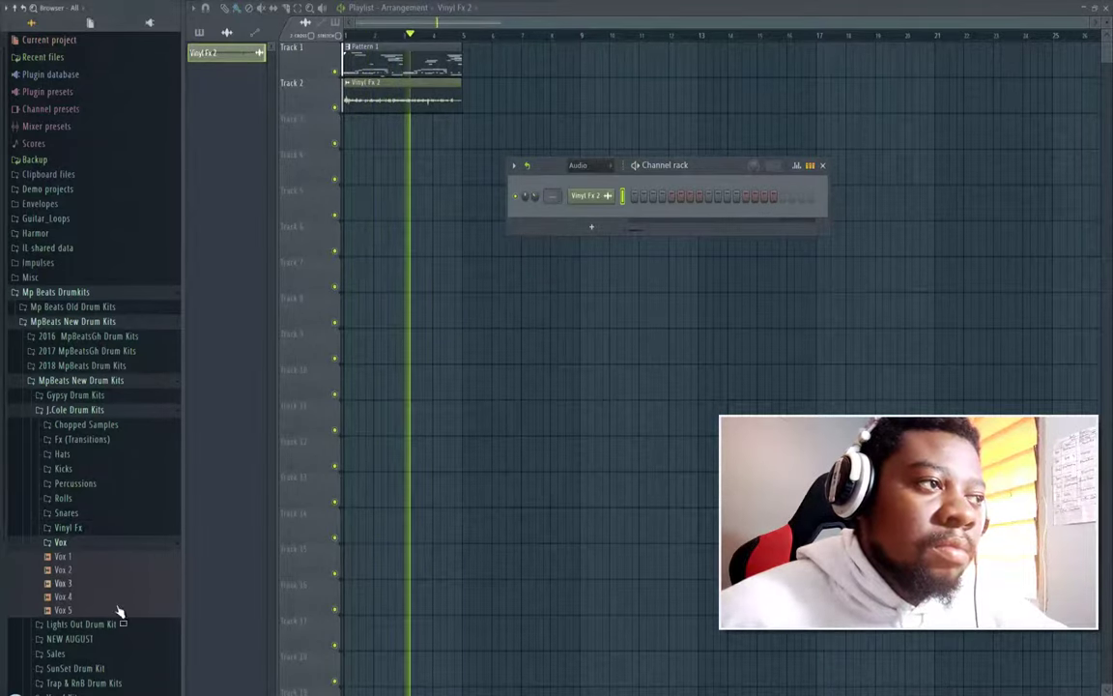
click(58, 610)
drag(64, 561, 594, 223)
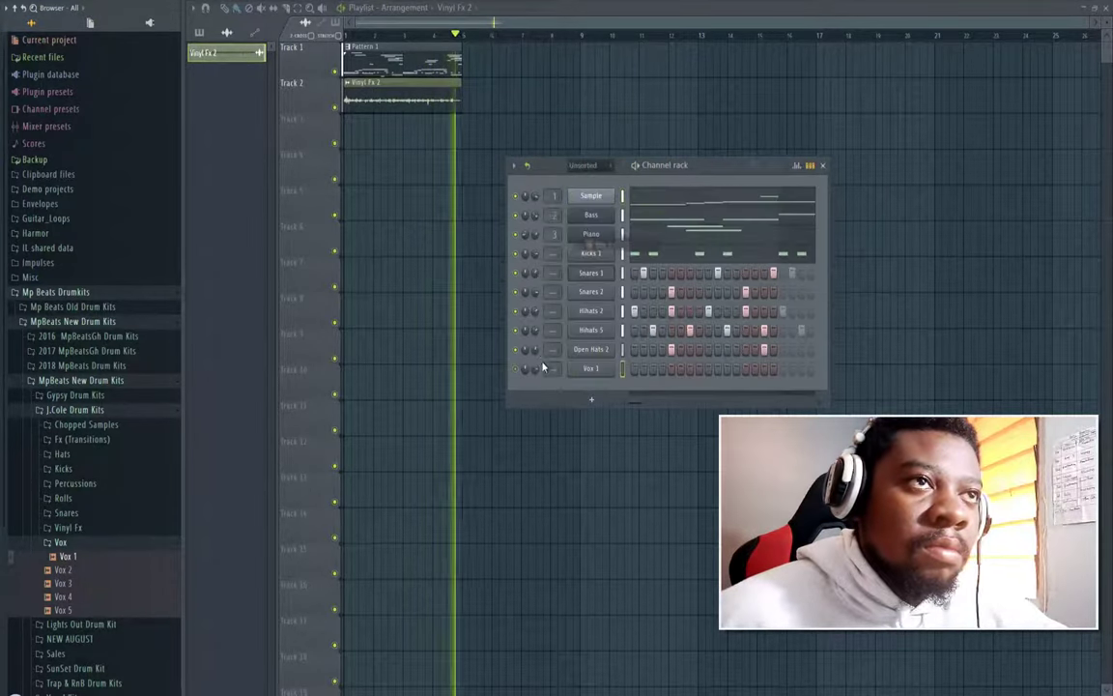
Step: Try Vox 1 on steps 10, 9, 13 and 12 during playback, and settle on step 11
click(717, 370)
right_click(717, 372)
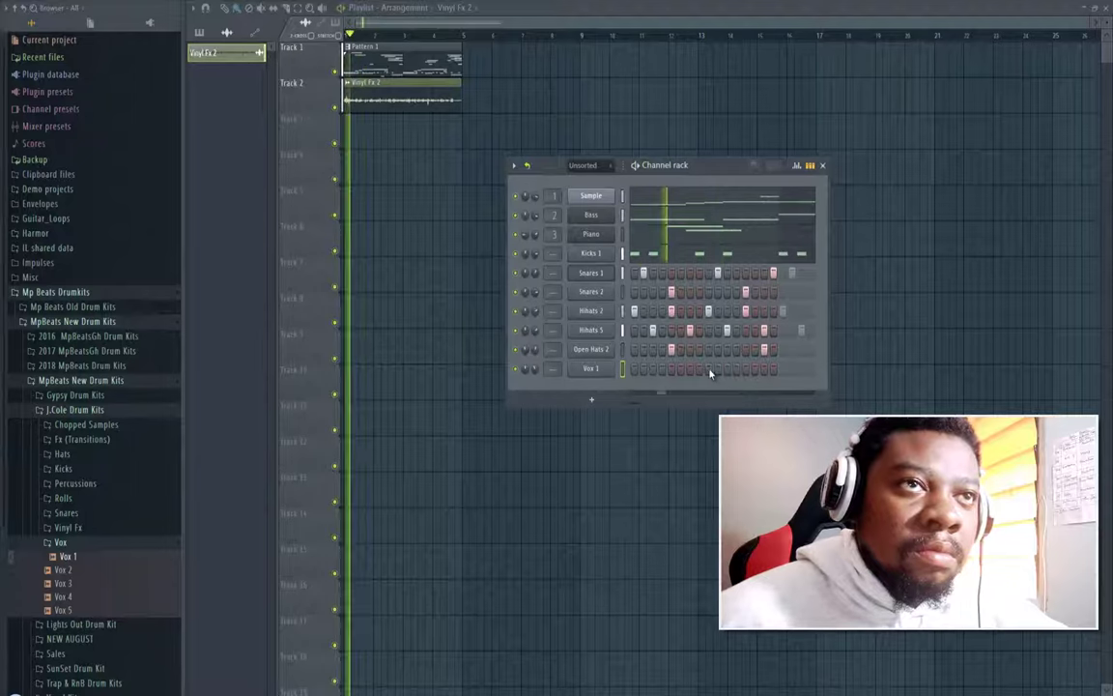
click(709, 372)
right_click(709, 372)
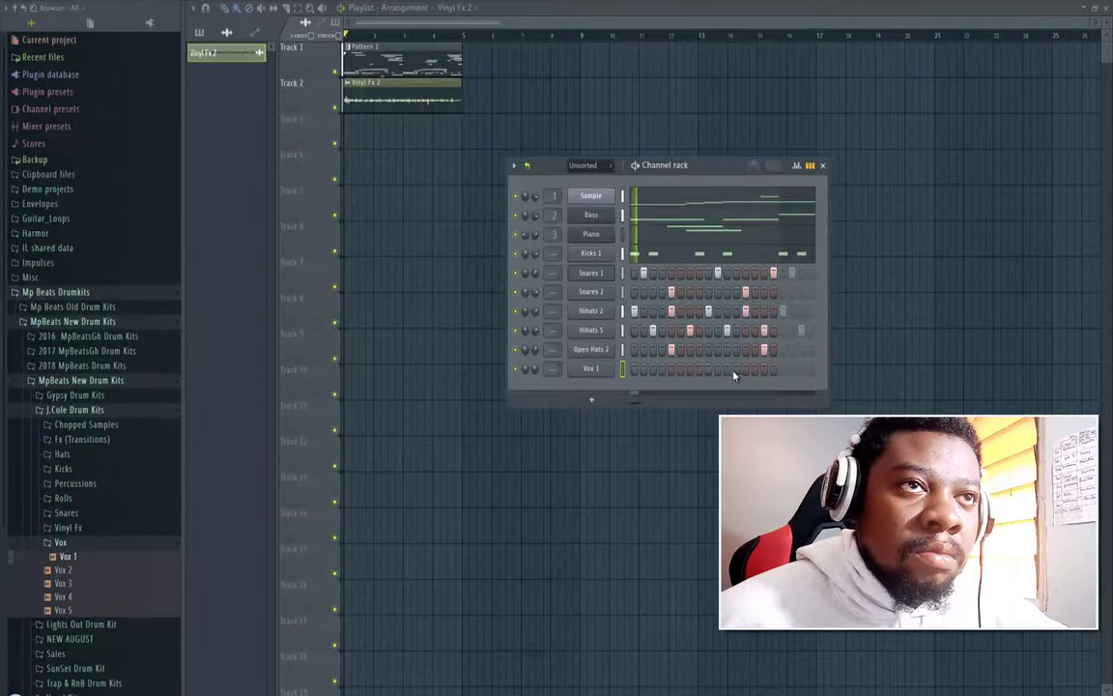
click(745, 371)
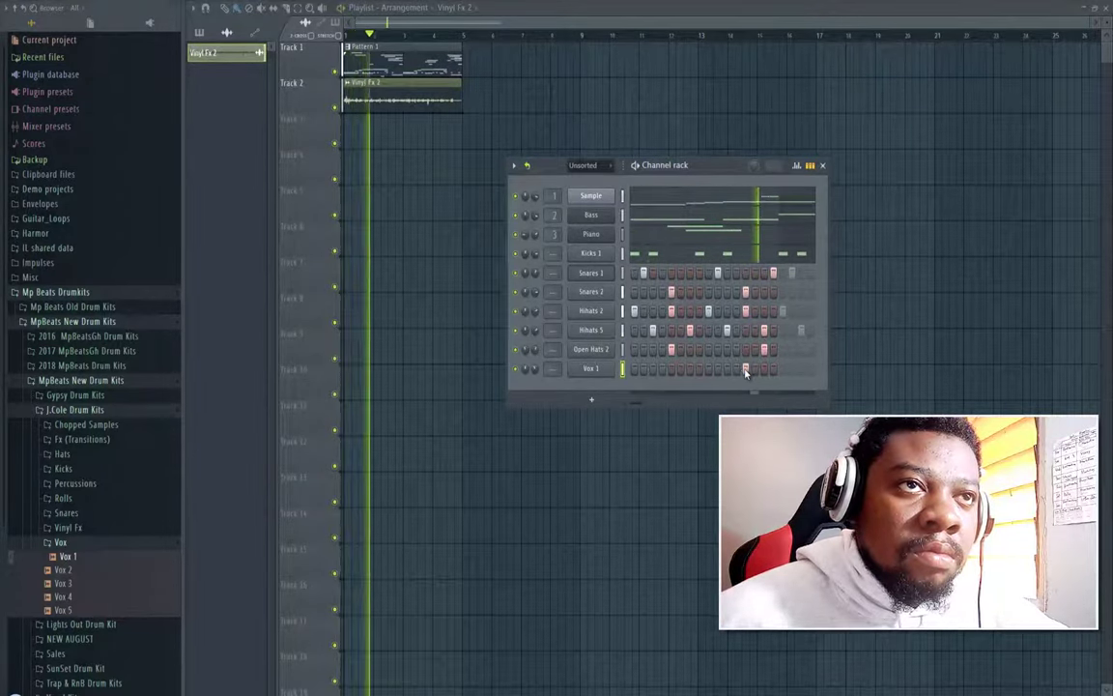
right_click(745, 371)
click(737, 371)
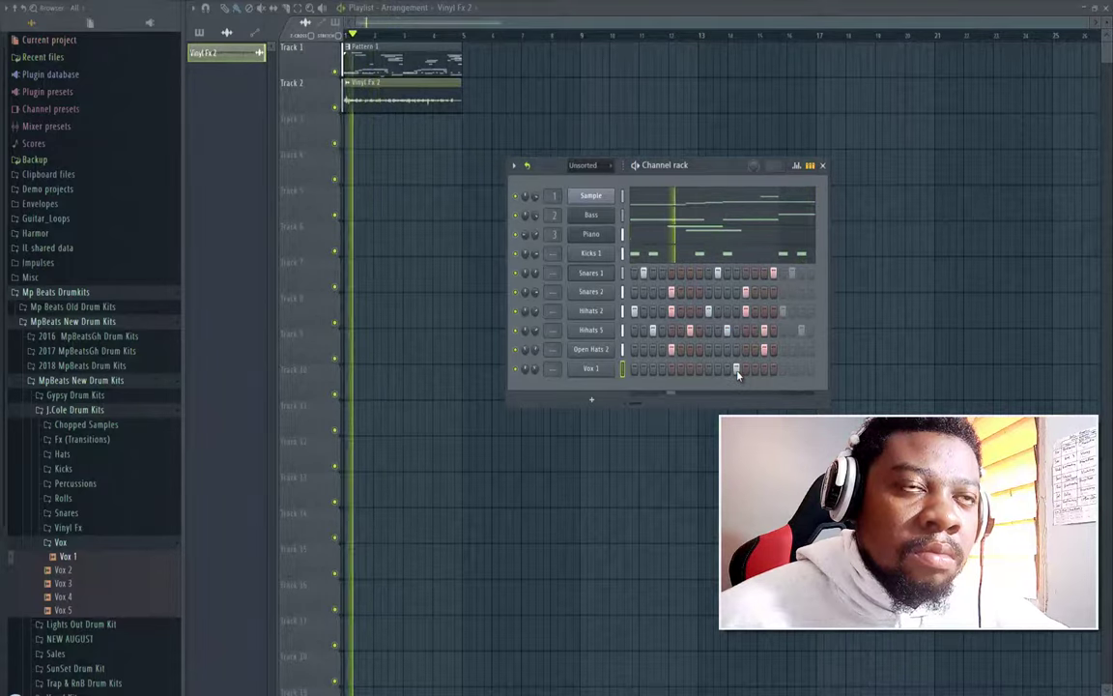
right_click(737, 372)
click(726, 371)
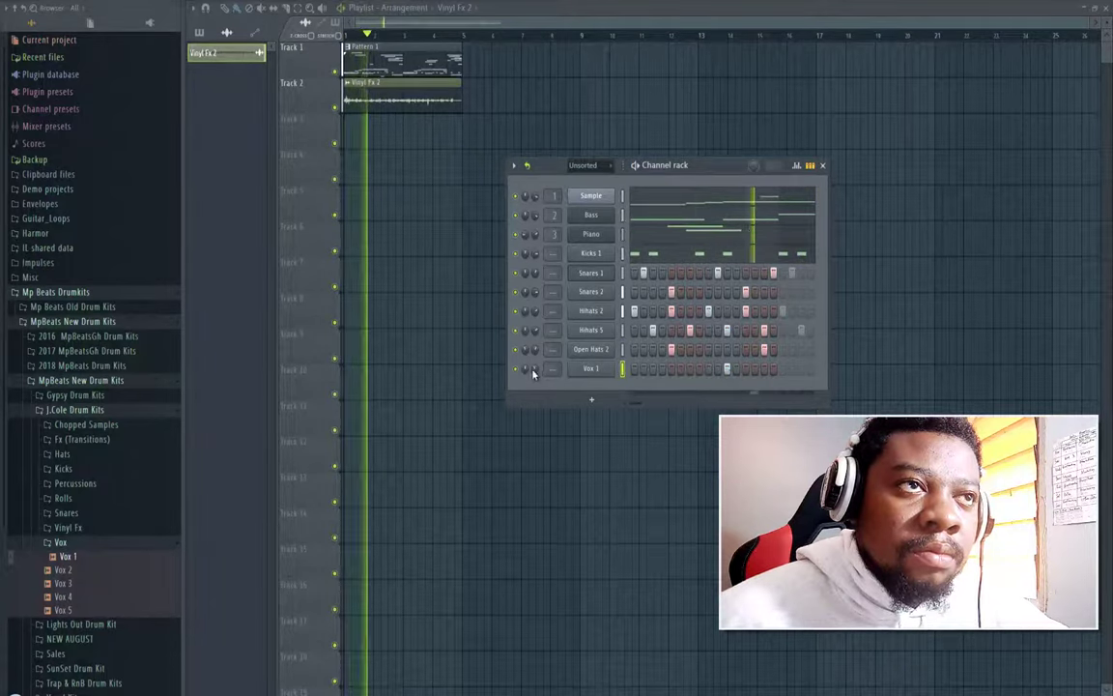
Step: Open the Vox 1 sample in the Edison audio editor, detect its pitch regions, and return to the Vox 1 channel
click(589, 369)
right_click(456, 384)
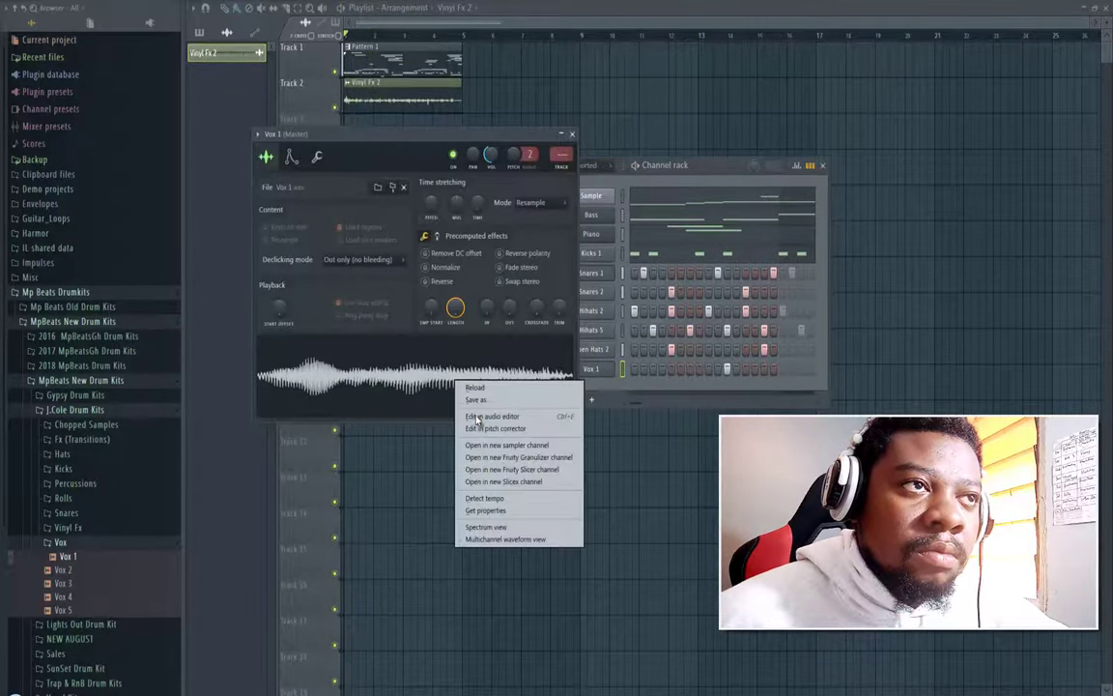
click(488, 415)
right_click(465, 303)
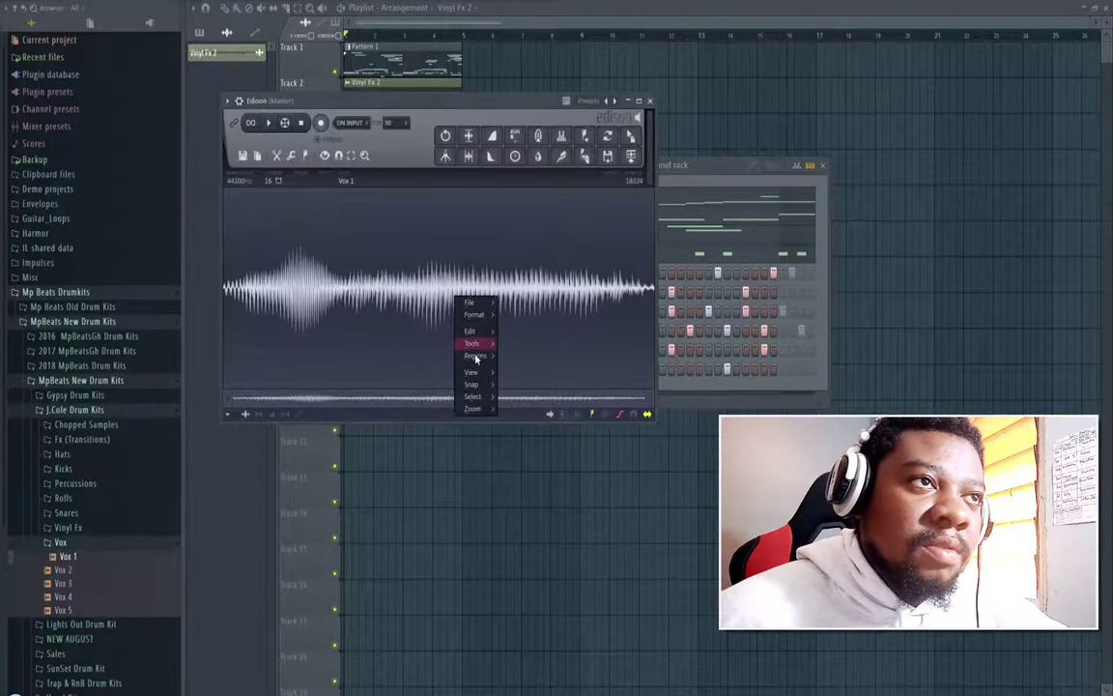
mouse_move(478, 356)
click(538, 517)
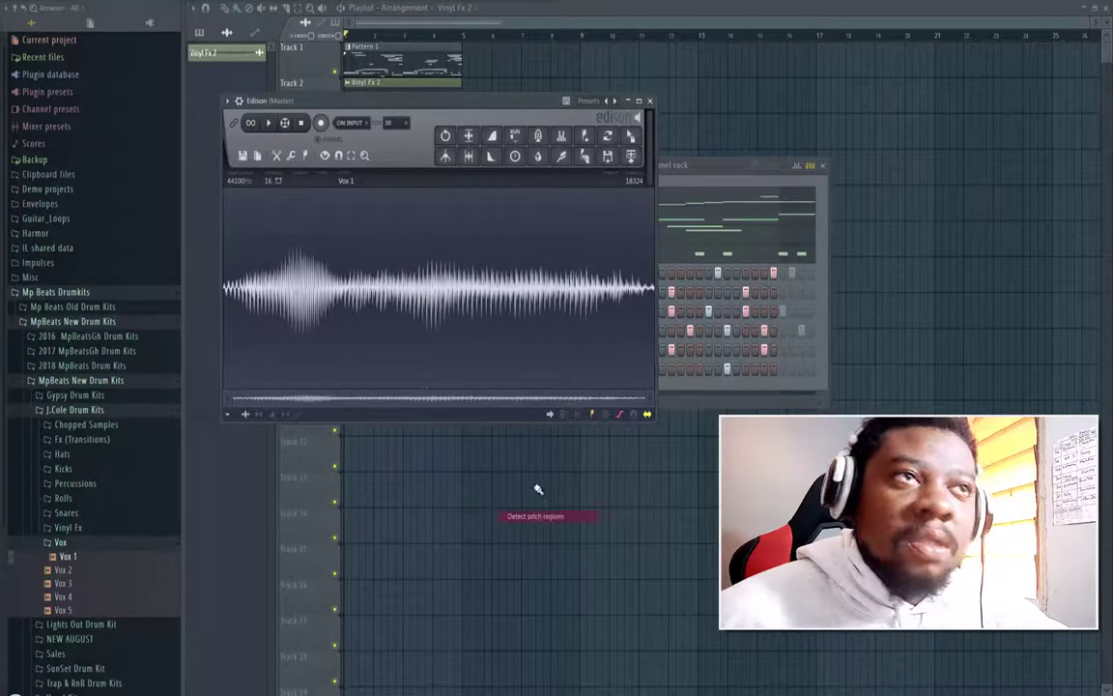
click(706, 169)
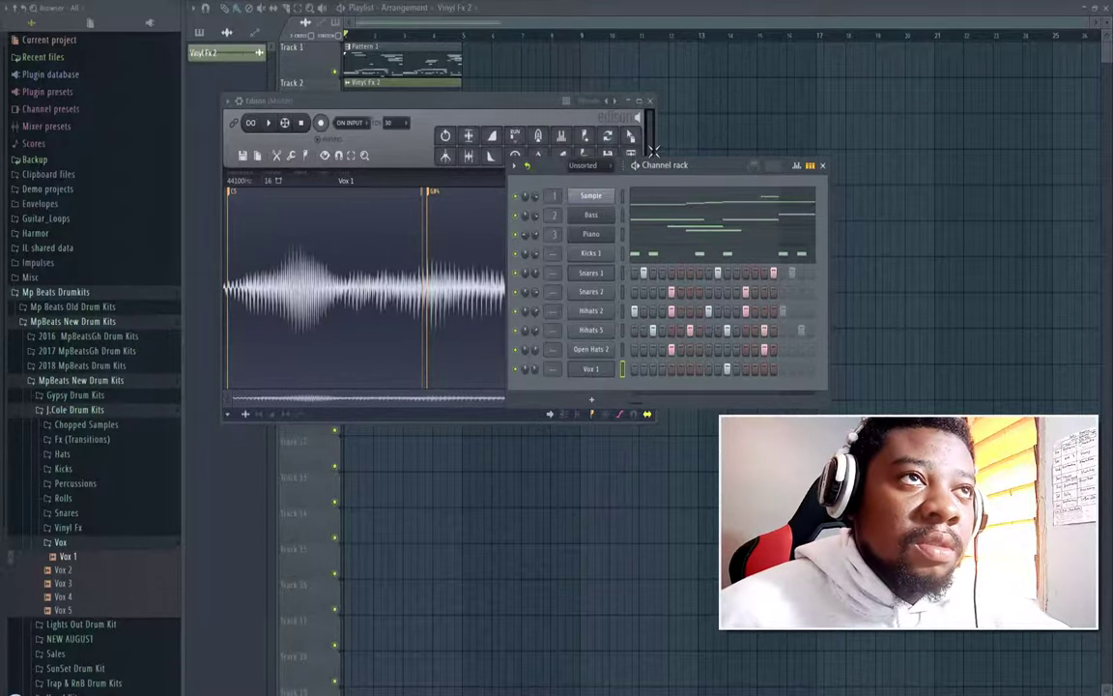
click(651, 101)
click(591, 371)
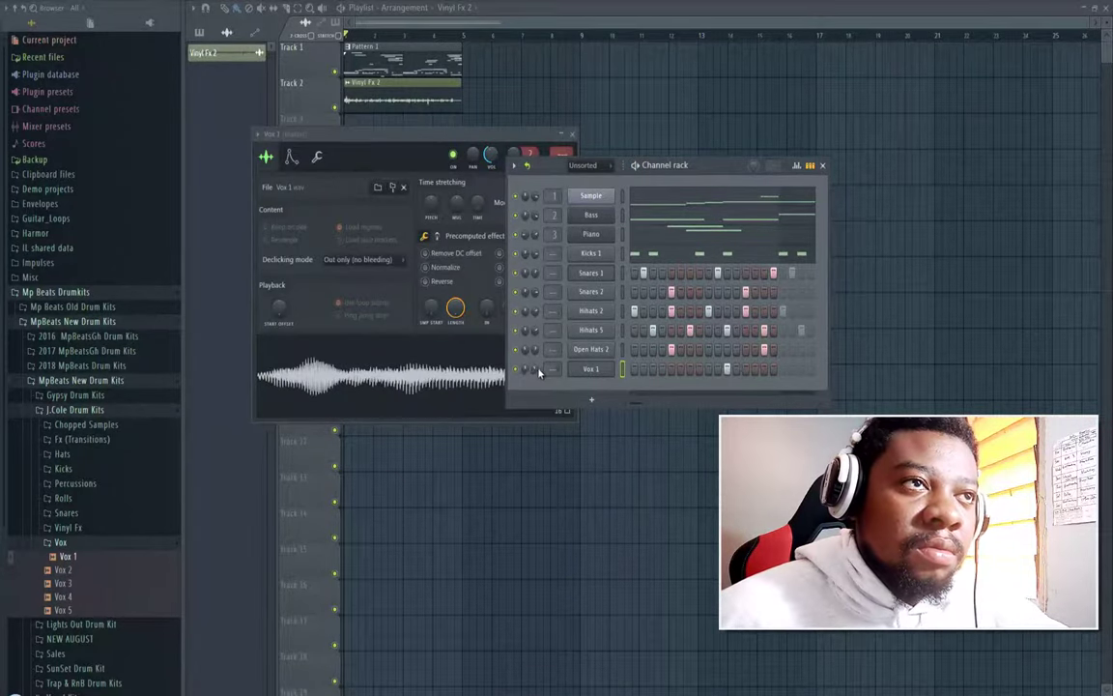
Step: Audition the samples in the Rolls folder and place Rolls 5 on playlist Track 3, starting halfway through bar 4
click(58, 542)
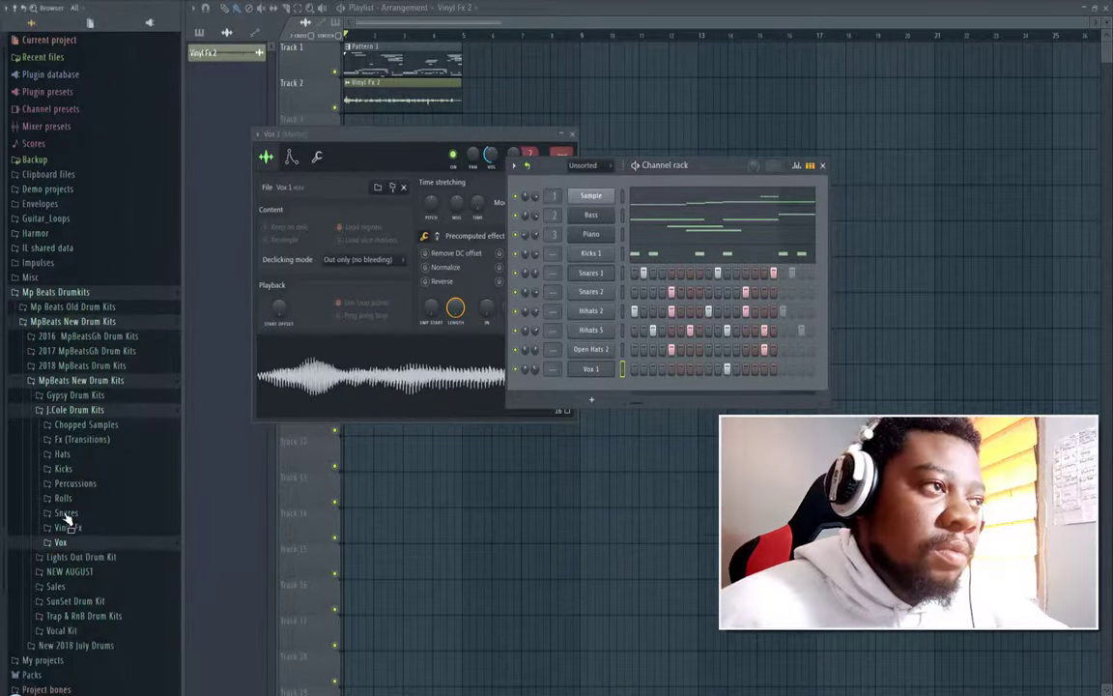
click(63, 498)
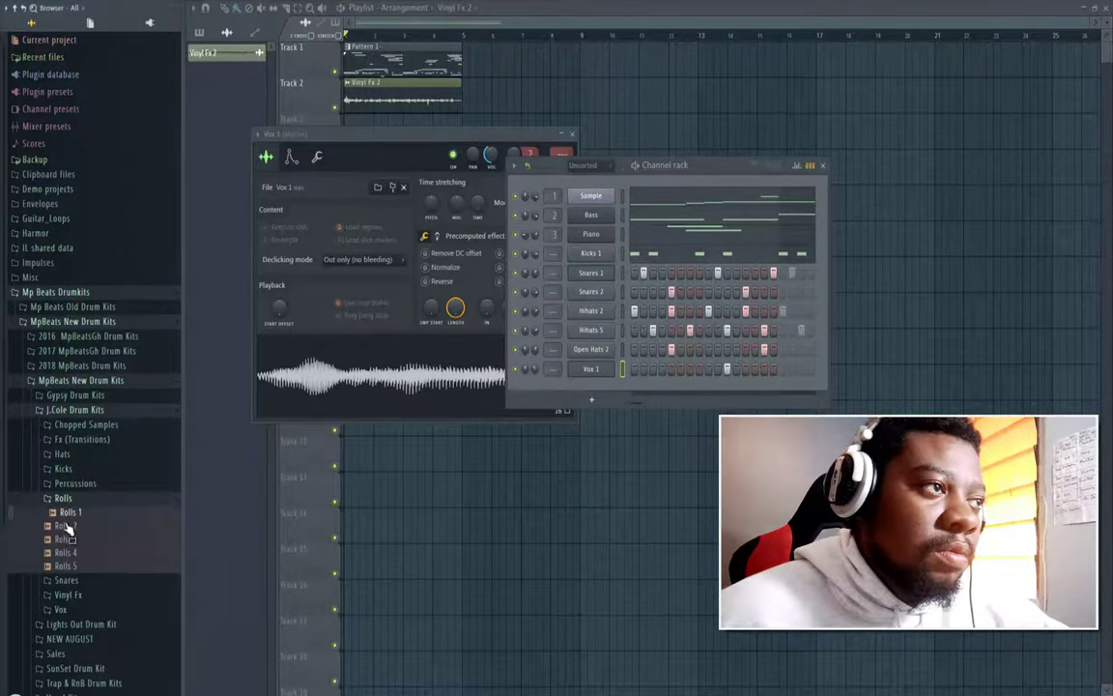
click(65, 529)
click(66, 541)
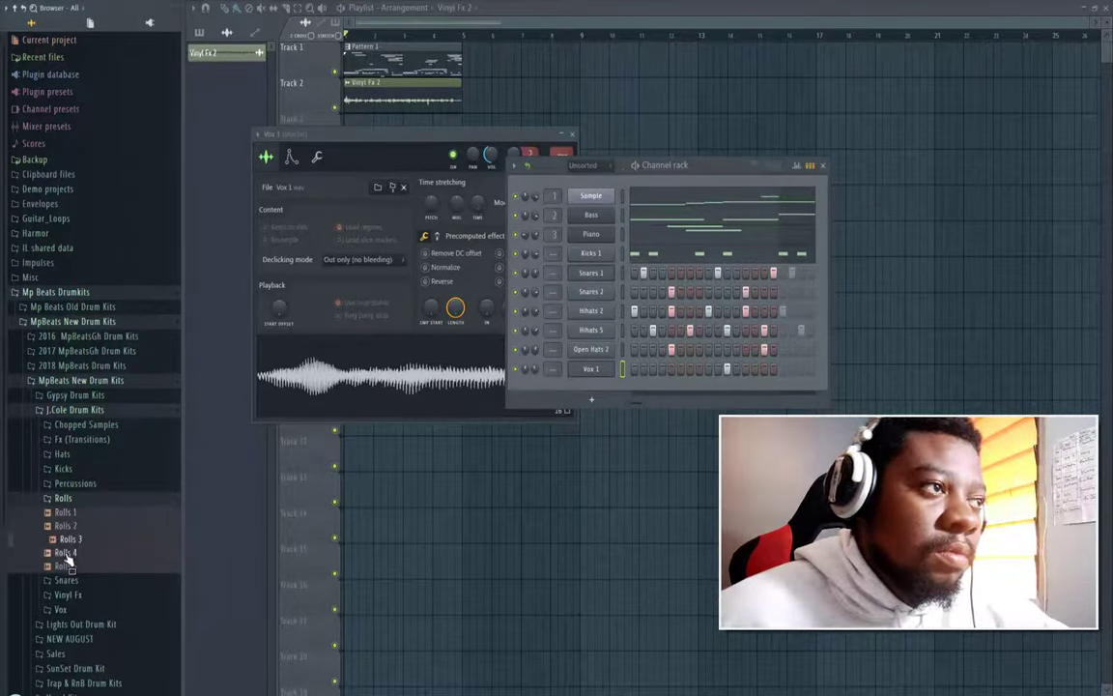
click(65, 554)
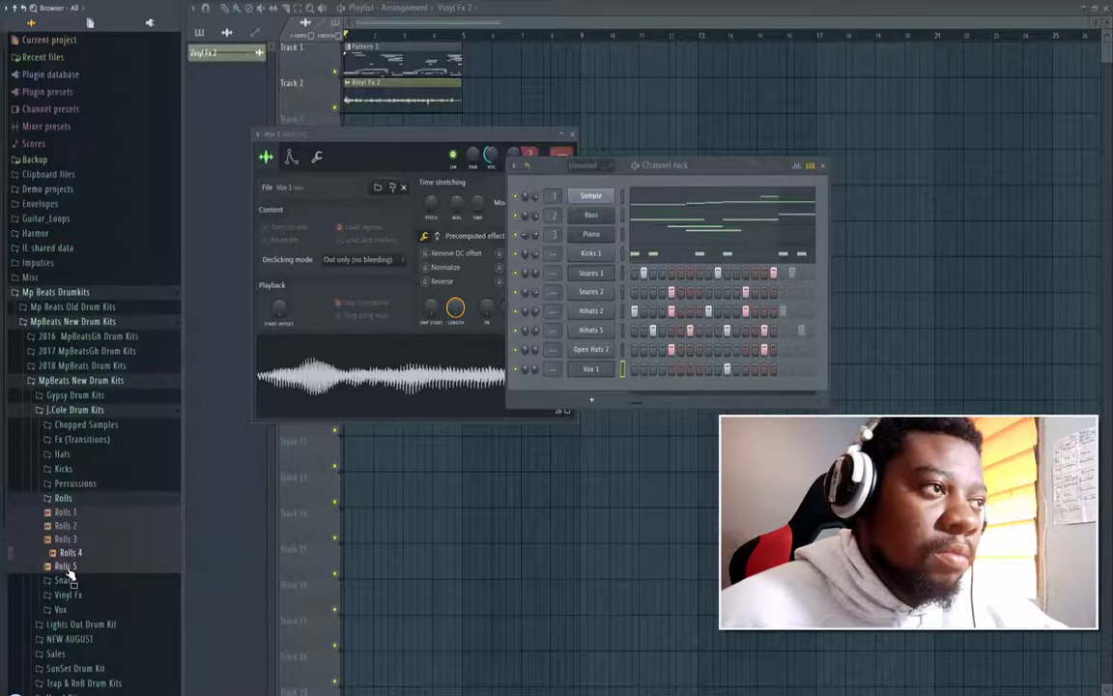
click(68, 567)
drag(425, 206, 452, 128)
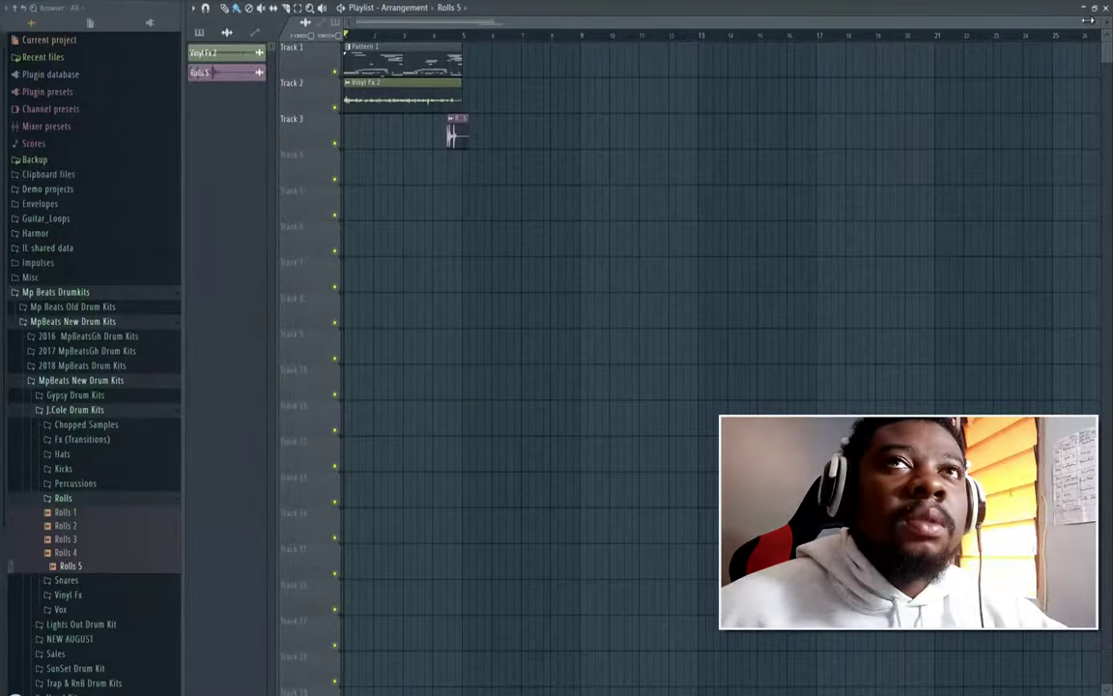
Step: Make the Rolls 5 and Vinyl Fx 2 clips end at bar 5, and shorten Pattern 1 to end where Rolls 5 starts
mouse_move(1094, 23)
mouse_down()
mouse_move(608, 55)
mouse_move(479, 38)
mouse_move(532, 37)
mouse_up()
click(466, 35)
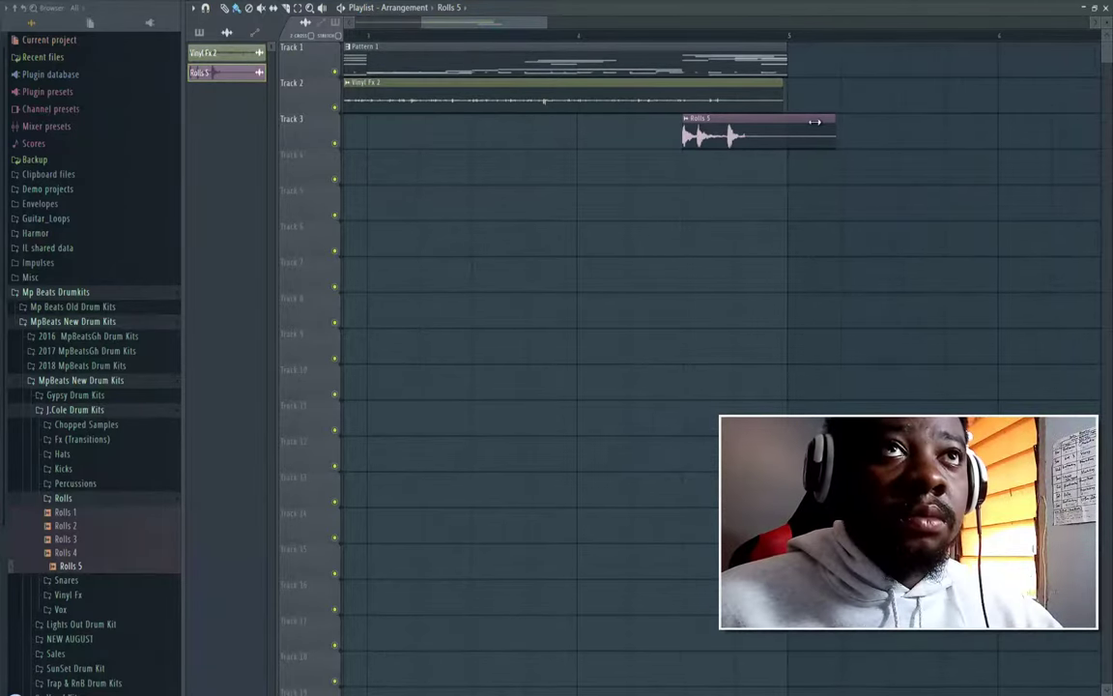
drag(835, 124, 785, 121)
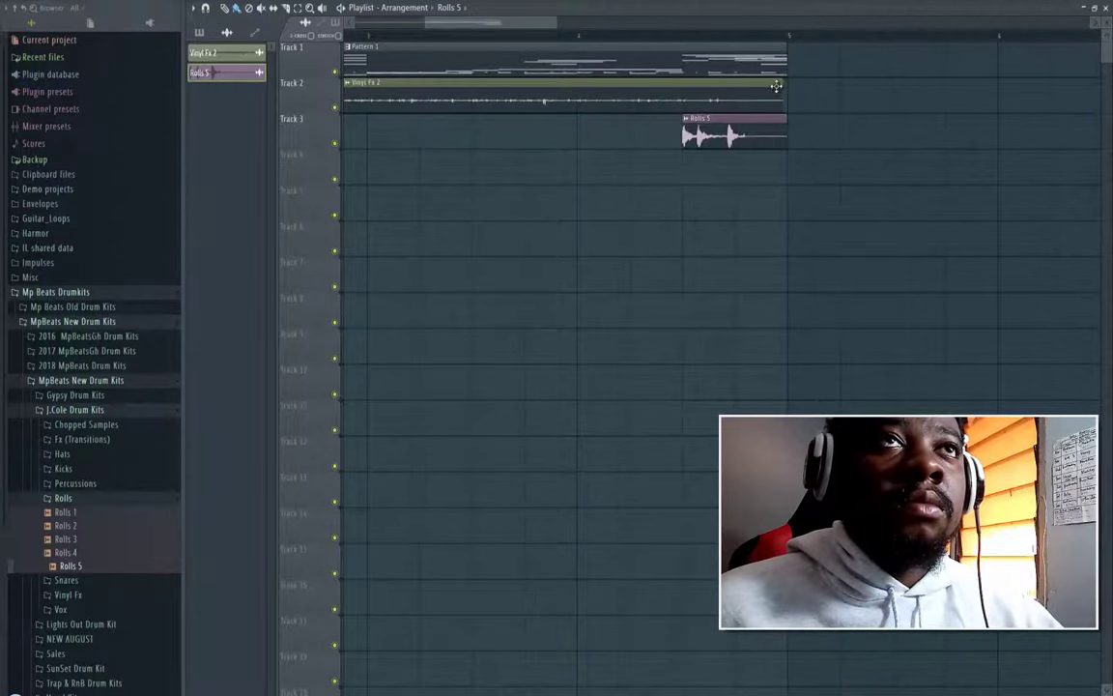
click(779, 86)
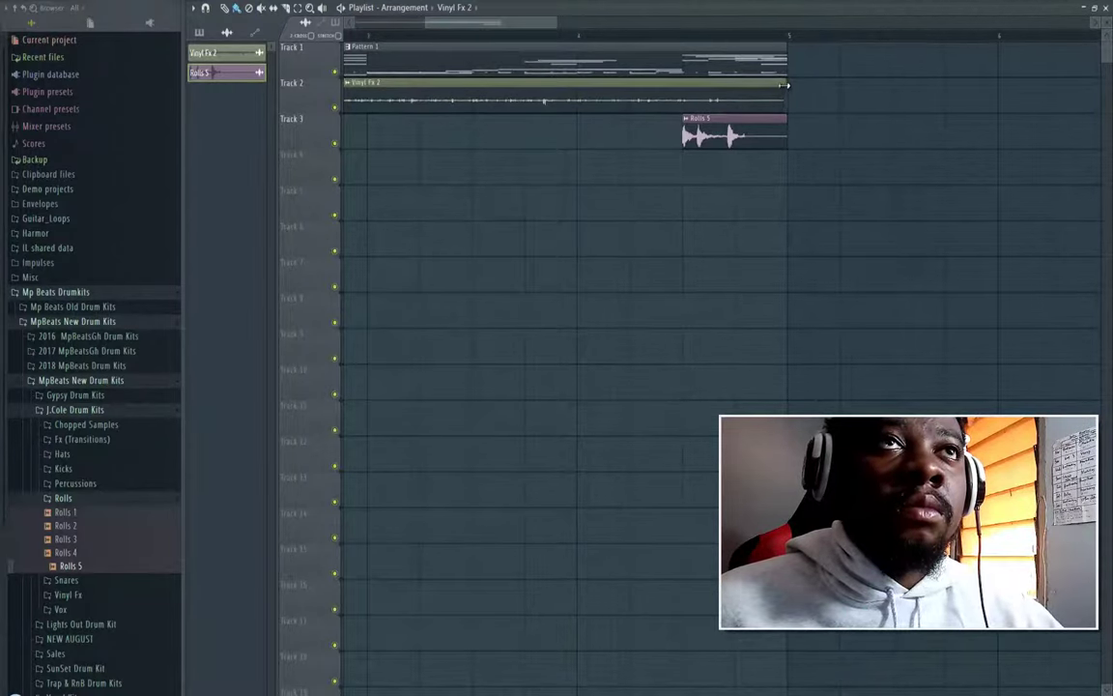
drag(786, 57, 689, 59)
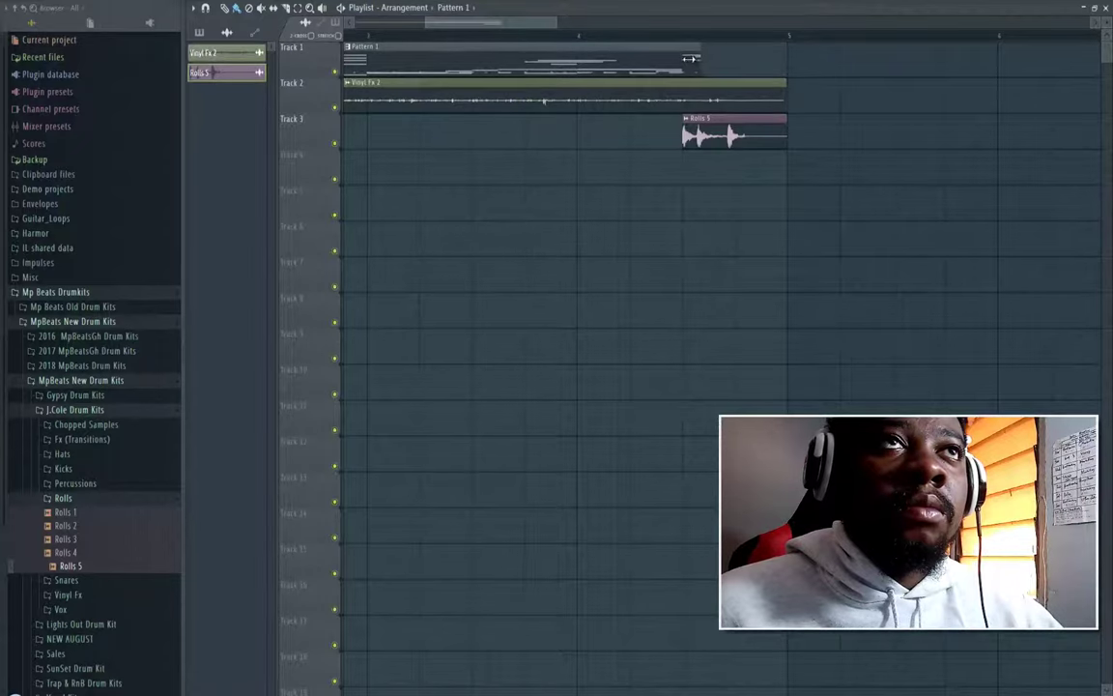
Step: Time-stretch the Rolls 5 sample to a longer length in its channel settings, and trim its clip back to bar 5
double_click(712, 128)
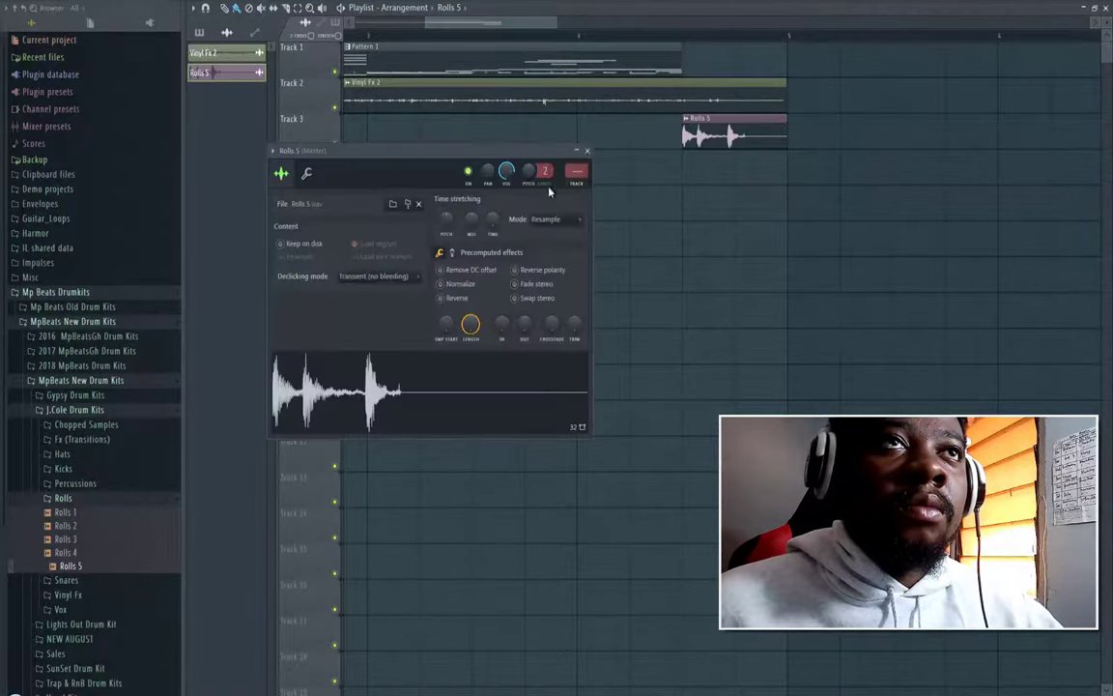
click(1108, 8)
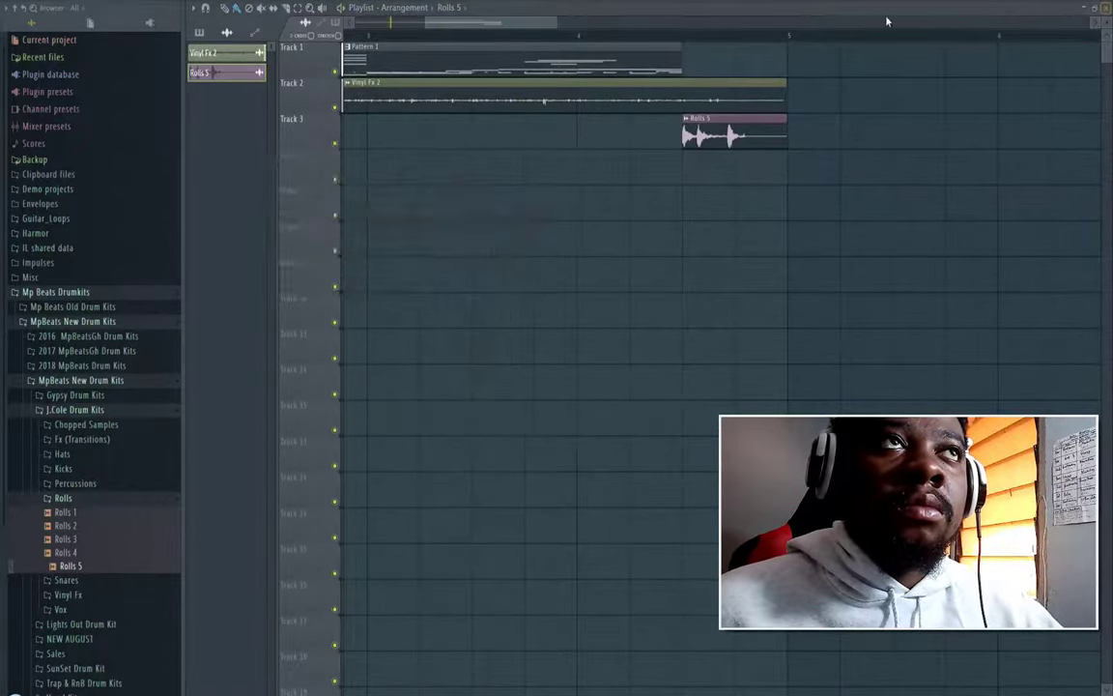
click(699, 166)
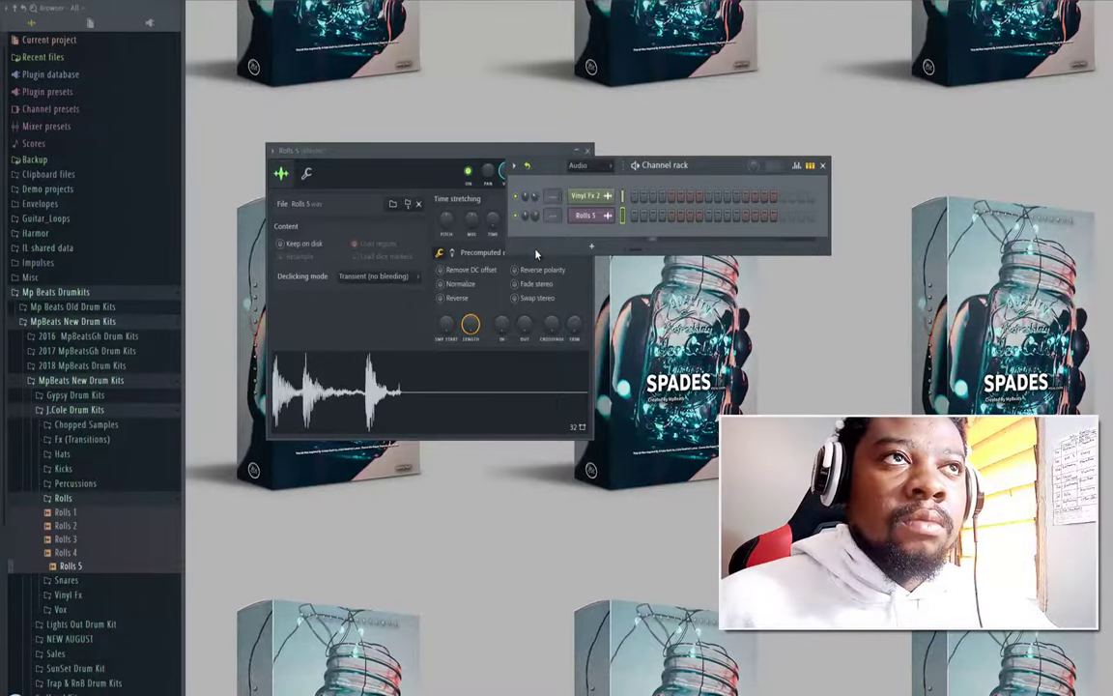
click(508, 2)
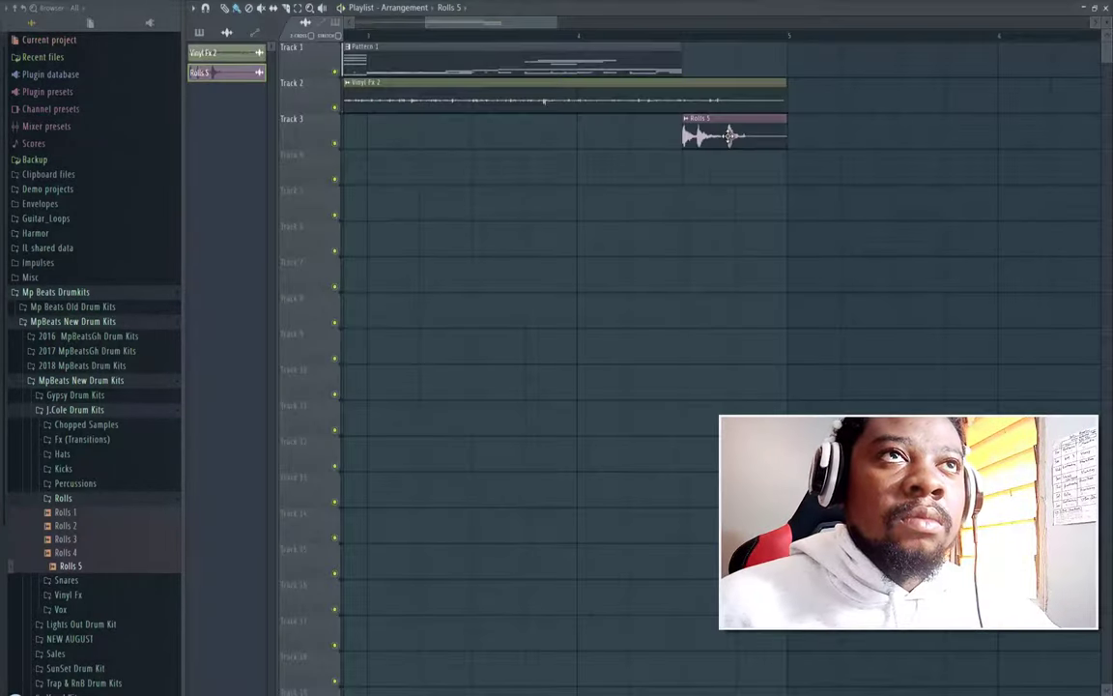
double_click(731, 136)
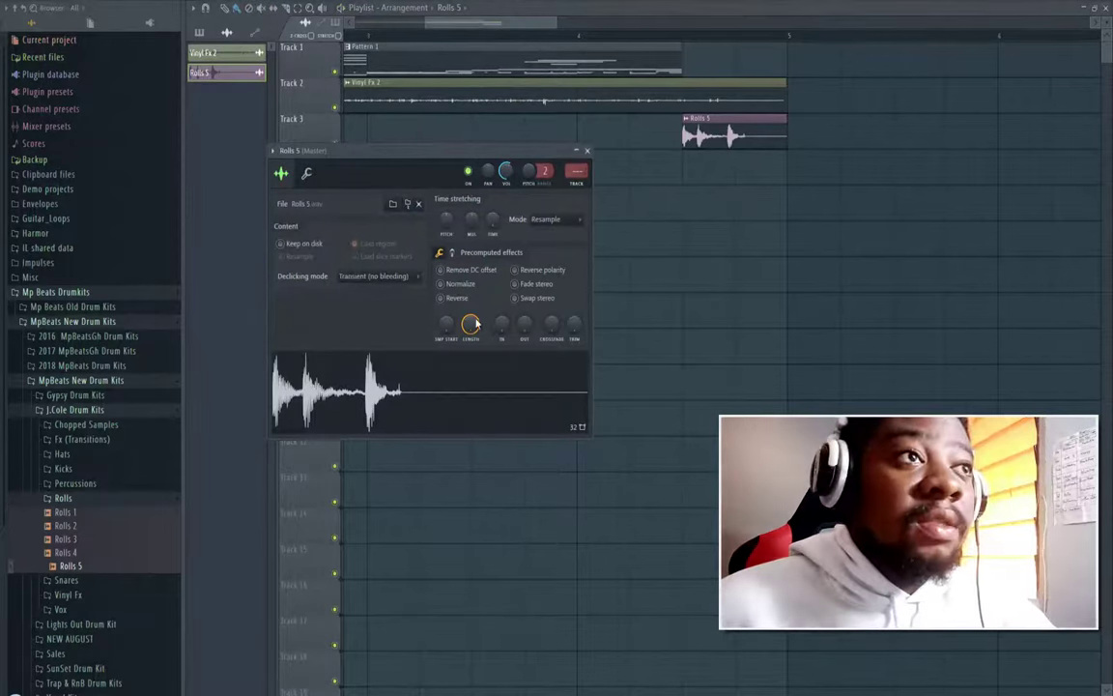
right_click(493, 222)
click(508, 233)
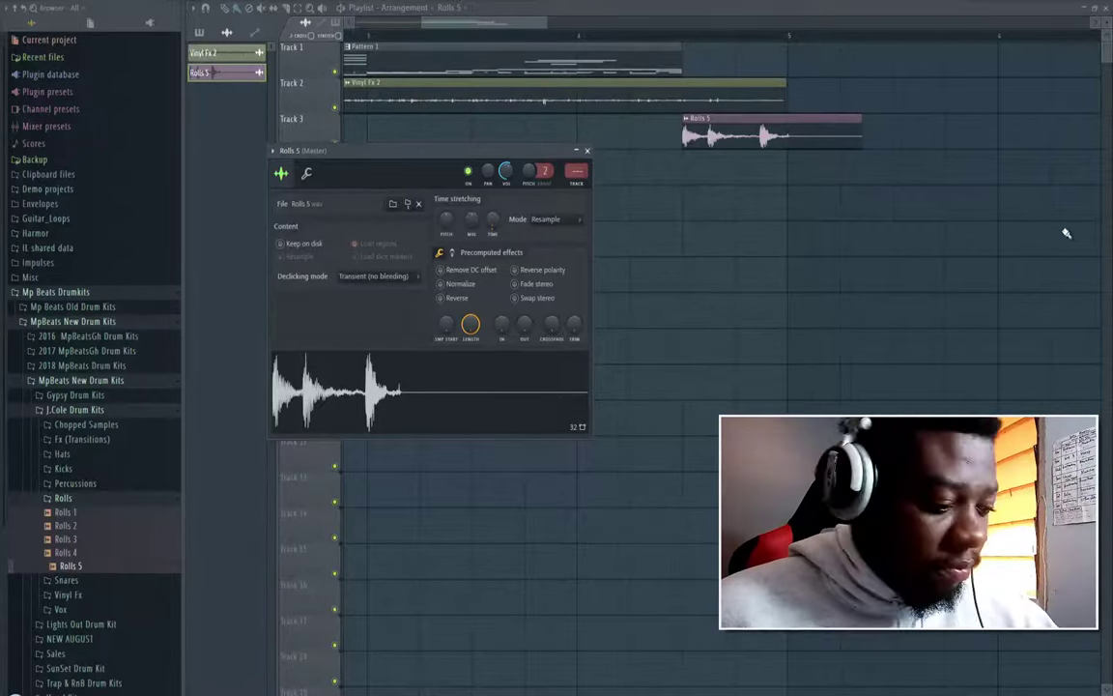
drag(859, 124, 790, 127)
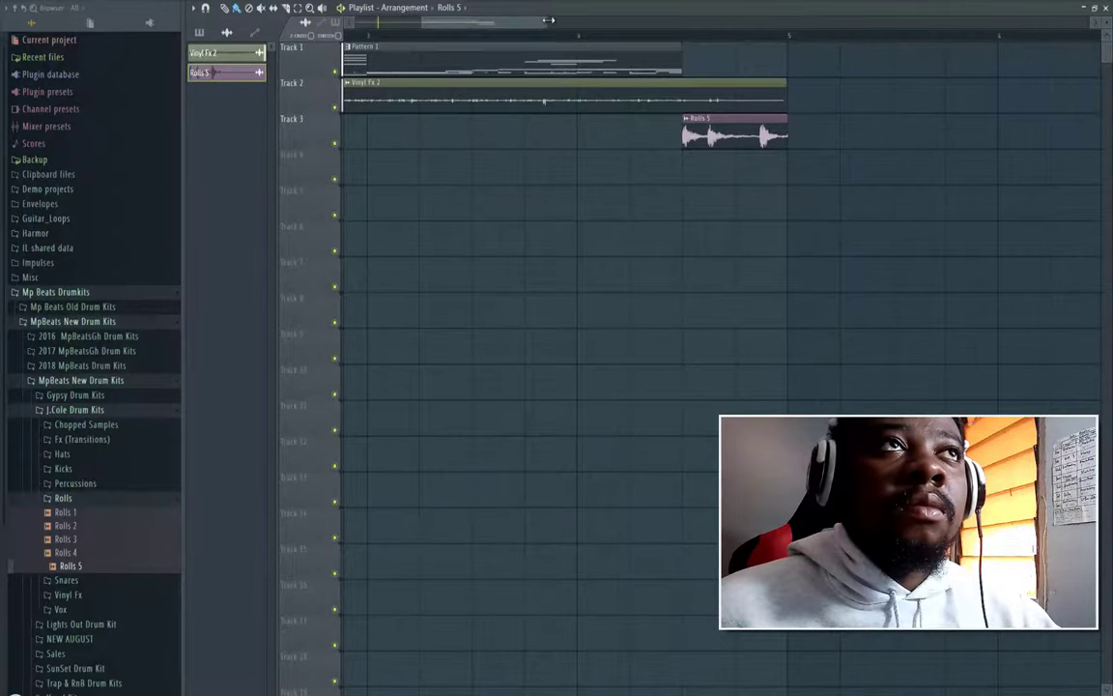
Step: Align the end of the Rolls 5 clip exactly with the bar 5 line, and play back the arrangement
drag(548, 21, 506, 35)
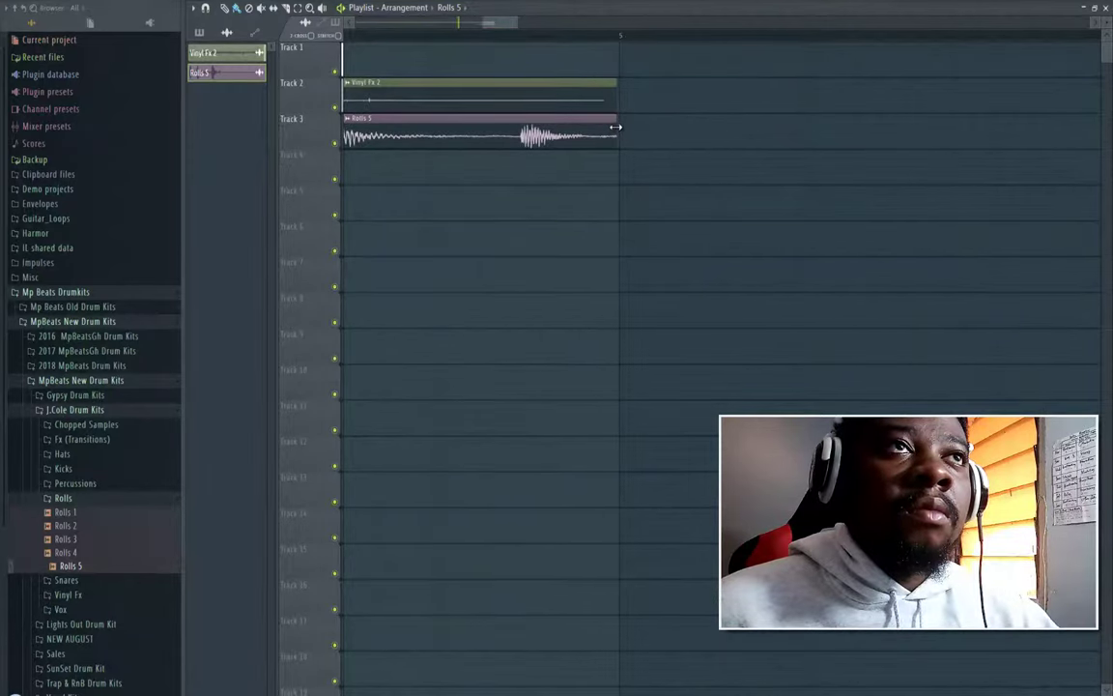
key(space)
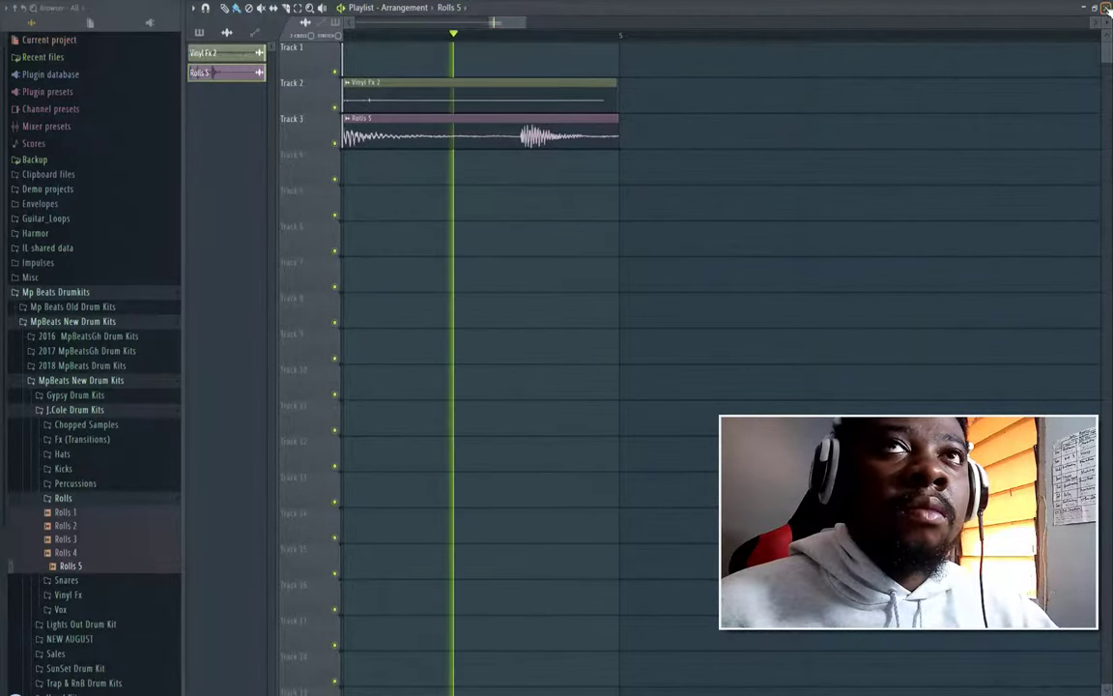
key(space)
key(F5)
click(700, 164)
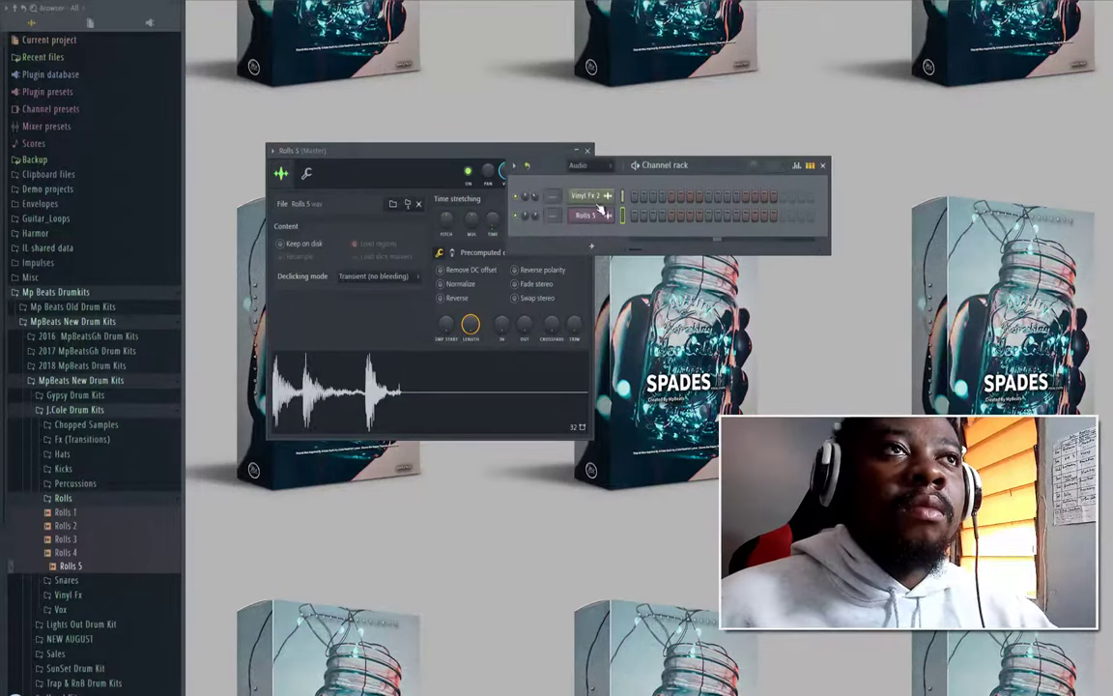
Step: Set the time stretching mode of the Rolls 5 channel to Auto and close its settings
click(593, 219)
click(584, 215)
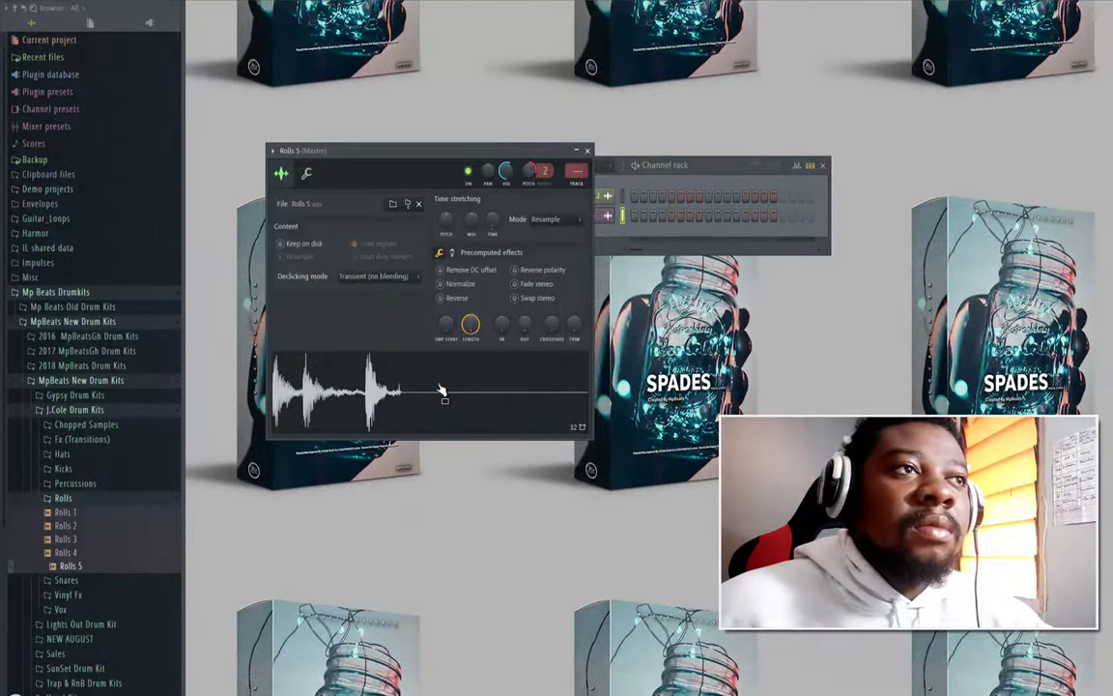
click(545, 223)
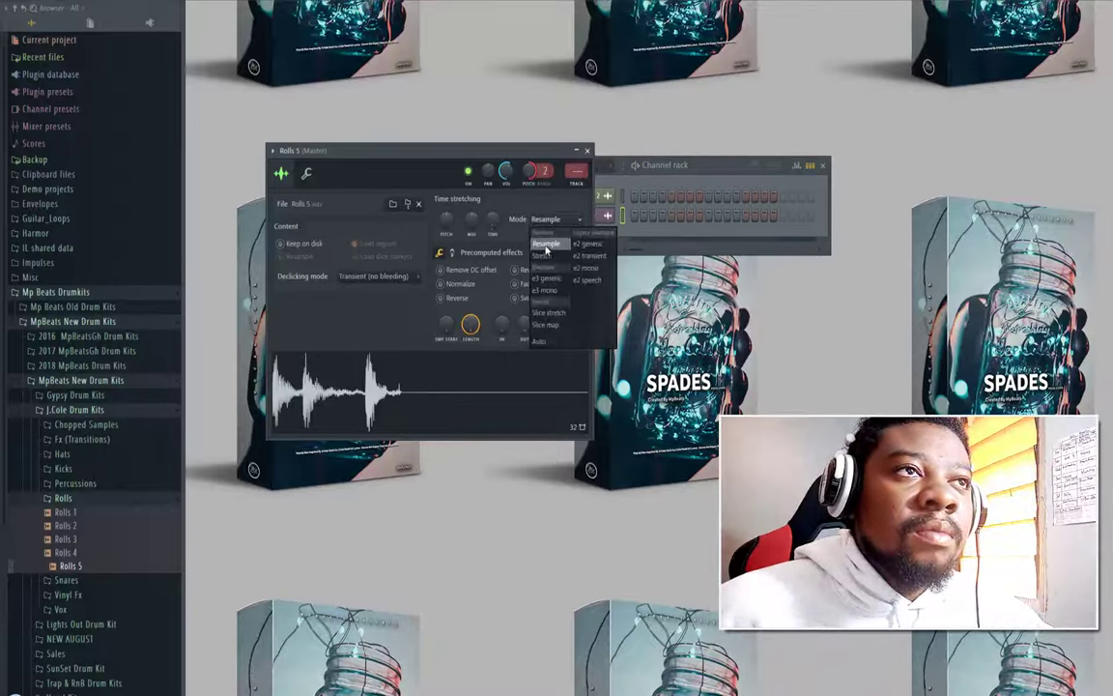
click(545, 245)
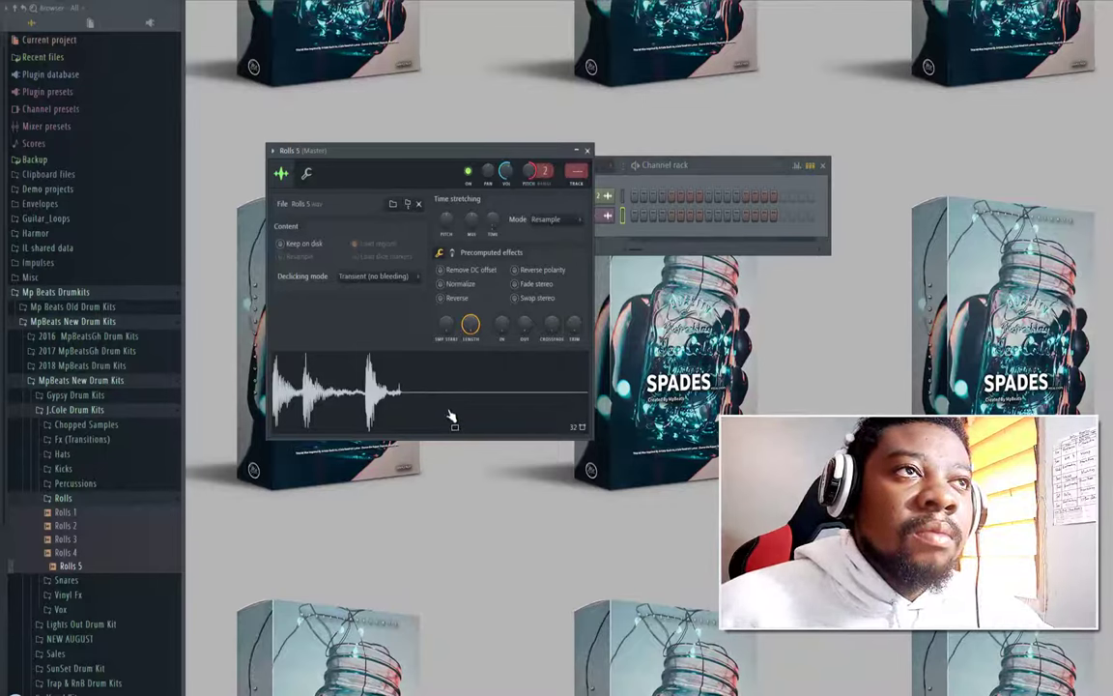
click(539, 223)
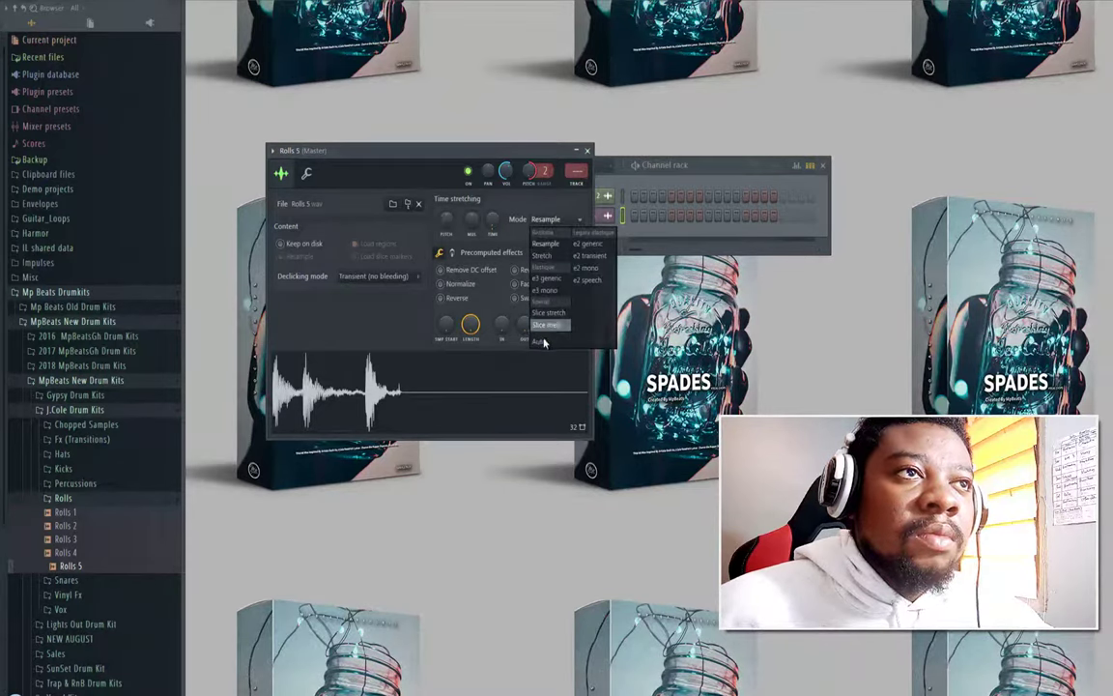
click(541, 319)
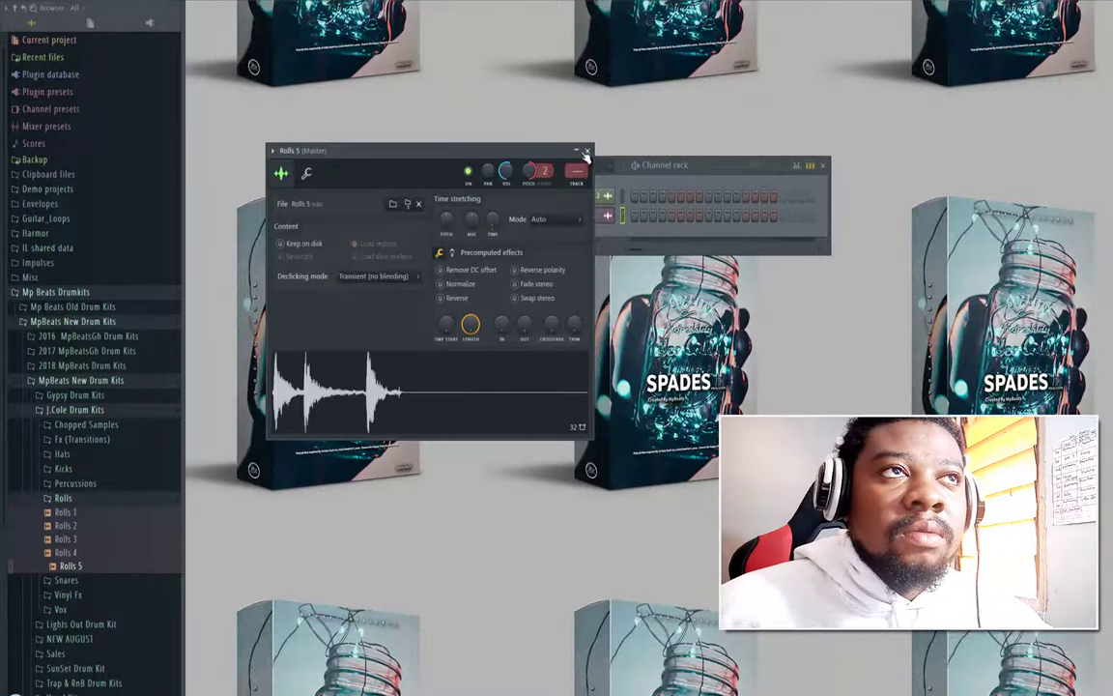
click(587, 152)
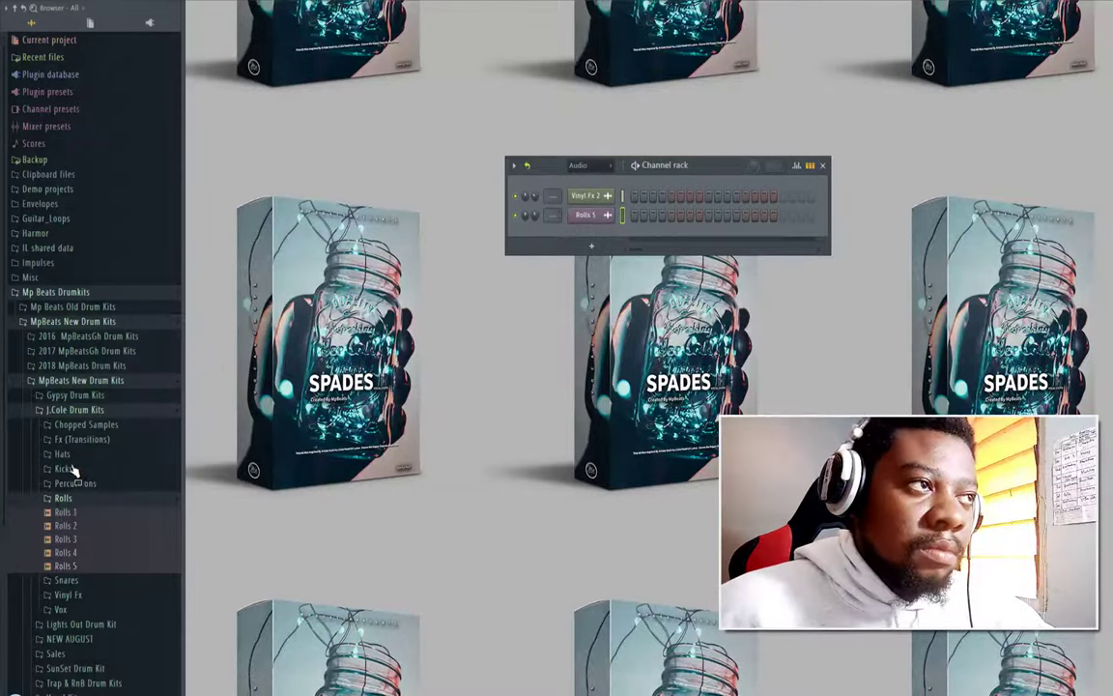
Step: Collapse the Rolls sample folder and save the project
click(60, 498)
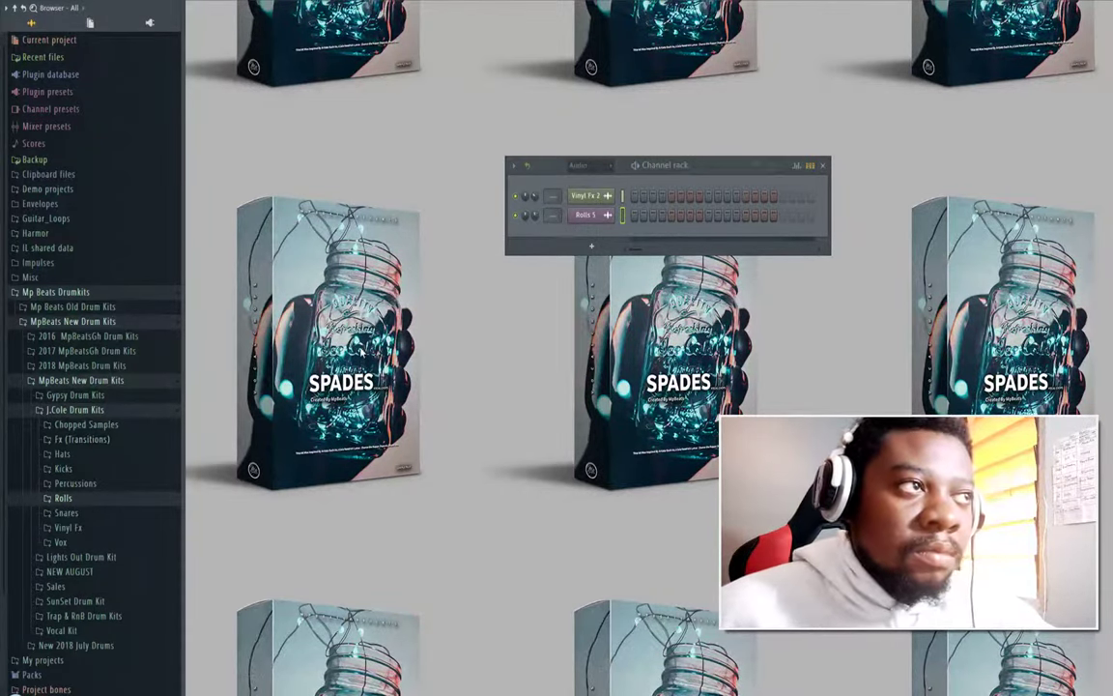
click(15, 0)
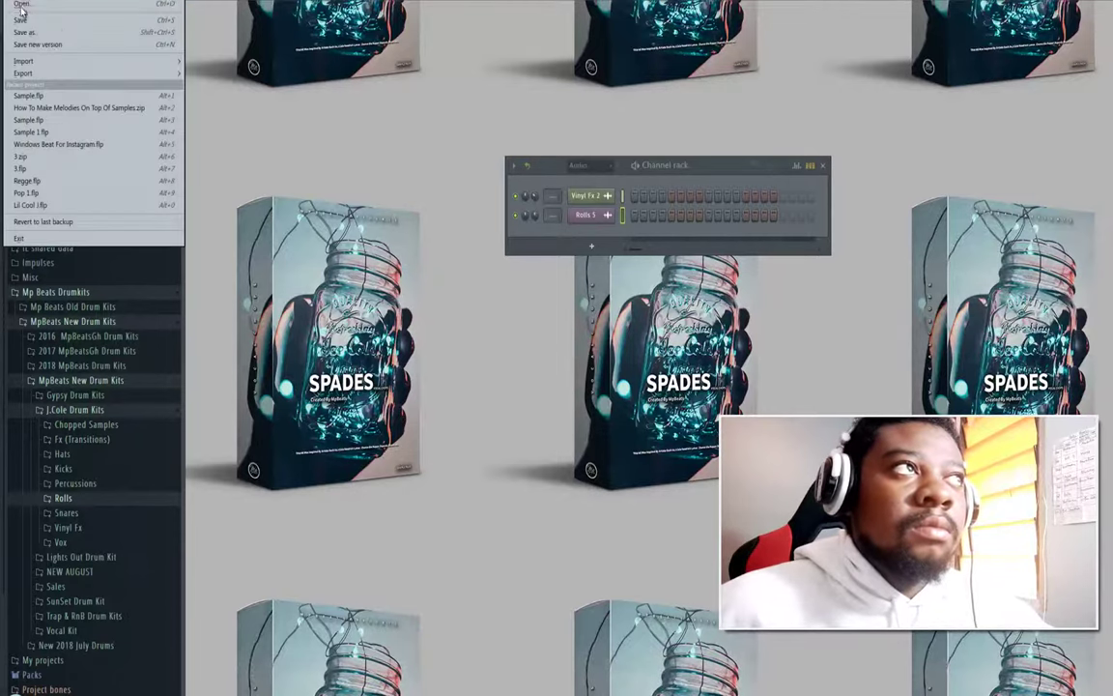
click(24, 21)
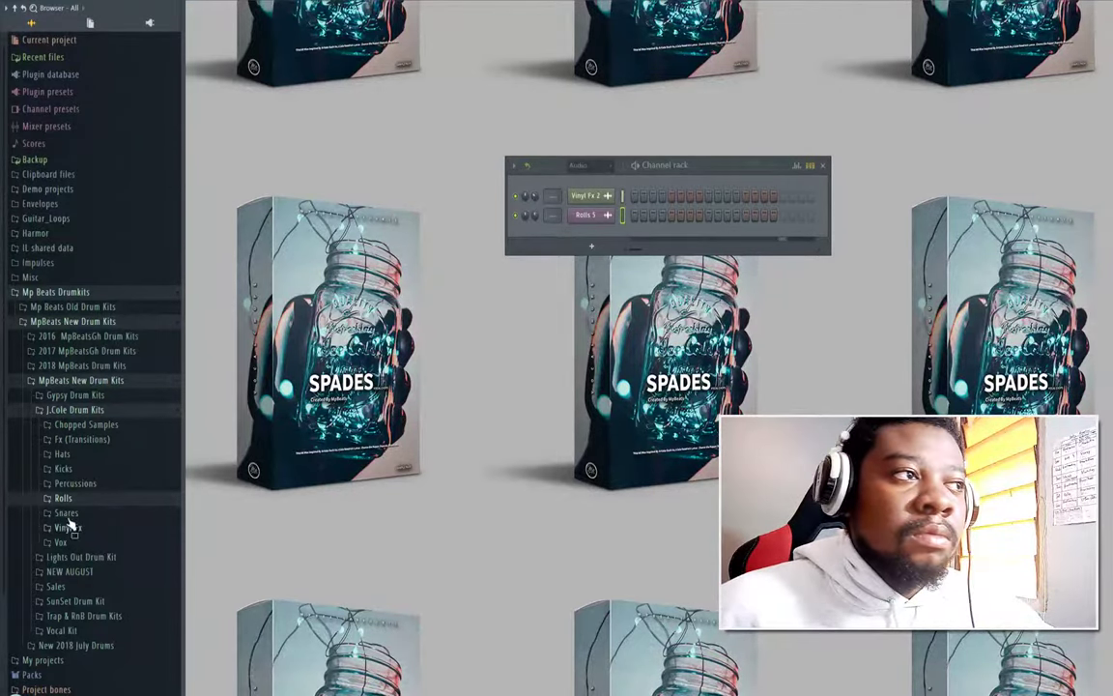
Step: Audition transition effects in the Fx (Transitions) folder and place Fx 9 on playlist Track 5, ending at bar 5
click(92, 441)
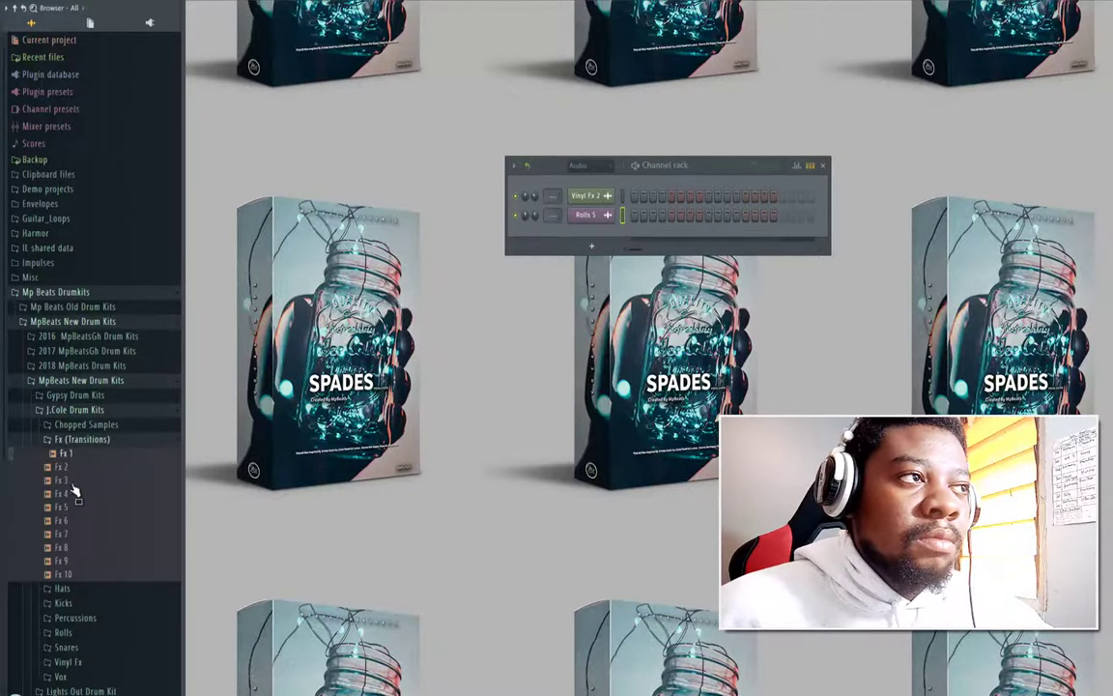
click(62, 575)
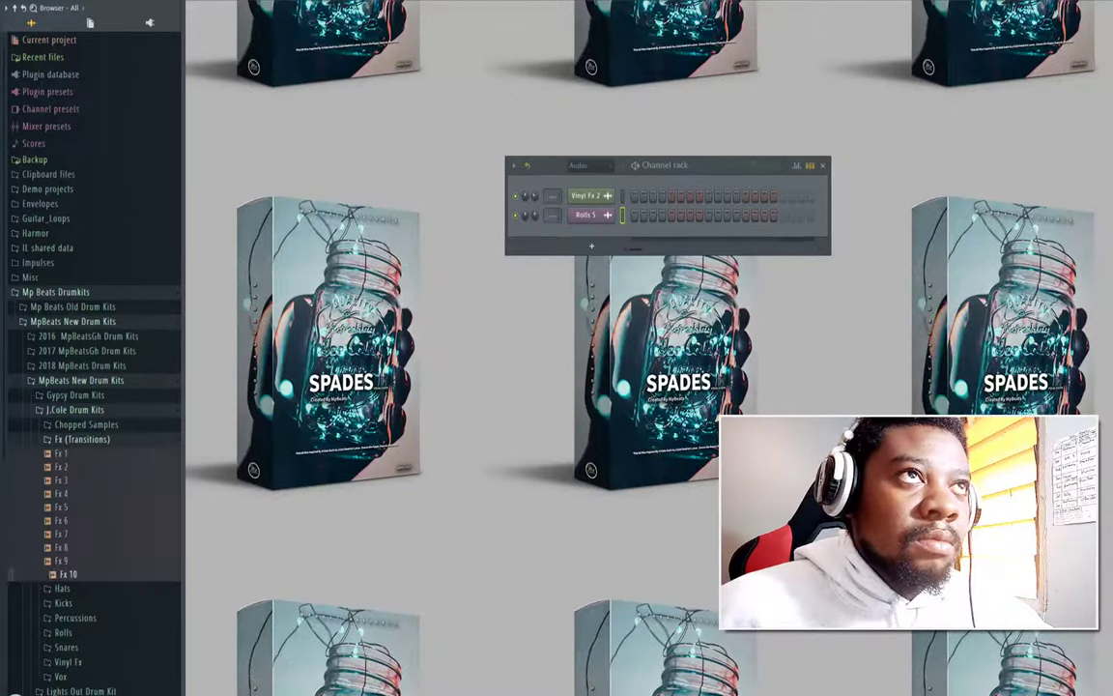
click(68, 548)
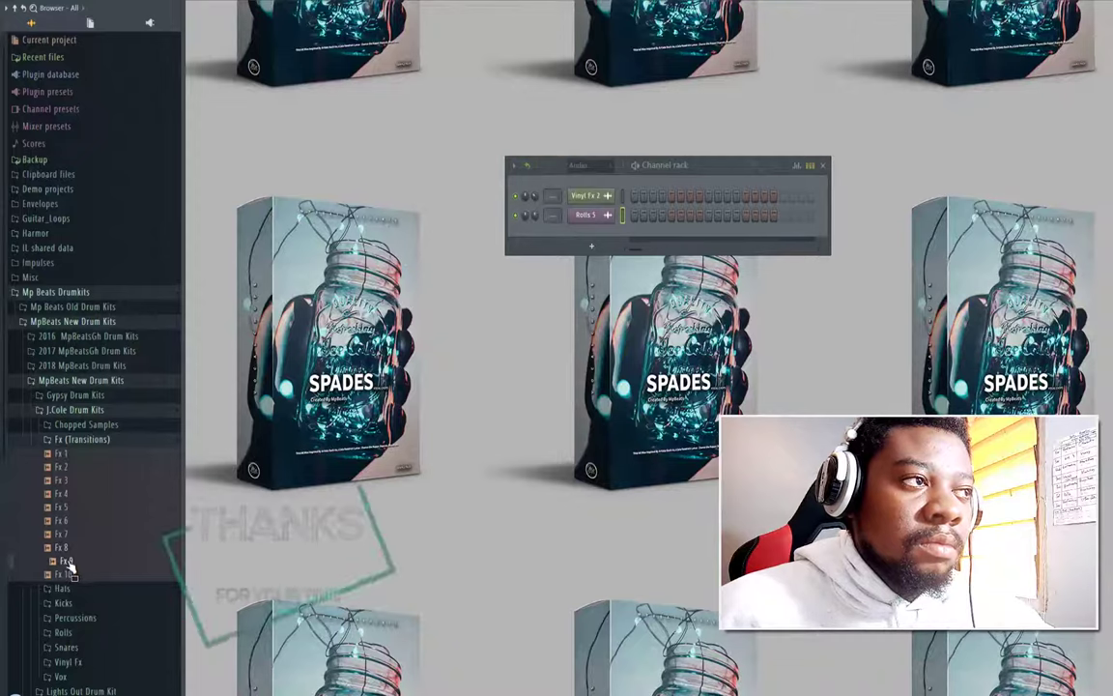
click(554, 1)
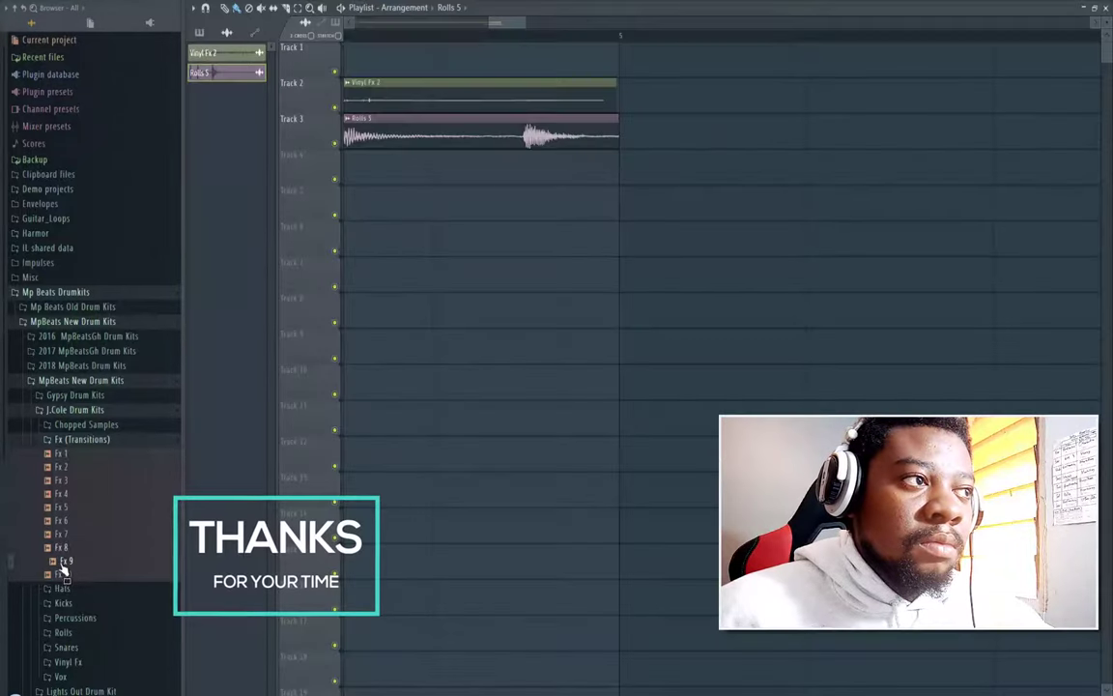
drag(55, 559, 626, 225)
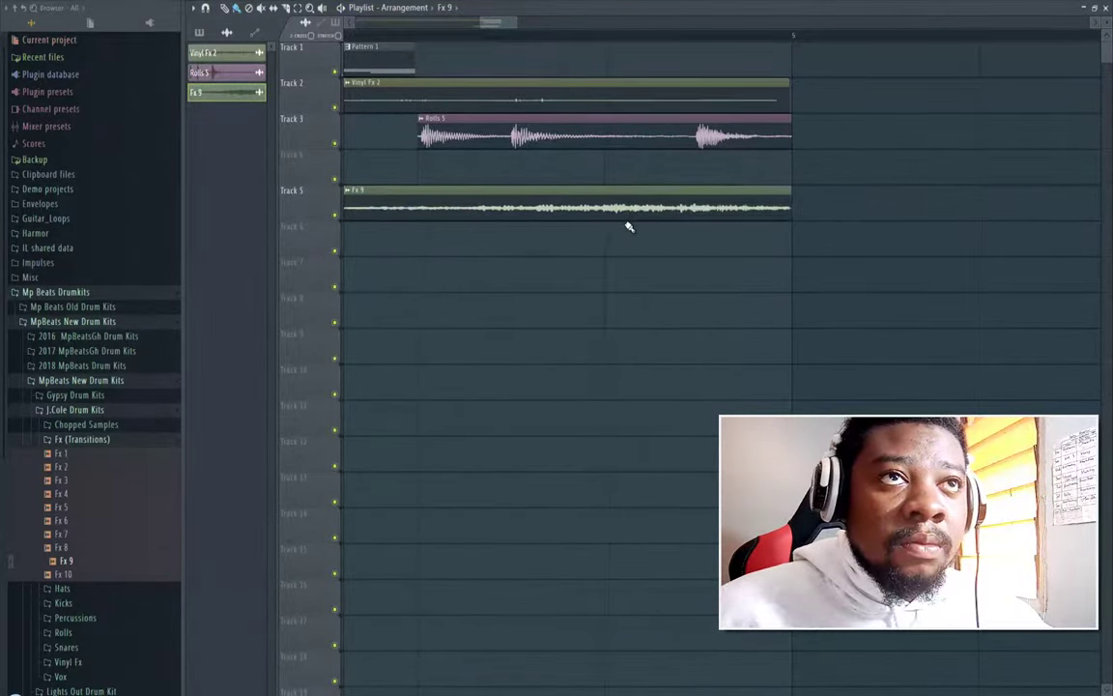
Step: Play the arrangement with the channel rack open to hear the Fx 9 transition, and close the playlist
key(F6)
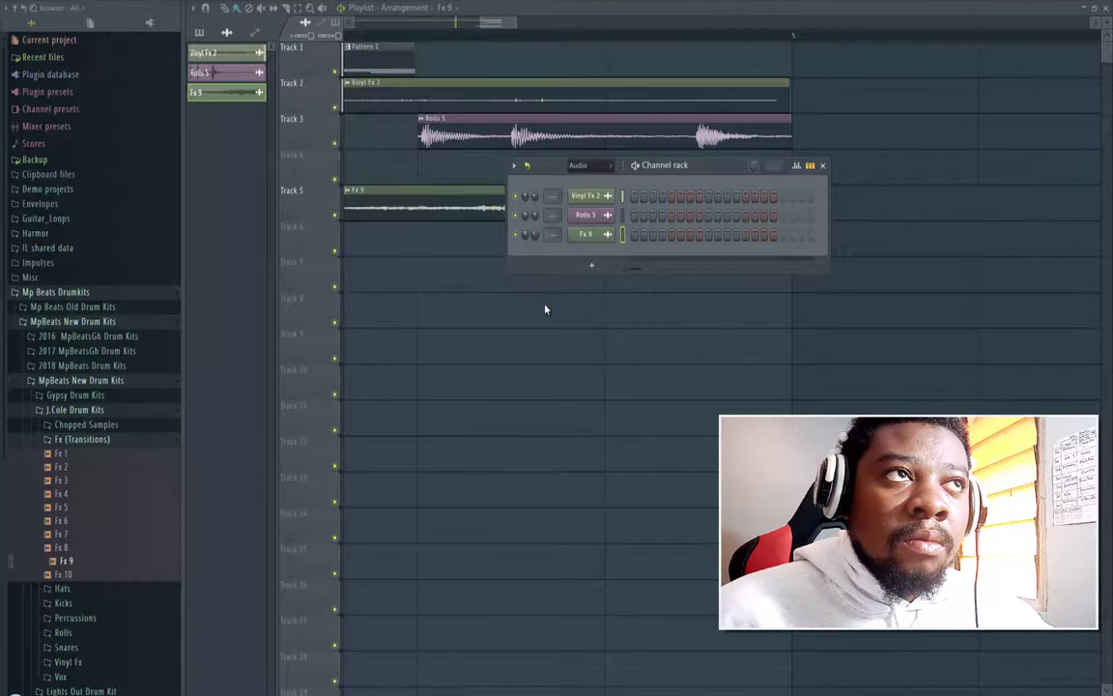
key(space)
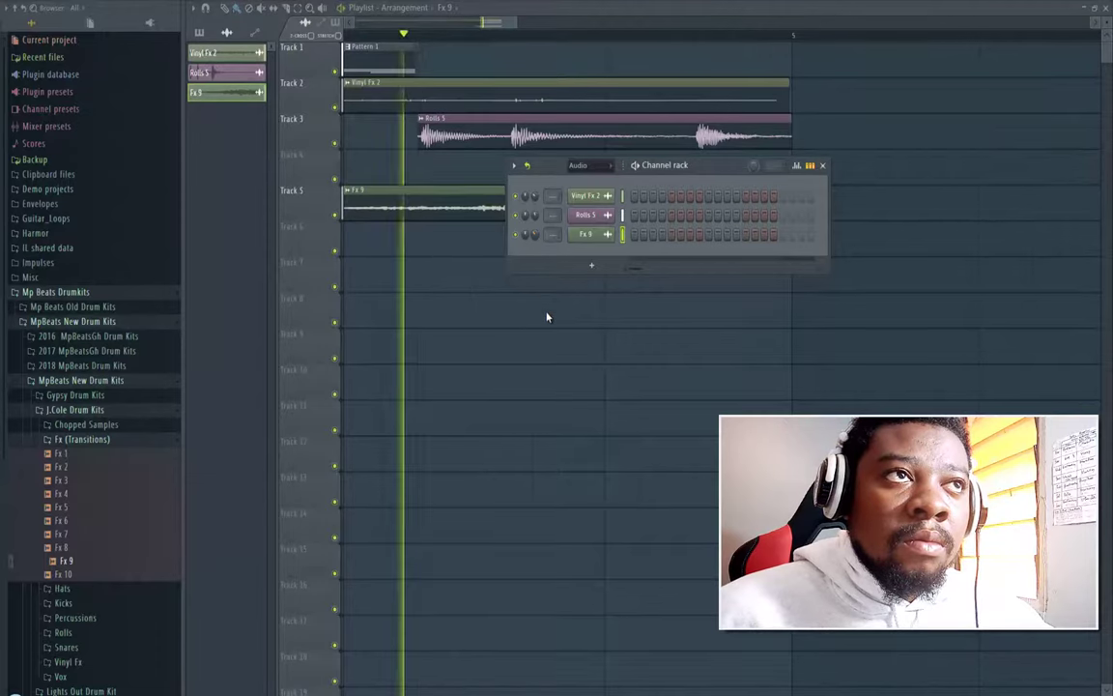
key(space)
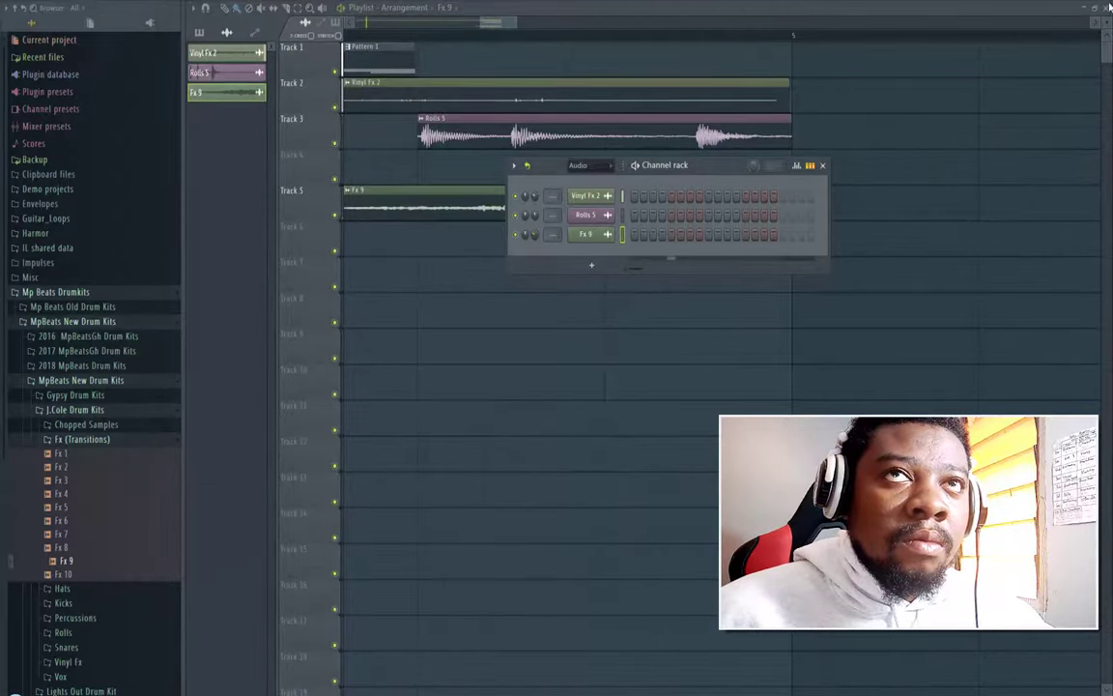
click(1108, 8)
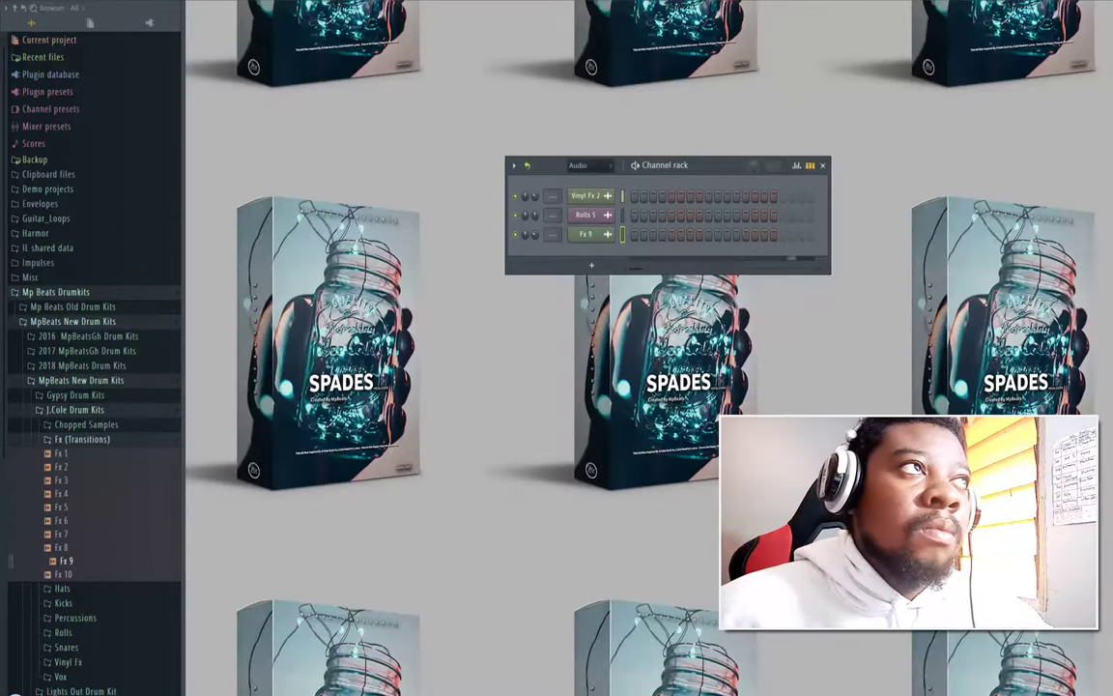
Step: Save the project and set the channel rack filter to show all channels
click(11, 2)
click(17, 21)
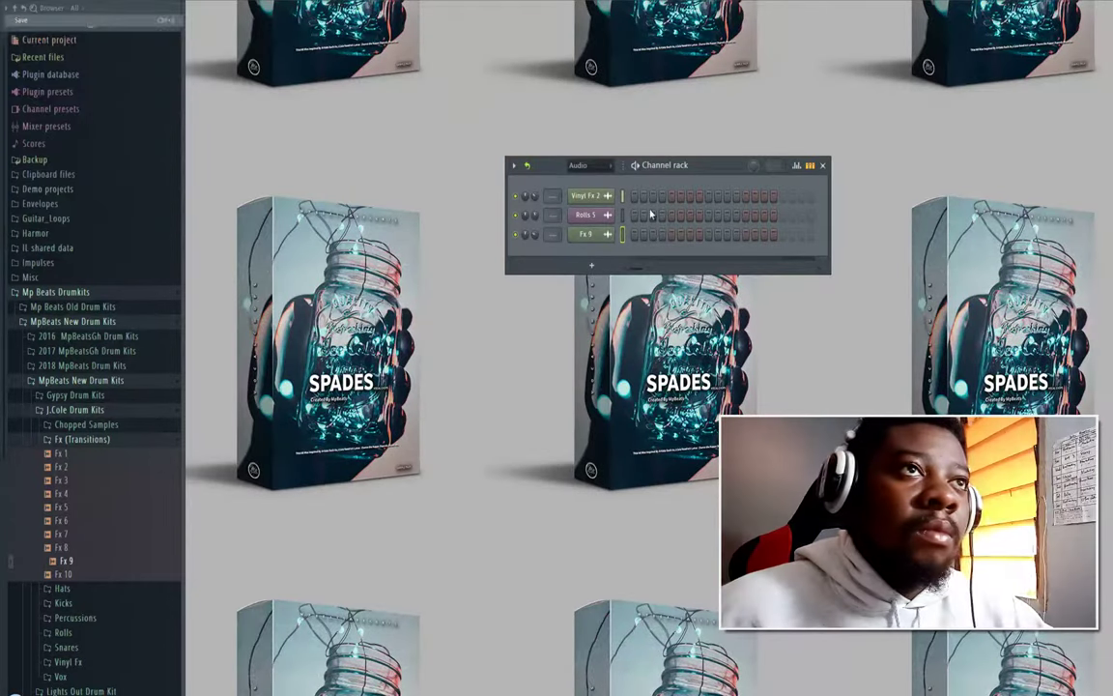
click(592, 166)
click(591, 182)
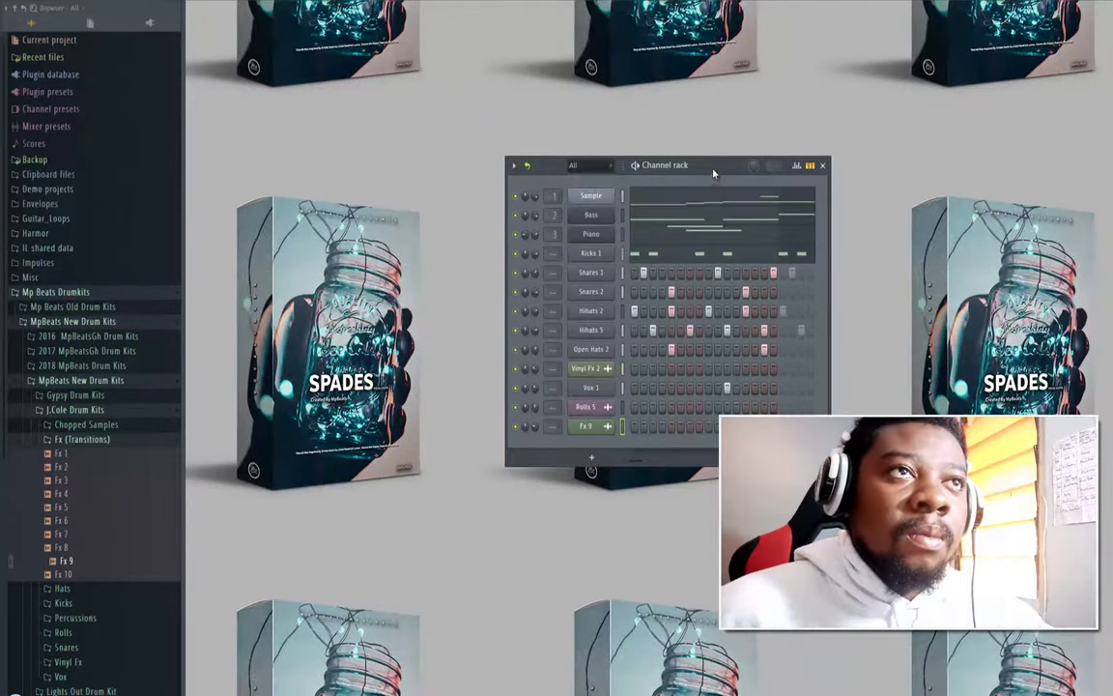